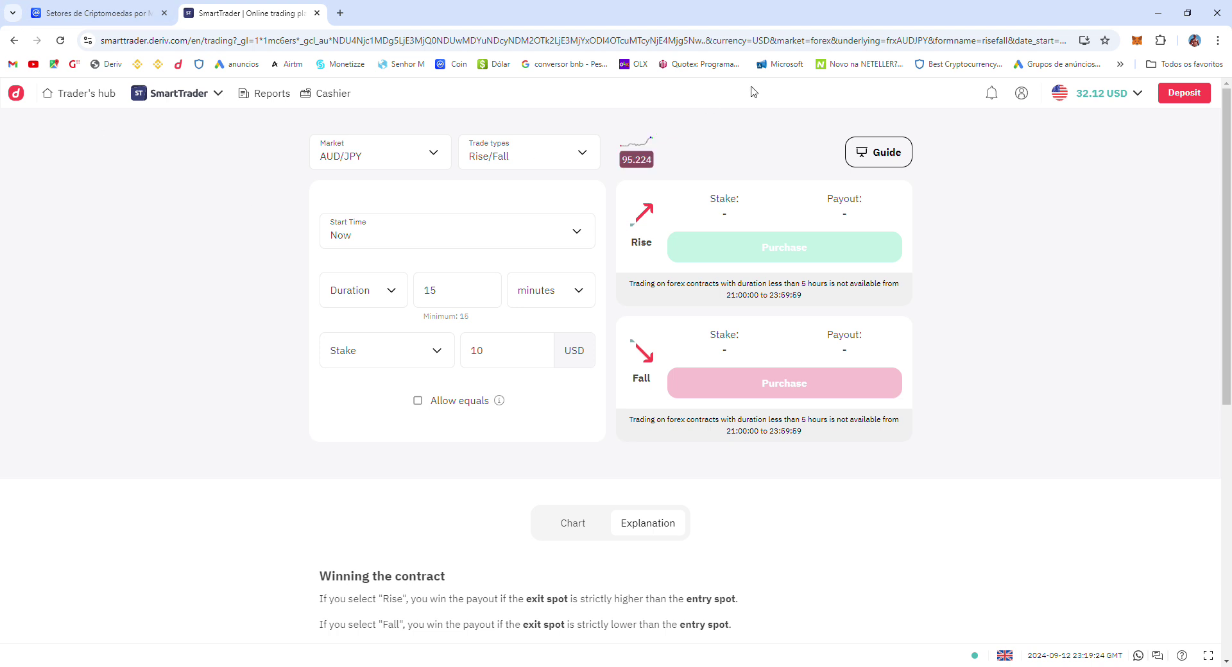
# Step: Choose the Volatility 10 Index from the synthetic derived markets as the trading market
pyautogui.click(433, 157)
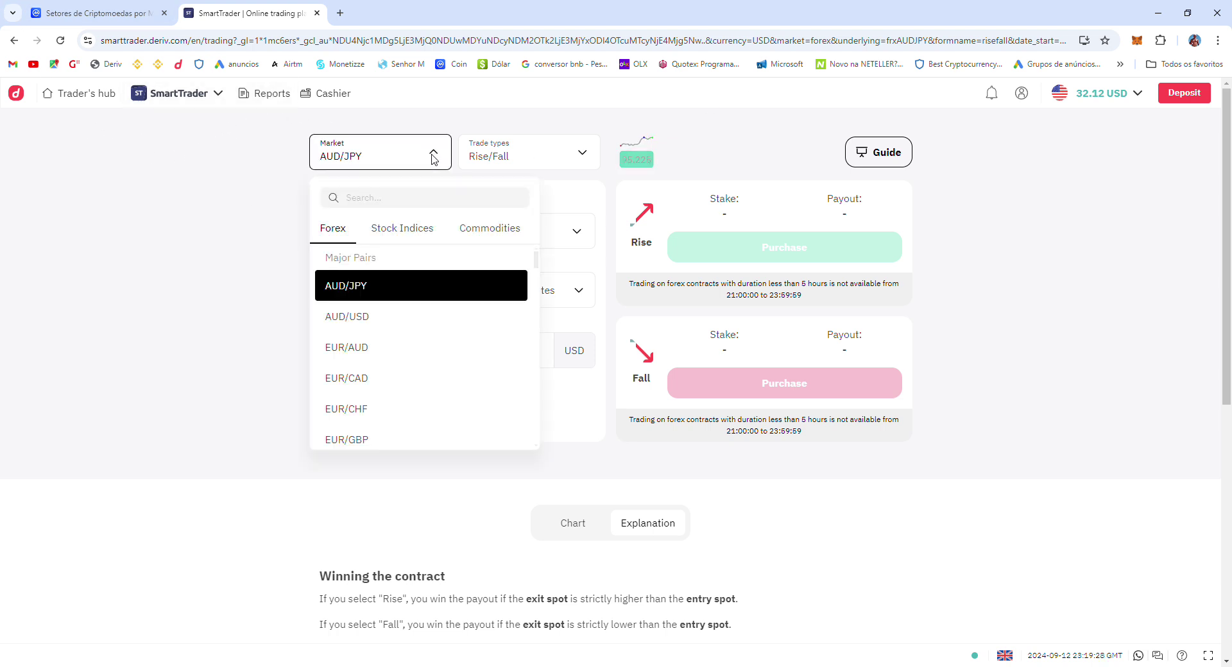
pyautogui.scroll(-10, 368, 324)
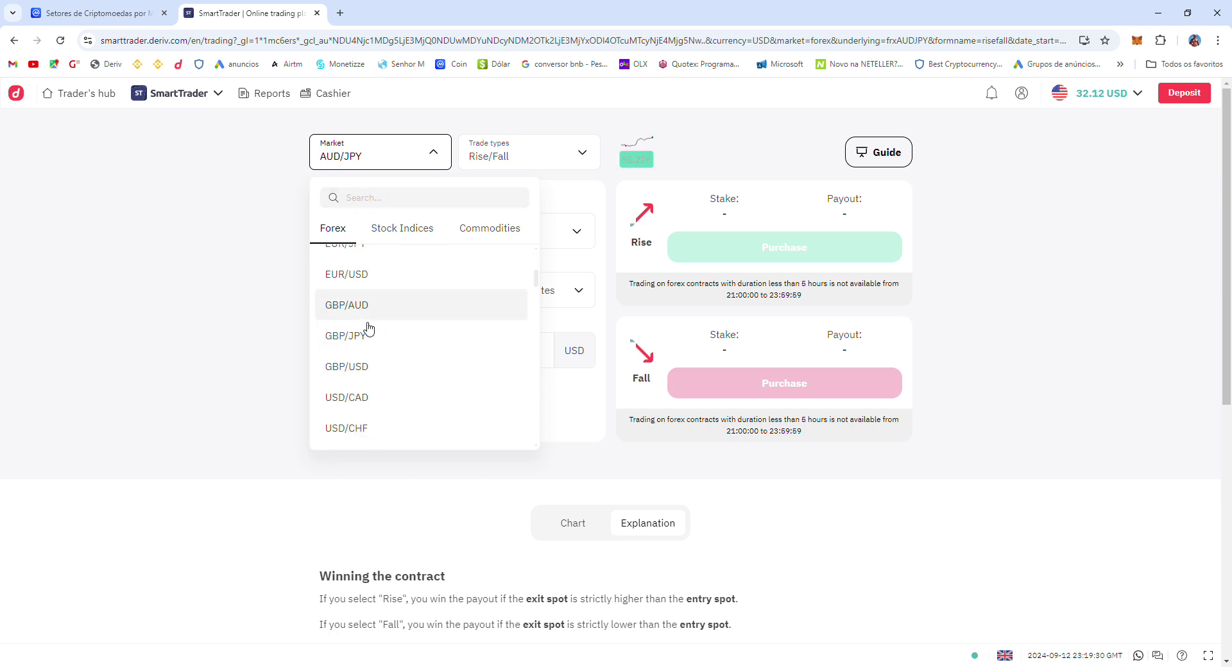
pyautogui.scroll(-10, 368, 329)
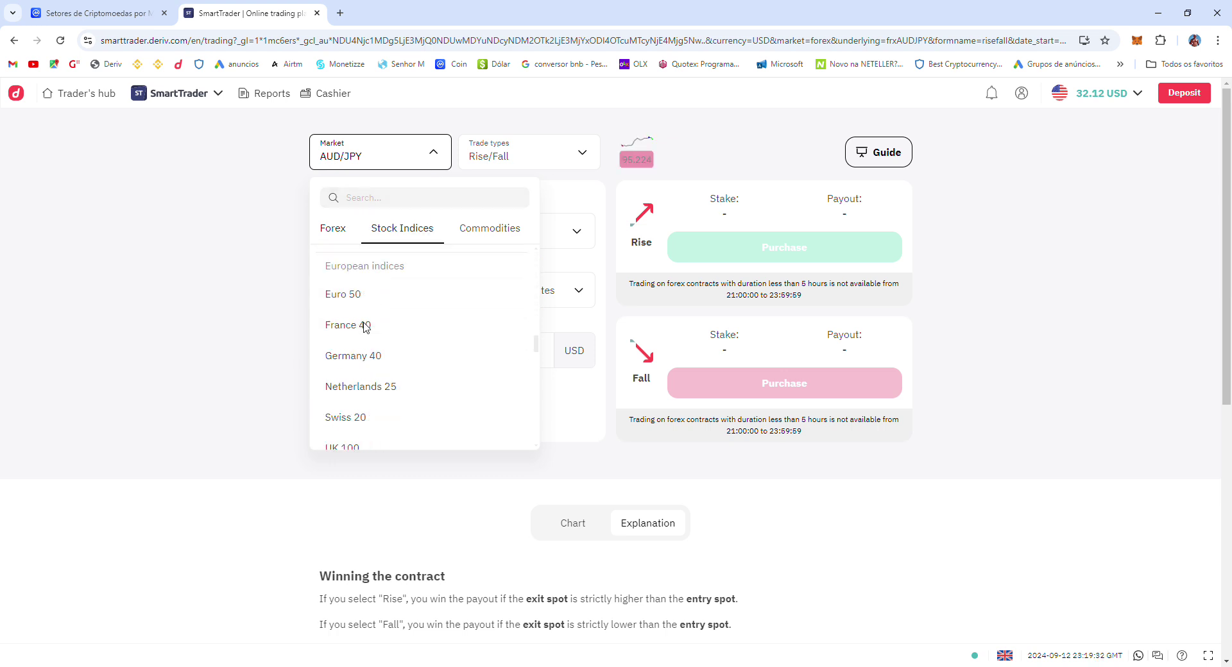
pyautogui.scroll(-12, 368, 328)
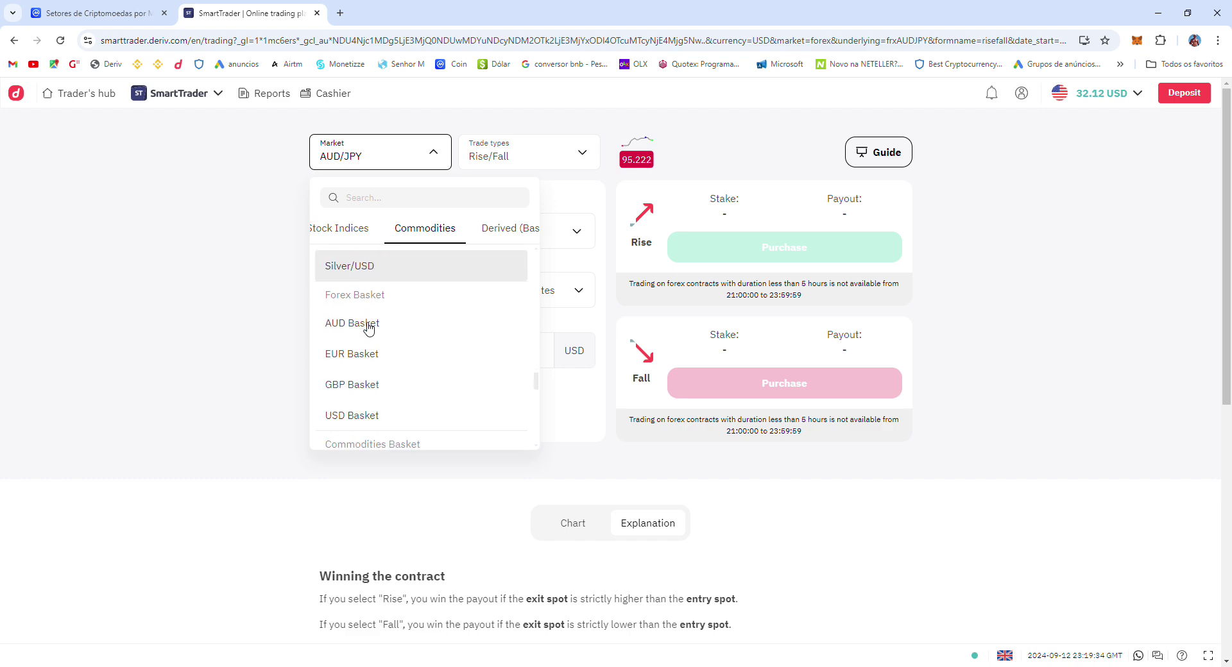
pyautogui.scroll(-5, 369, 330)
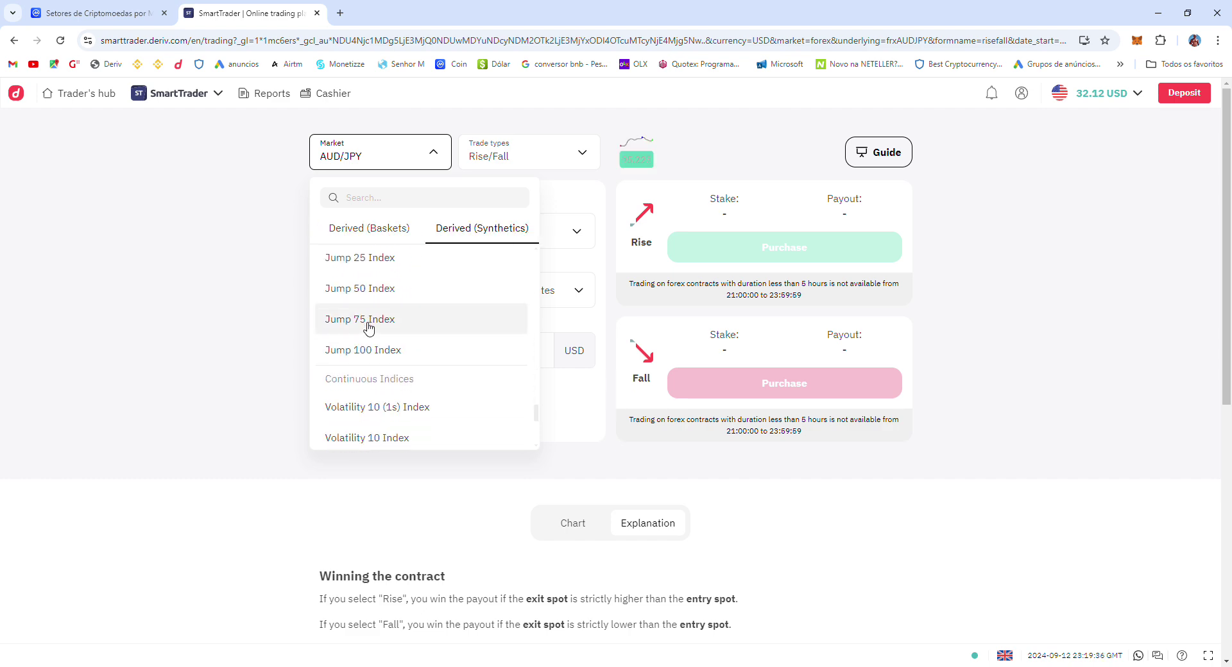
pyautogui.click(378, 380)
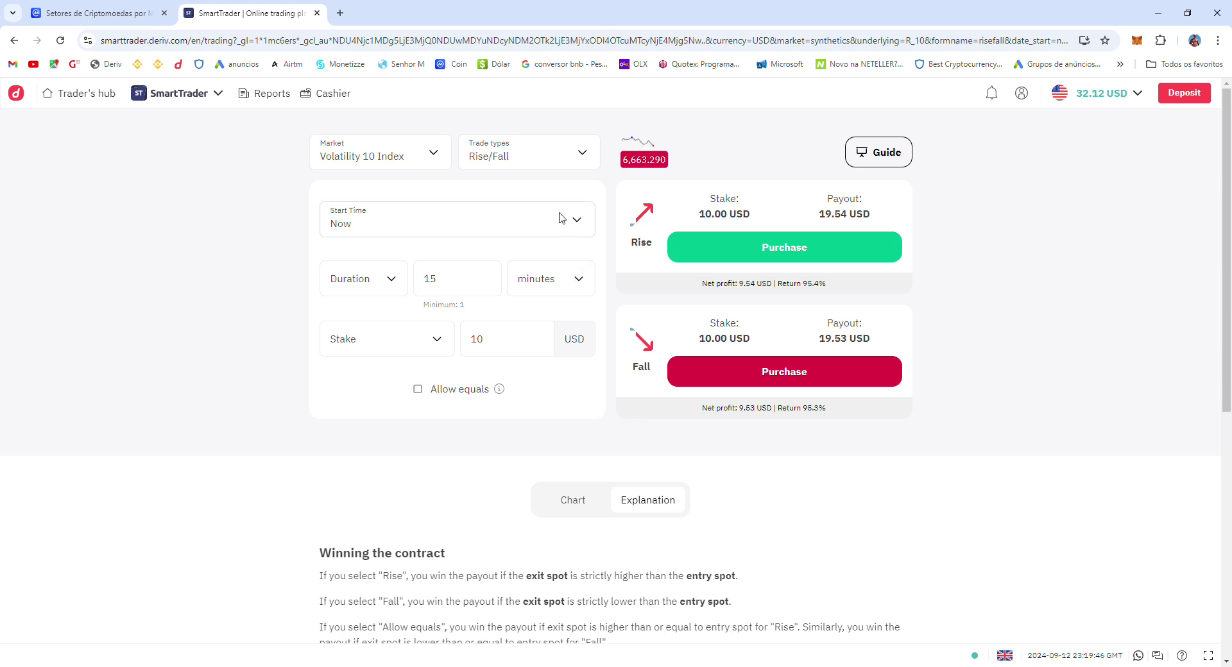
# Step: Set the contract duration to 10 ticks
pyautogui.click(578, 279)
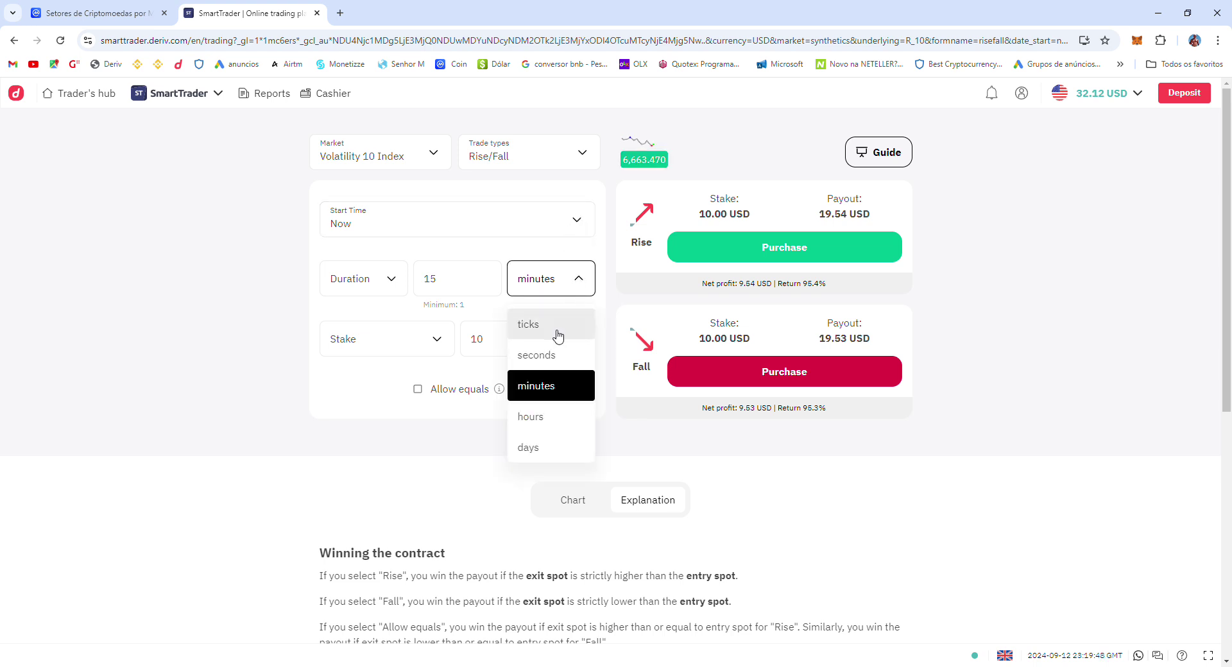
pyautogui.click(559, 336)
pyautogui.click(459, 288)
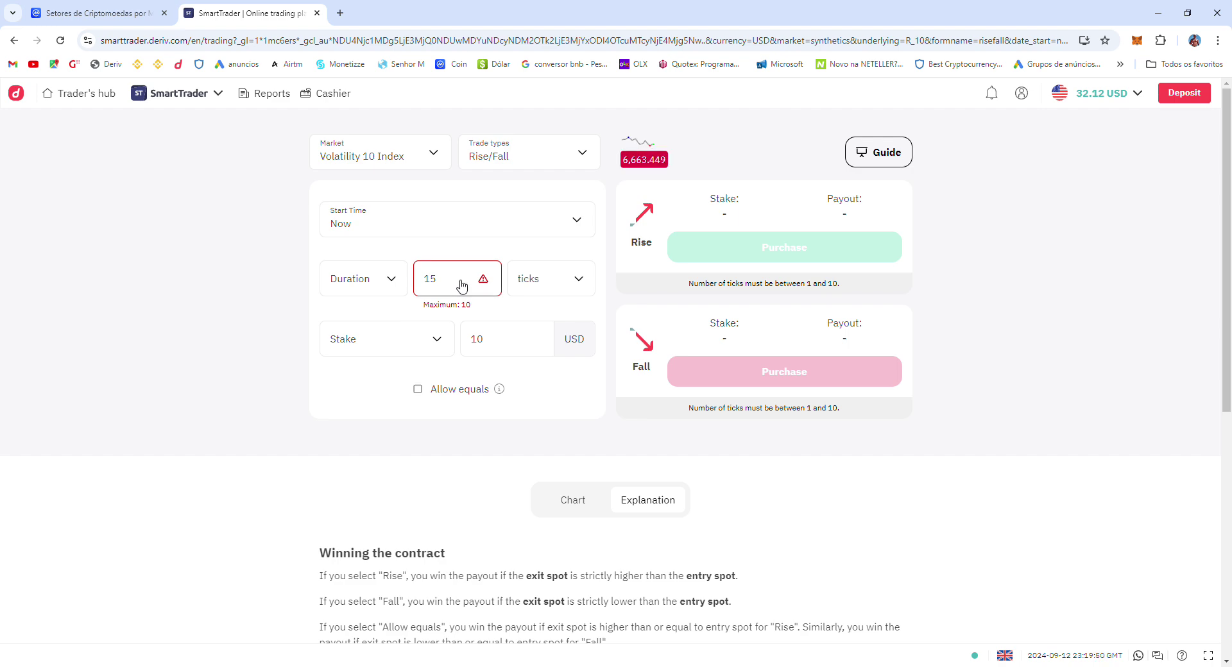
pyautogui.press('Delete')
pyautogui.write('0')
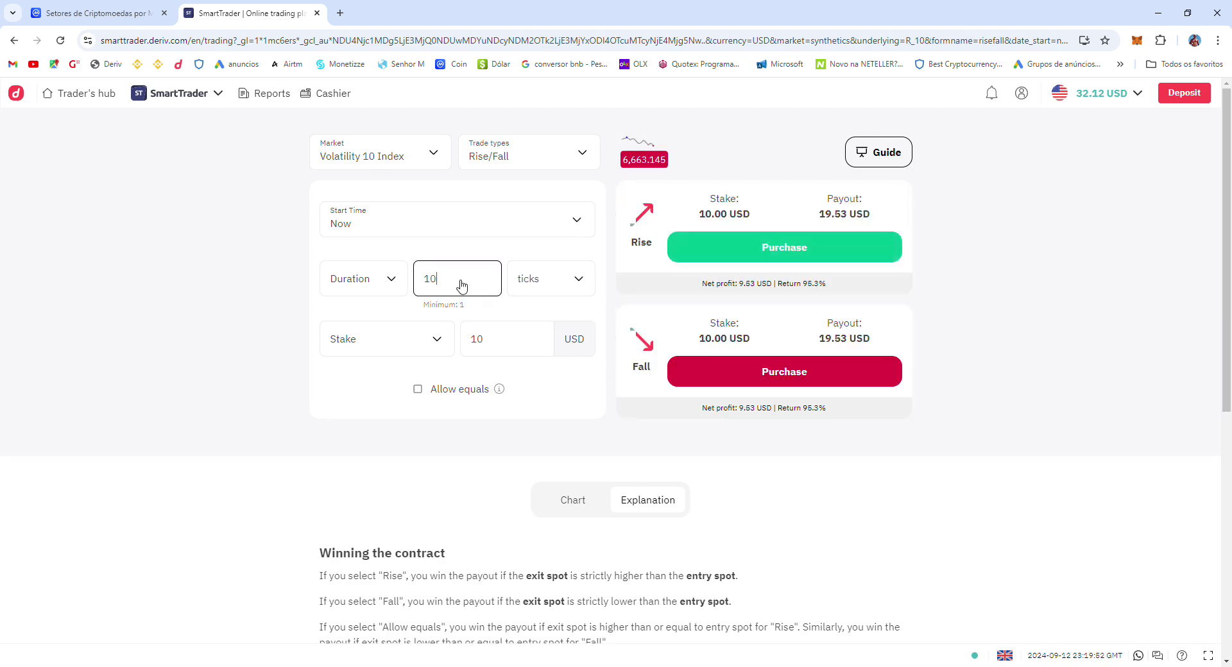
# Step: Allow equals for the Rise/Fall trade and set the stake to 0,35 USD
pyautogui.click(418, 388)
pyautogui.click(510, 342)
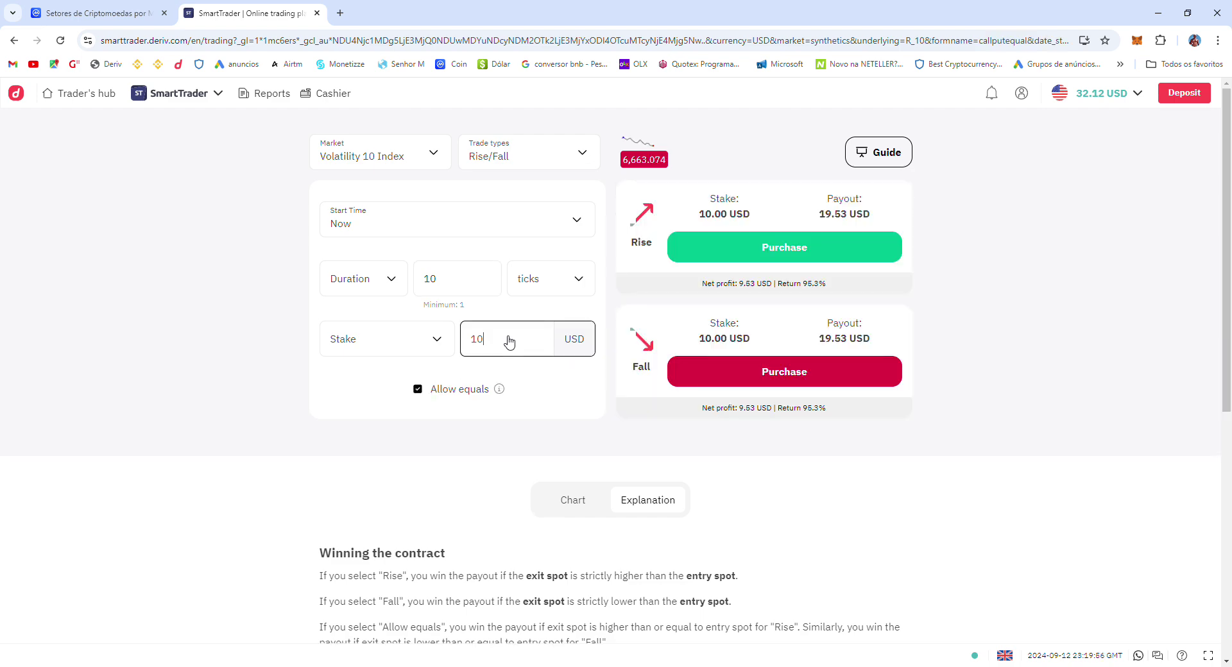
pyautogui.press('Delete')
pyautogui.press('Delete')
pyautogui.write('0,35')
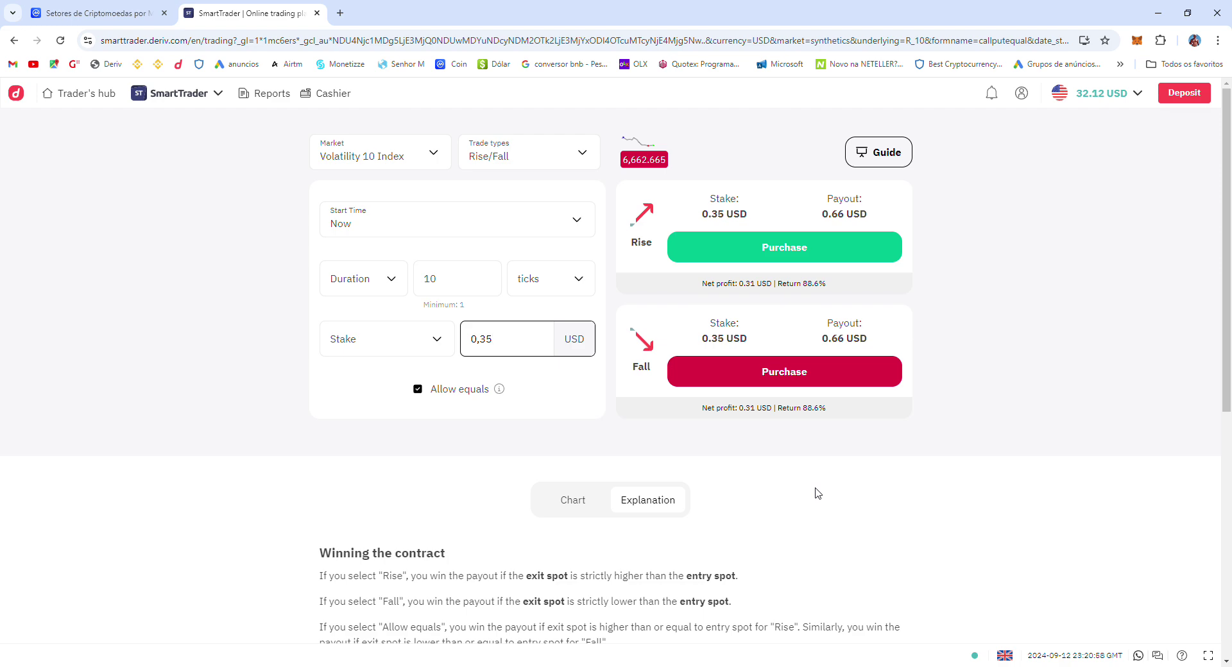
# Step: Purchase a Fall contract on the Volatility 10 Index and close its confirmation
pyautogui.click(779, 376)
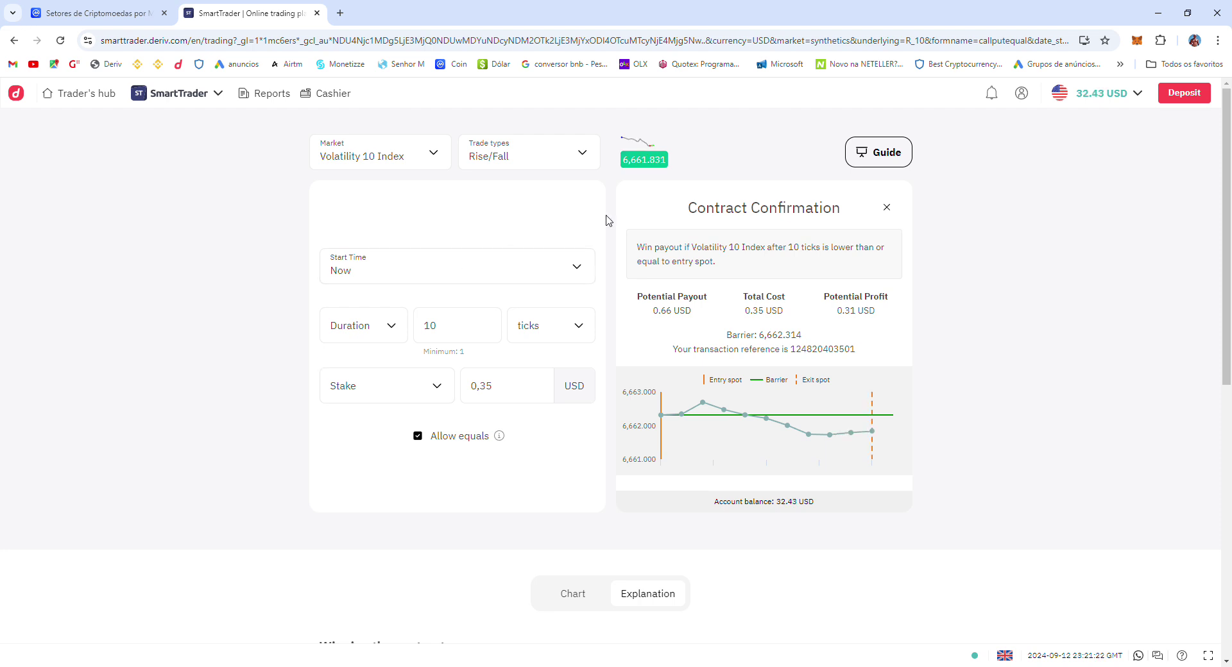
pyautogui.click(887, 208)
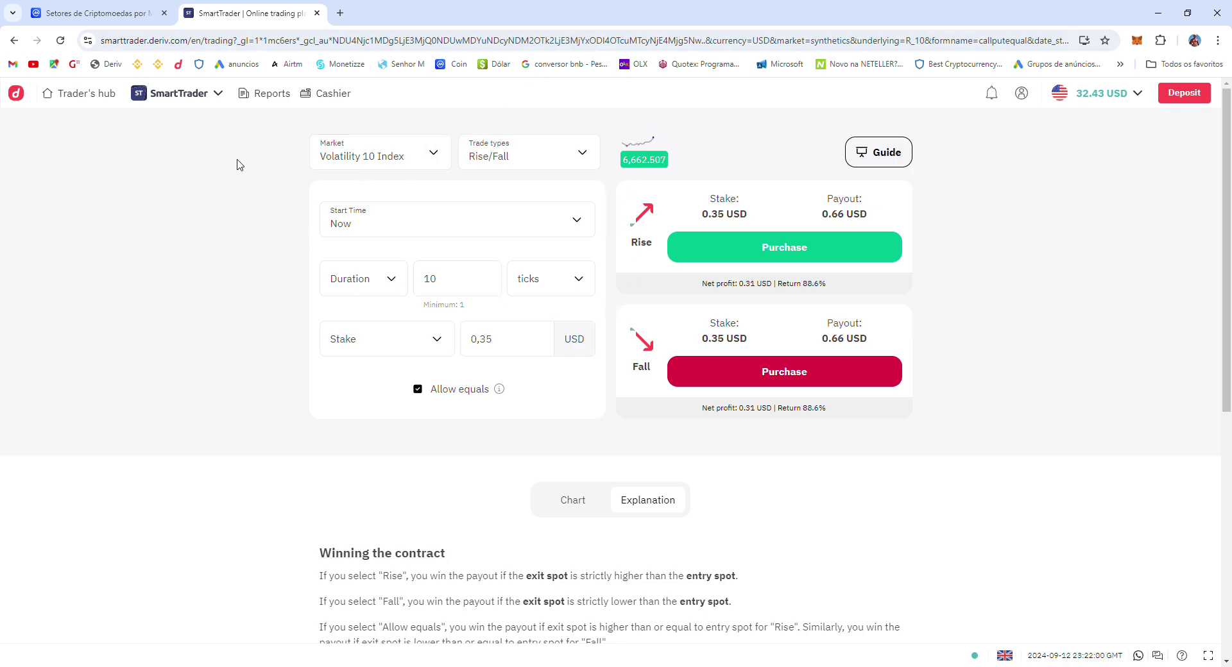
# Step: Switch to CoinMarketCap and look over the cryptocurrency ranking by market capitalization
pyautogui.click(60, 40)
pyautogui.hotkey('ctrl', 'Tab')
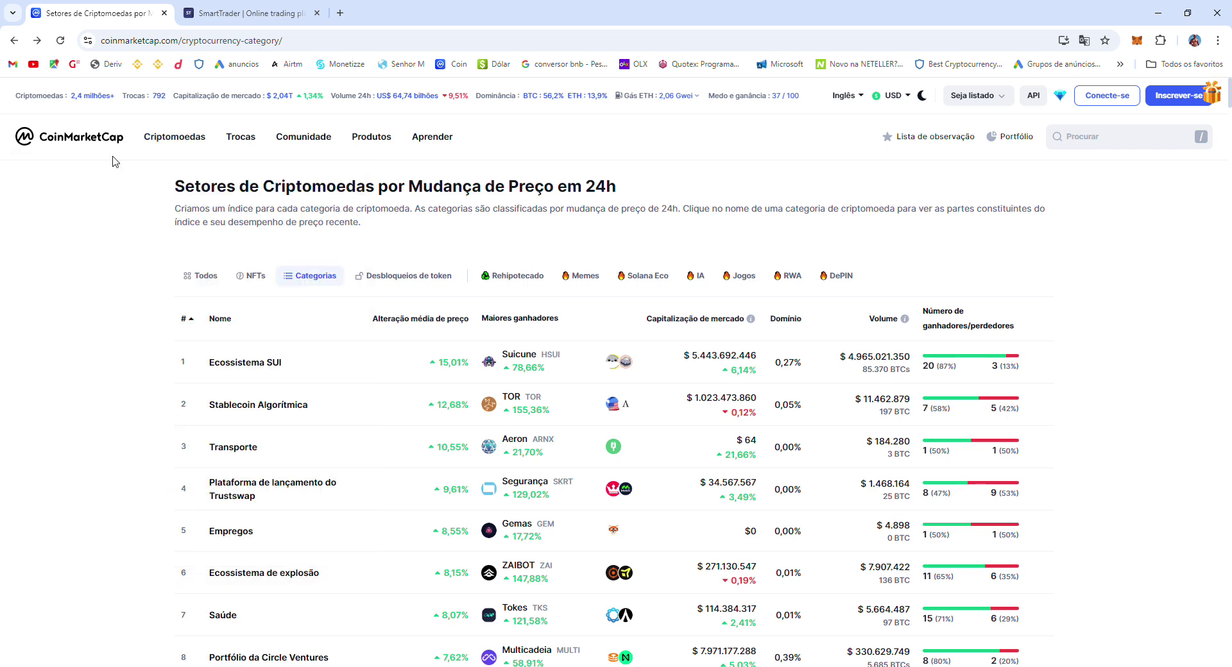
pyautogui.moveTo(168, 138)
pyautogui.click(99, 205)
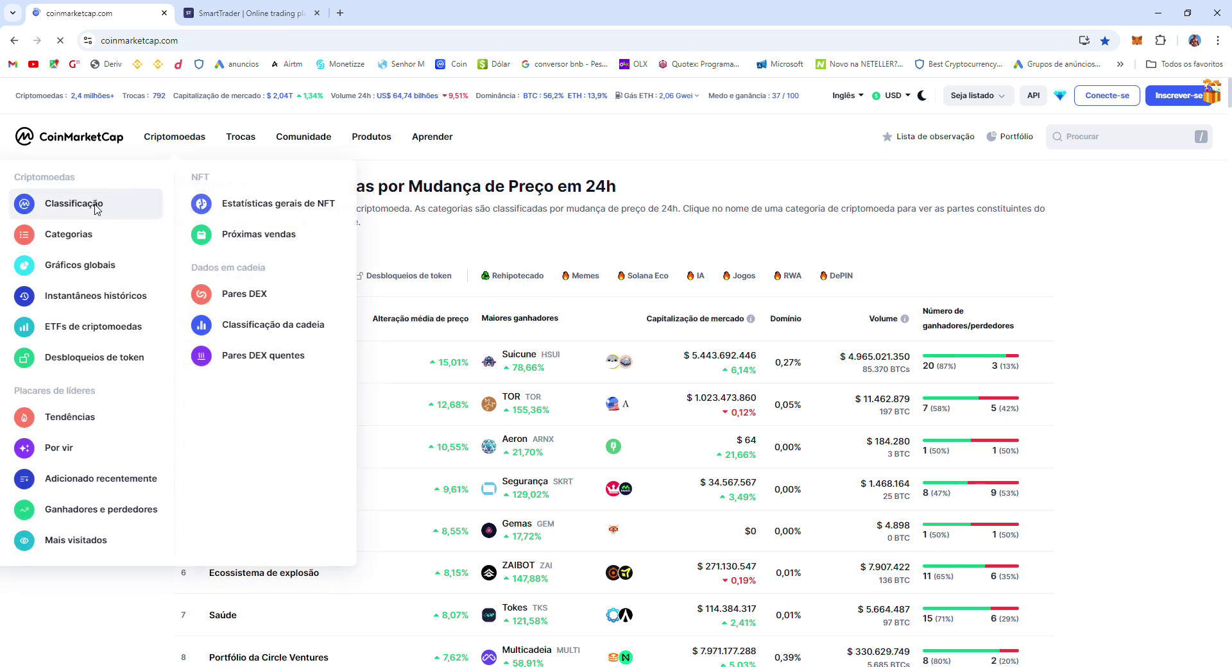
pyautogui.scroll(-10, 414, 418)
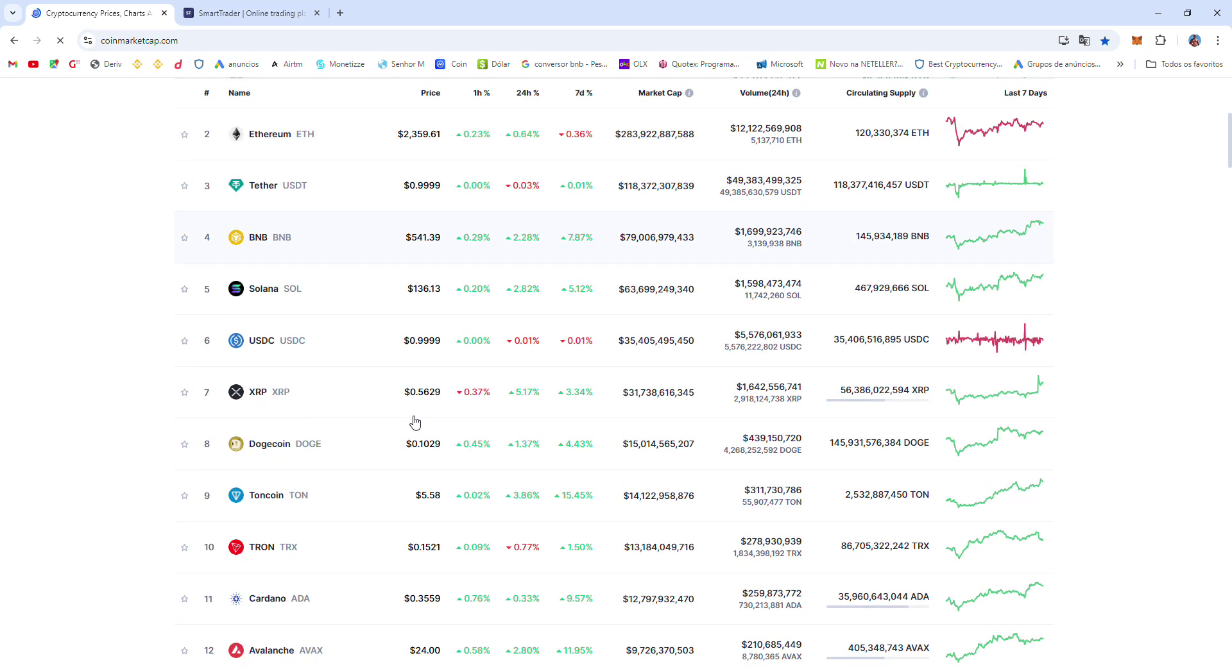
pyautogui.scroll(1, 407, 425)
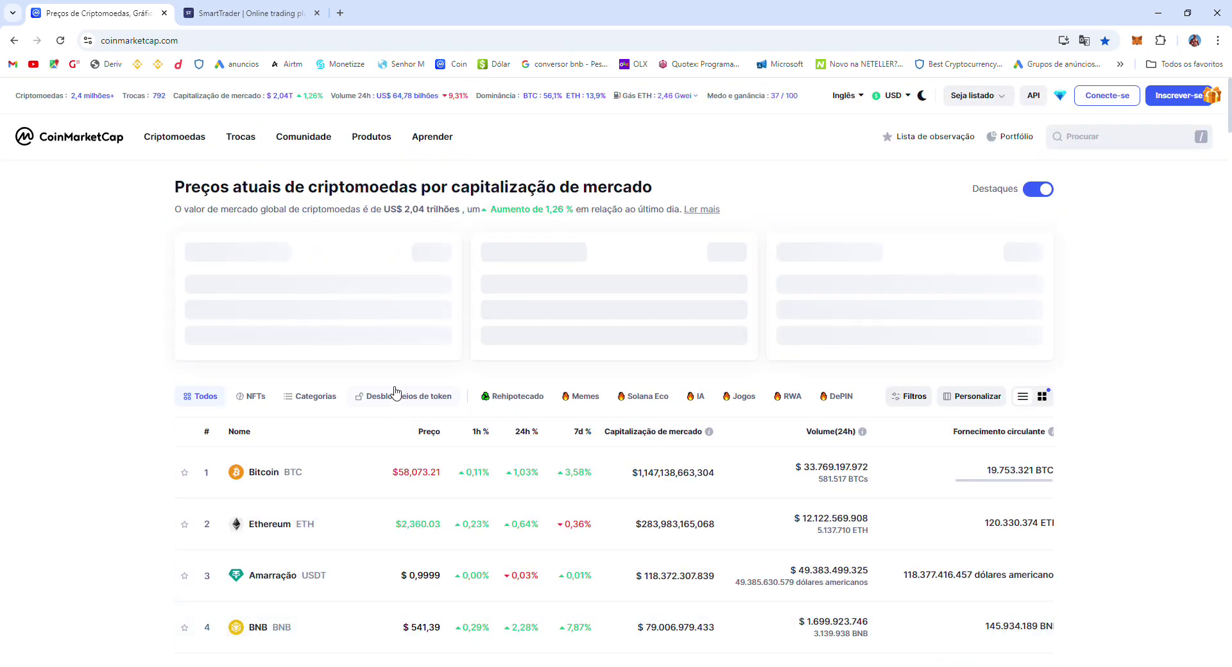
# Step: Open the cryptocurrency categories page and examine the sectors ranked by 24-hour price change
pyautogui.moveTo(193, 138)
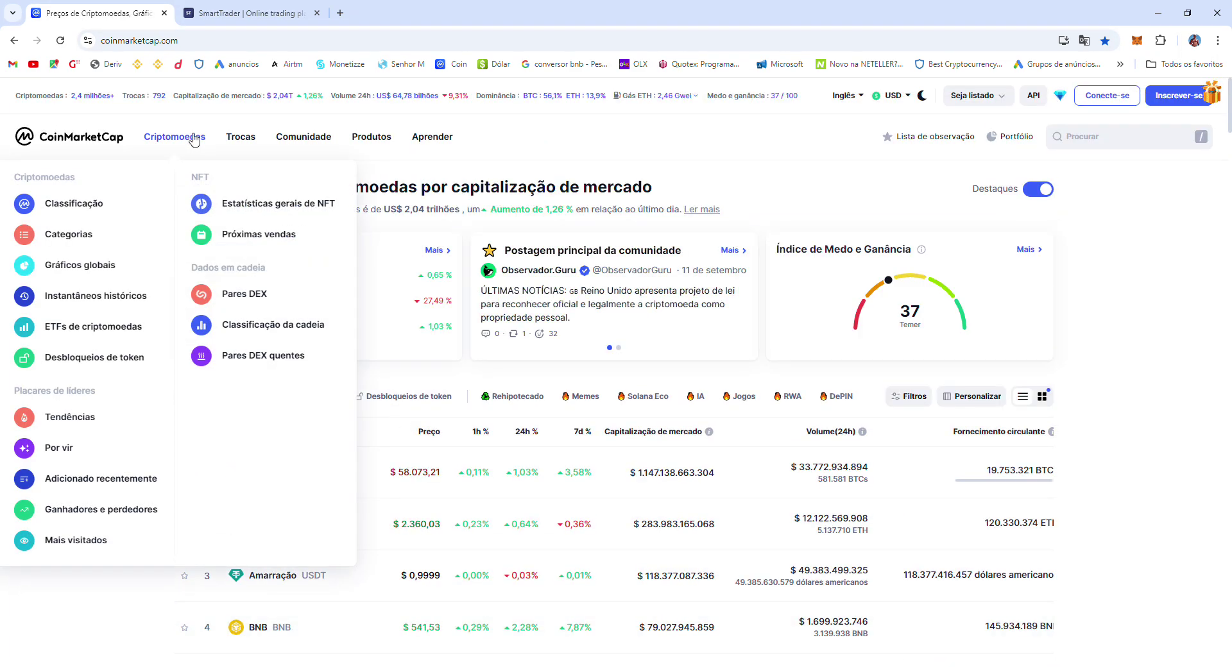
pyautogui.click(93, 244)
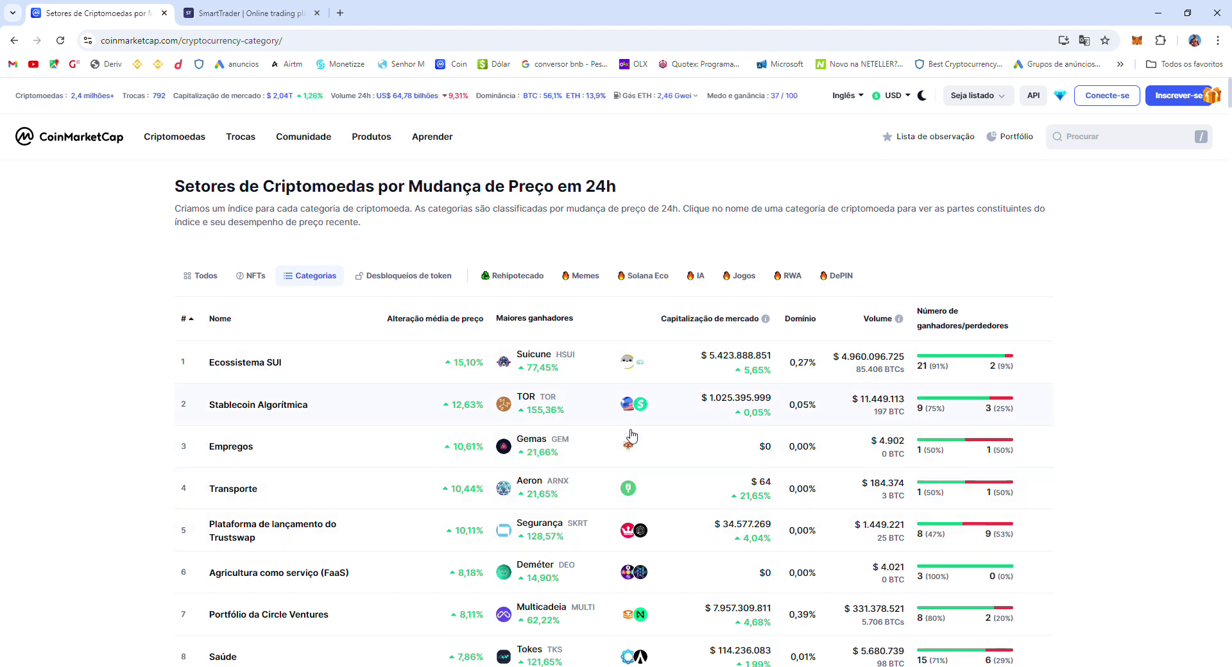
pyautogui.scroll(-2, 660, 456)
pyautogui.scroll(-2, 658, 449)
pyautogui.scroll(3, 534, 346)
pyautogui.scroll(1, 532, 346)
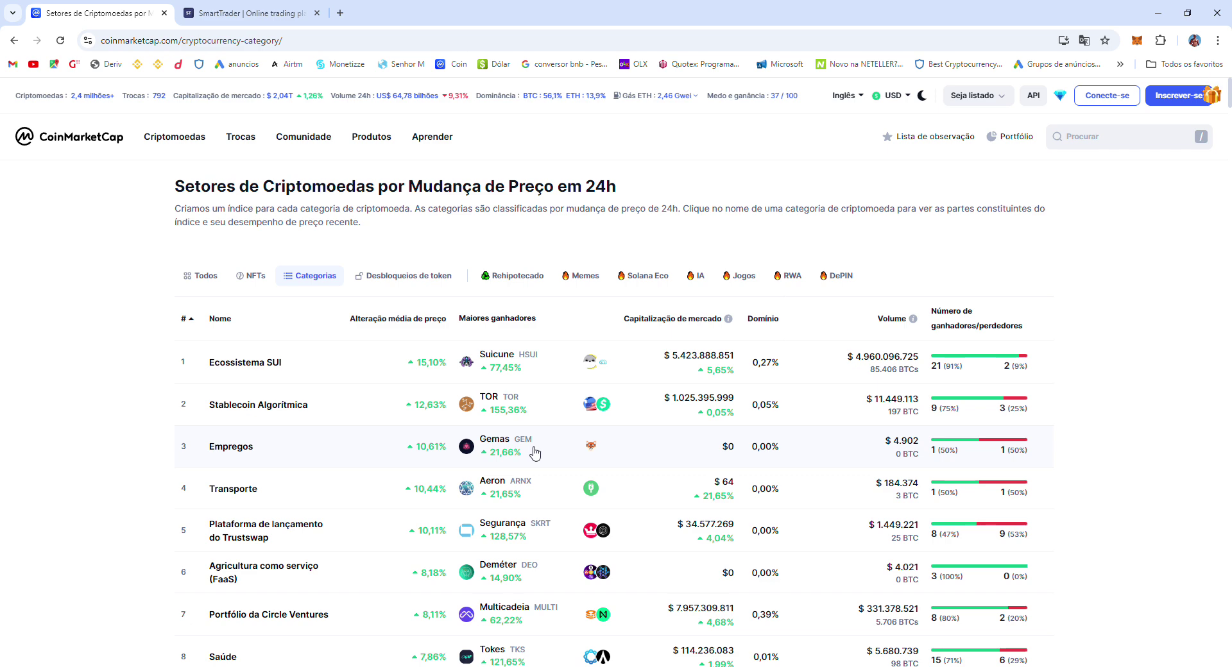
pyautogui.scroll(-3, 535, 450)
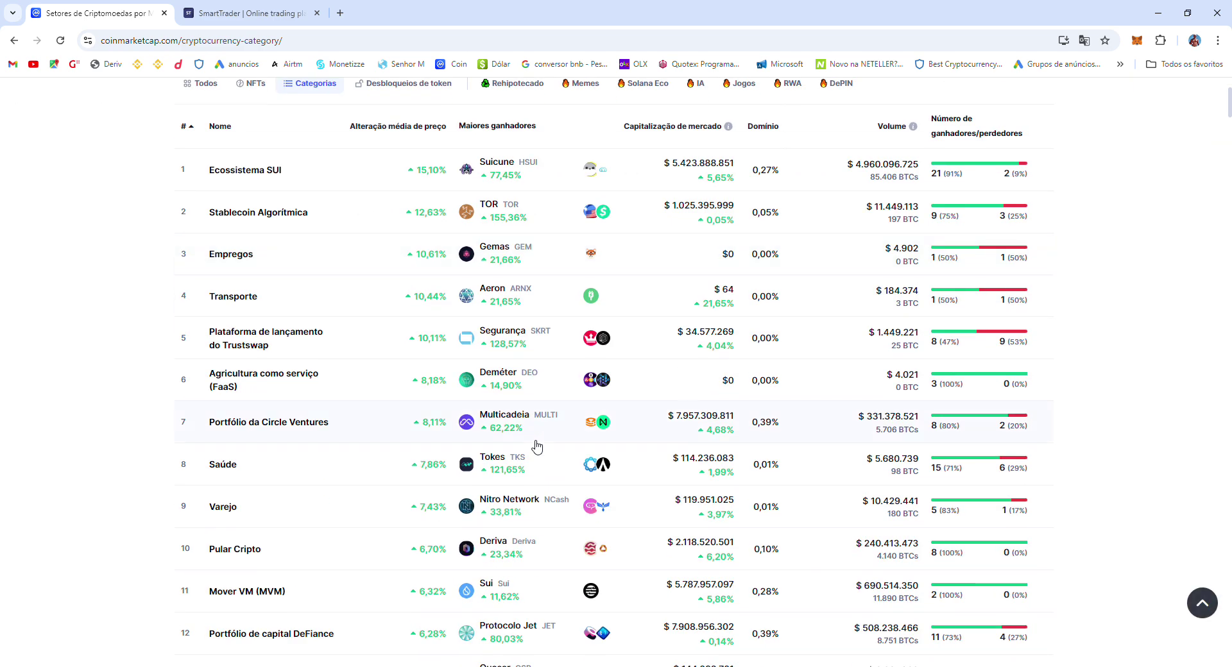
pyautogui.scroll(3, 537, 446)
# Step: Return to SmartTrader and purchase two more Fall contracts at the 0,35 USD stake, closing each confirmation
pyautogui.click(240, 13)
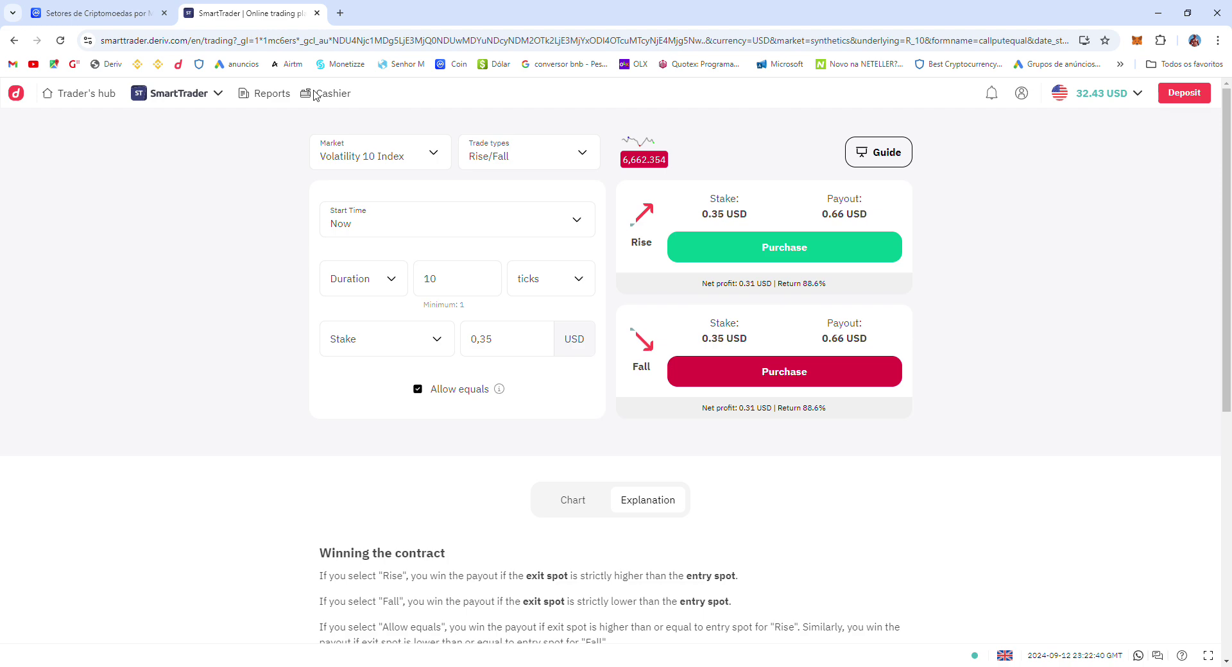
pyautogui.click(773, 370)
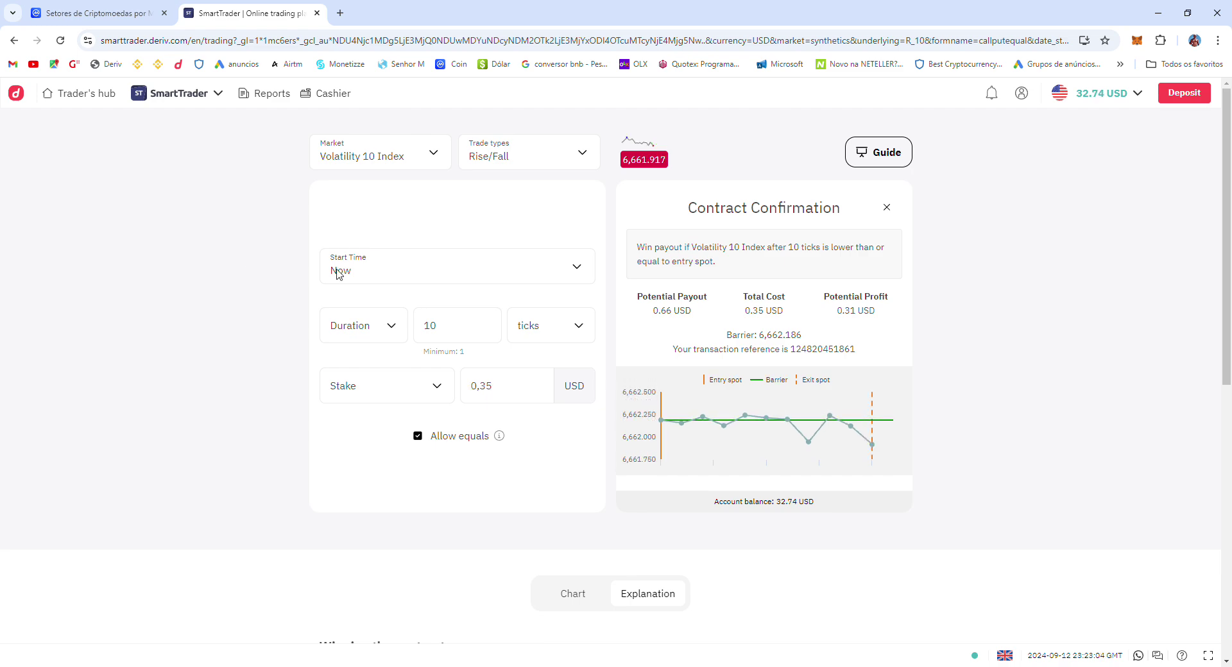
pyautogui.click(886, 208)
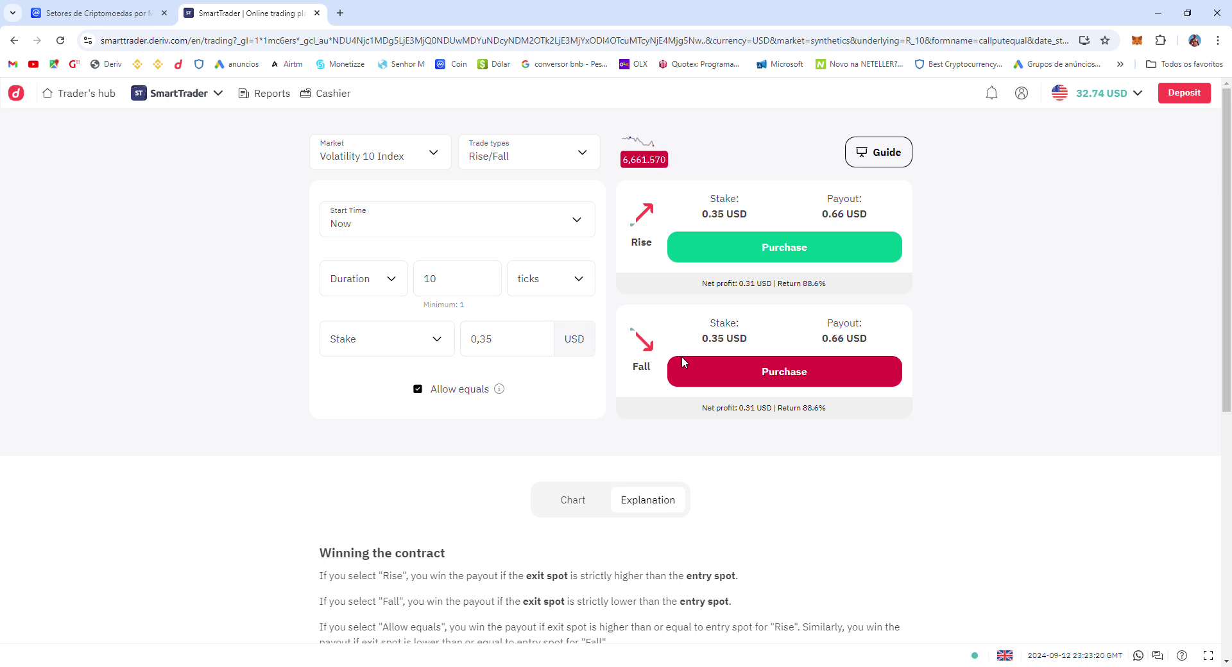
pyautogui.click(721, 381)
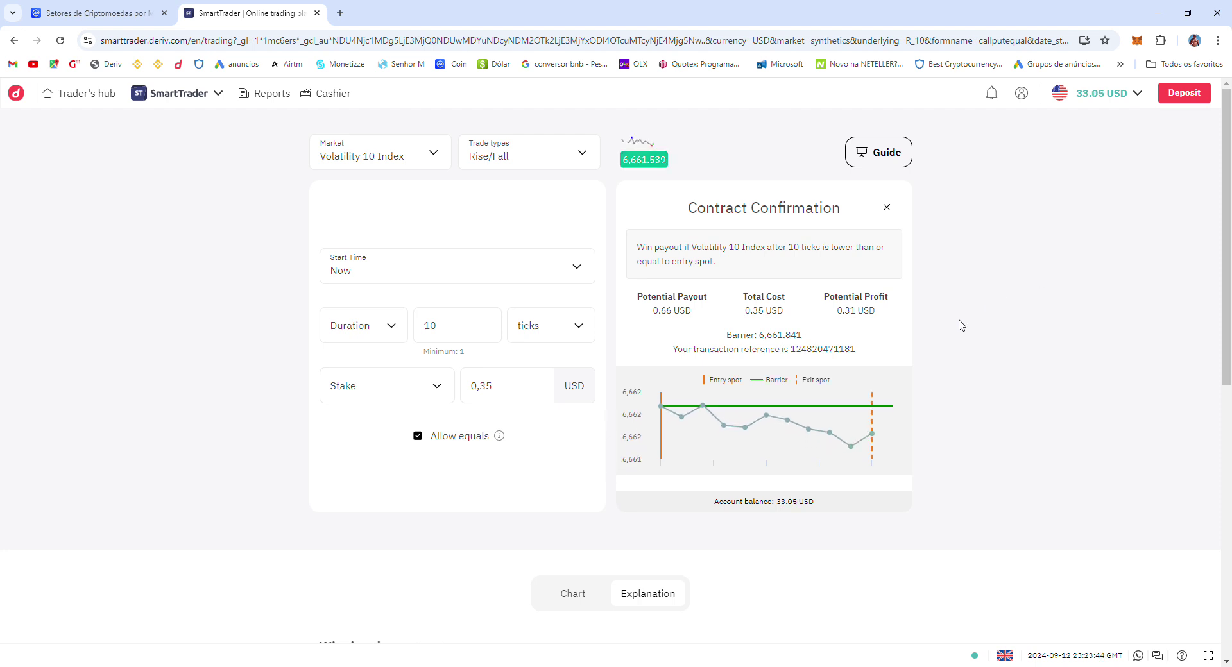
pyautogui.click(888, 209)
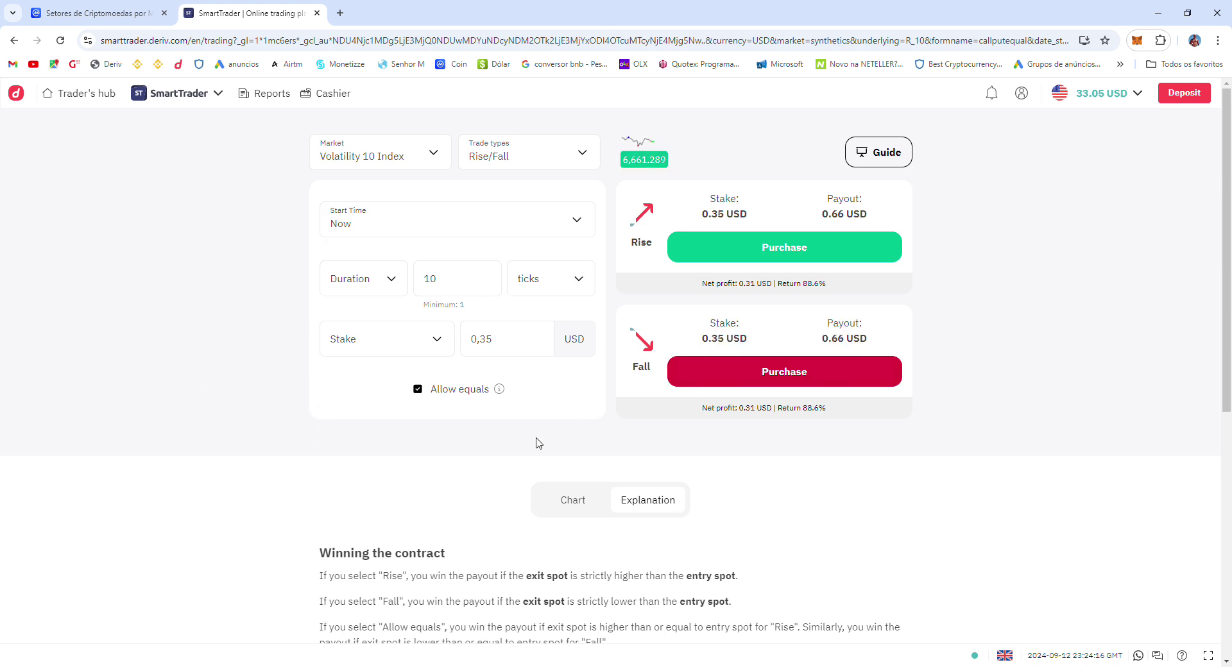
# Step: Purchase one further Fall contract at the same stake and review its tick chart
pyautogui.click(763, 383)
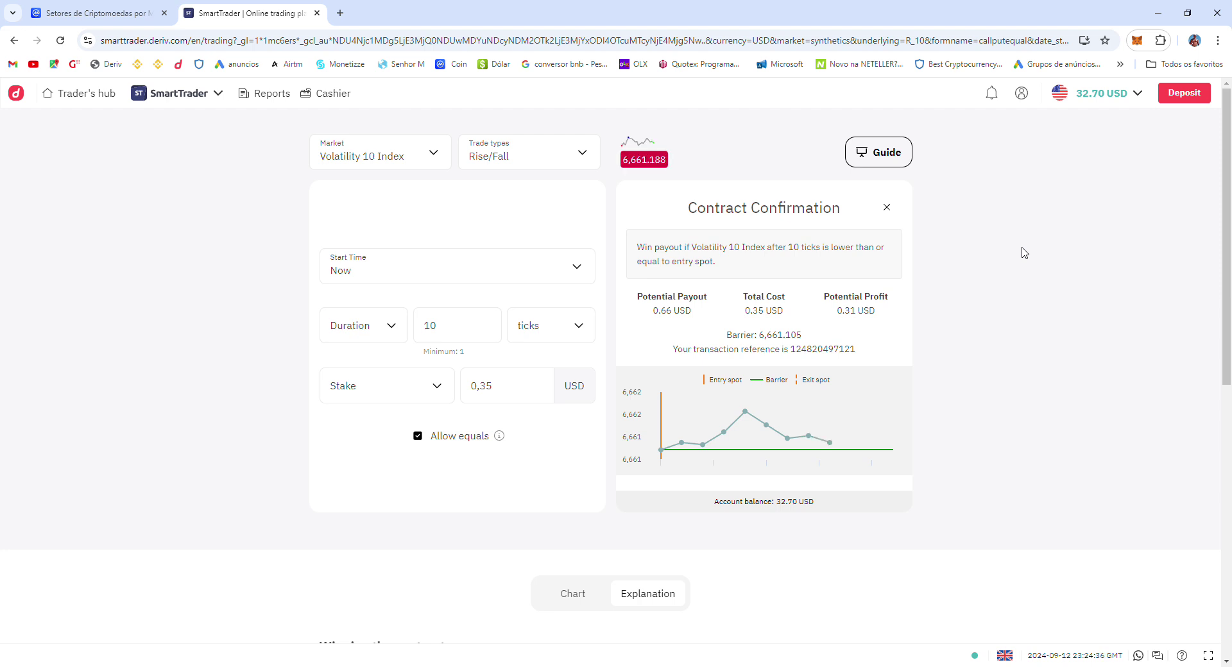
pyautogui.scroll(-2, 980, 258)
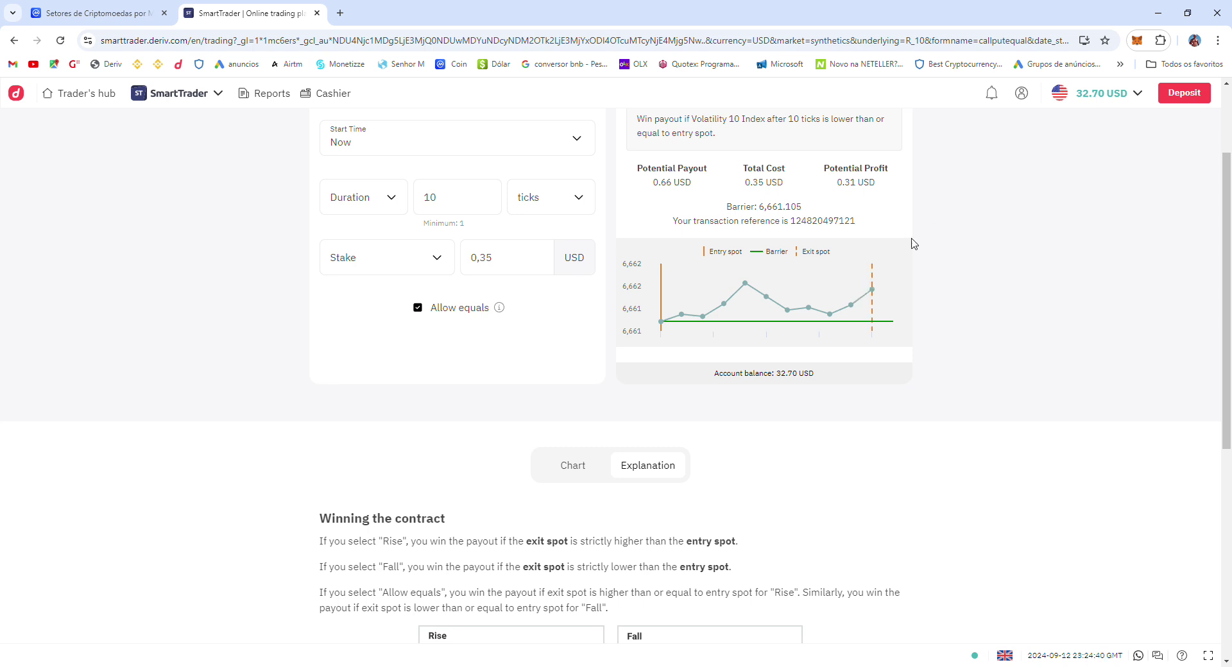
pyautogui.scroll(2, 503, 388)
# Step: Set the stake to 0,70 USD and purchase a Fall contract
pyautogui.click(506, 392)
pyautogui.press('BackSpace')
pyautogui.press('BackSpace')
pyautogui.write('5')
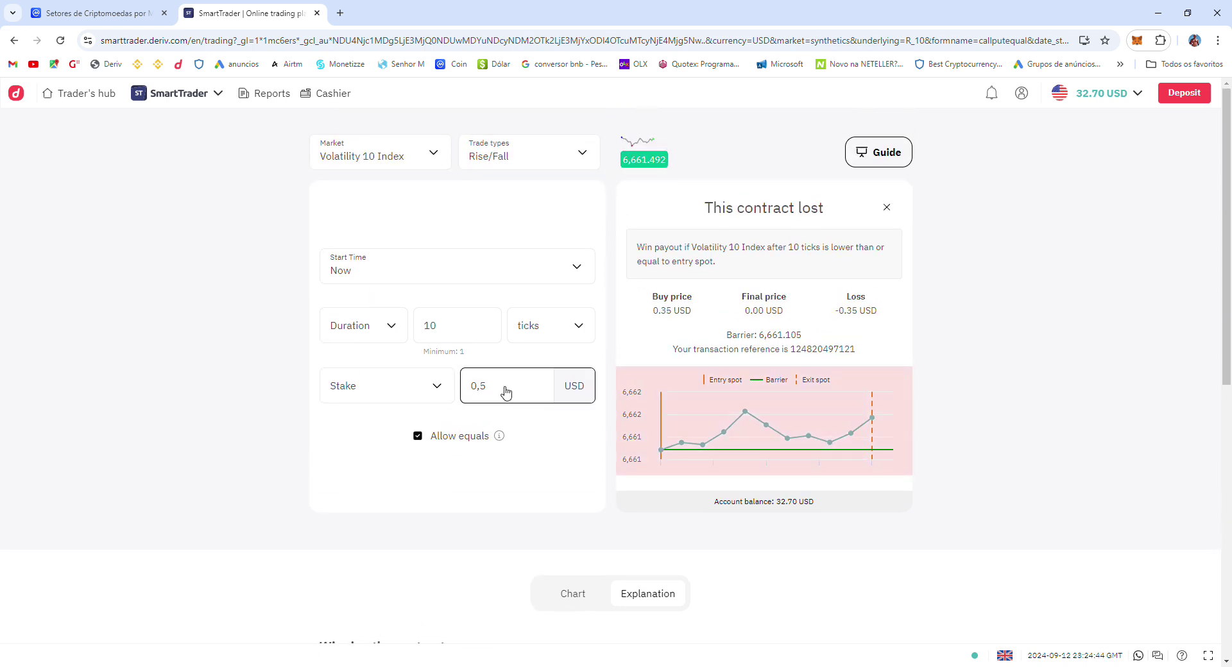
pyautogui.press('Delete')
pyautogui.press('Delete')
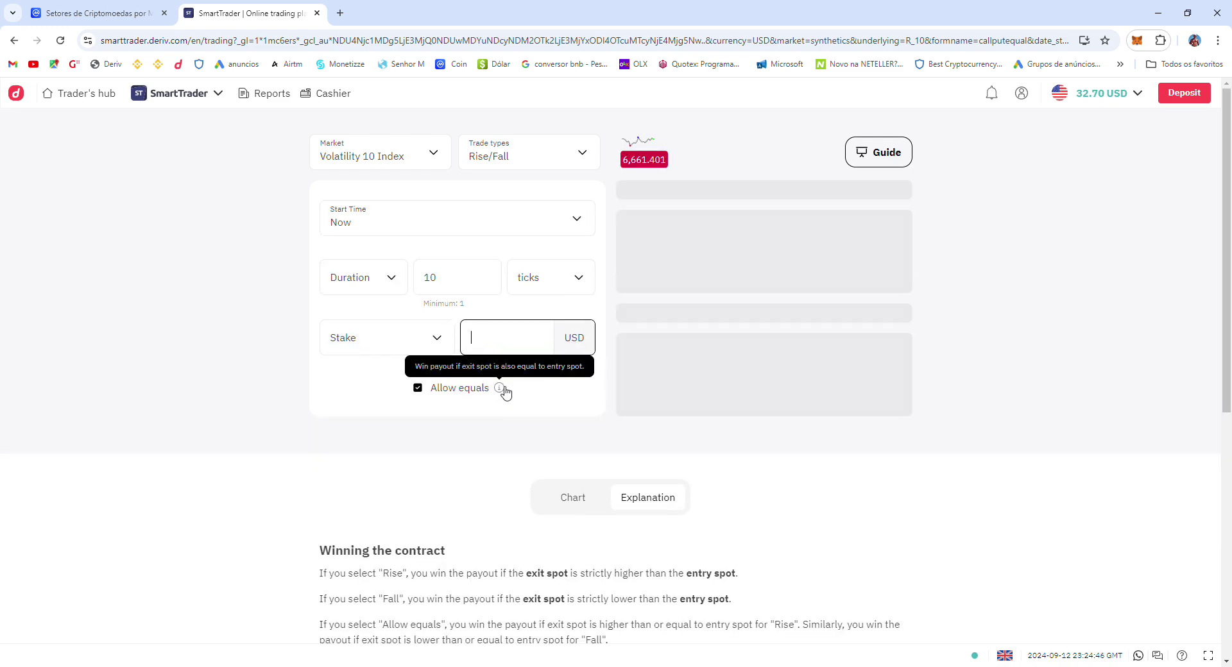
pyautogui.write(',70')
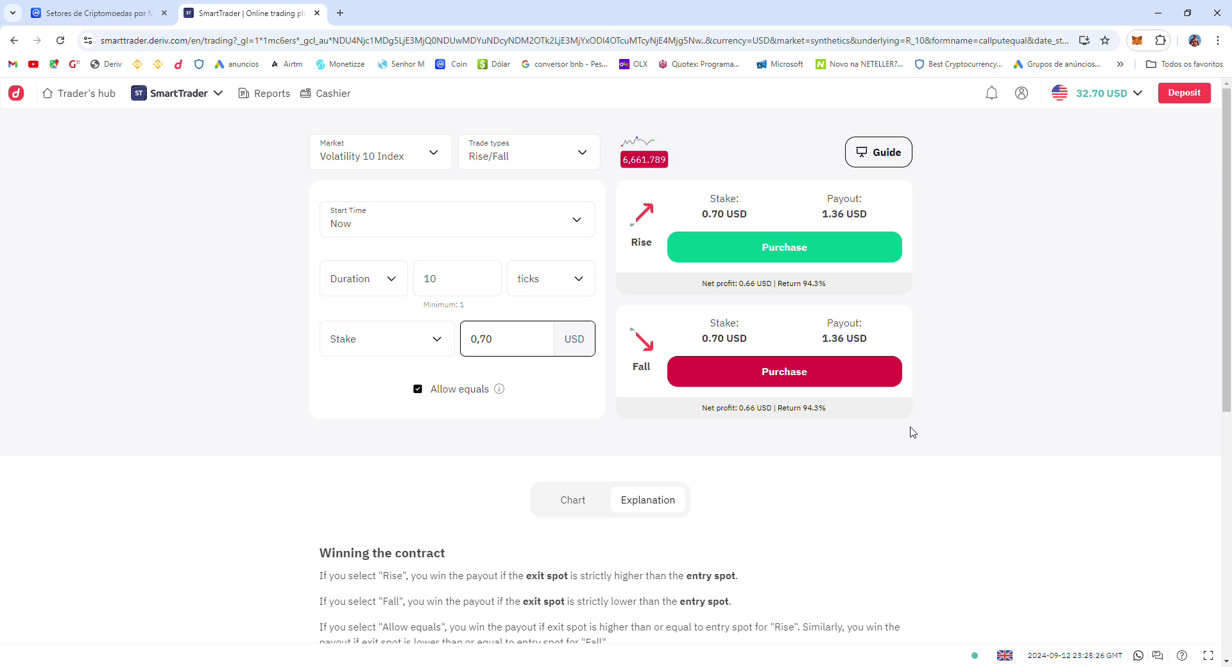
pyautogui.click(738, 388)
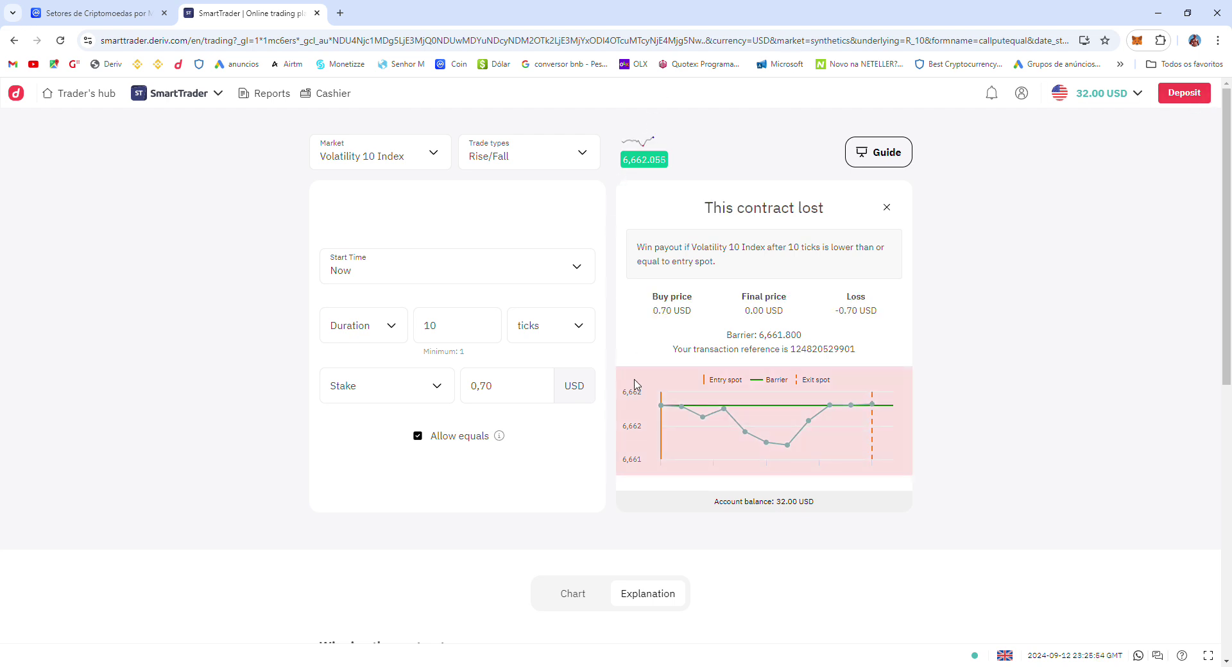
# Step: Set the stake to 1,20 USD for another Rise/Fall contract
pyautogui.click(507, 388)
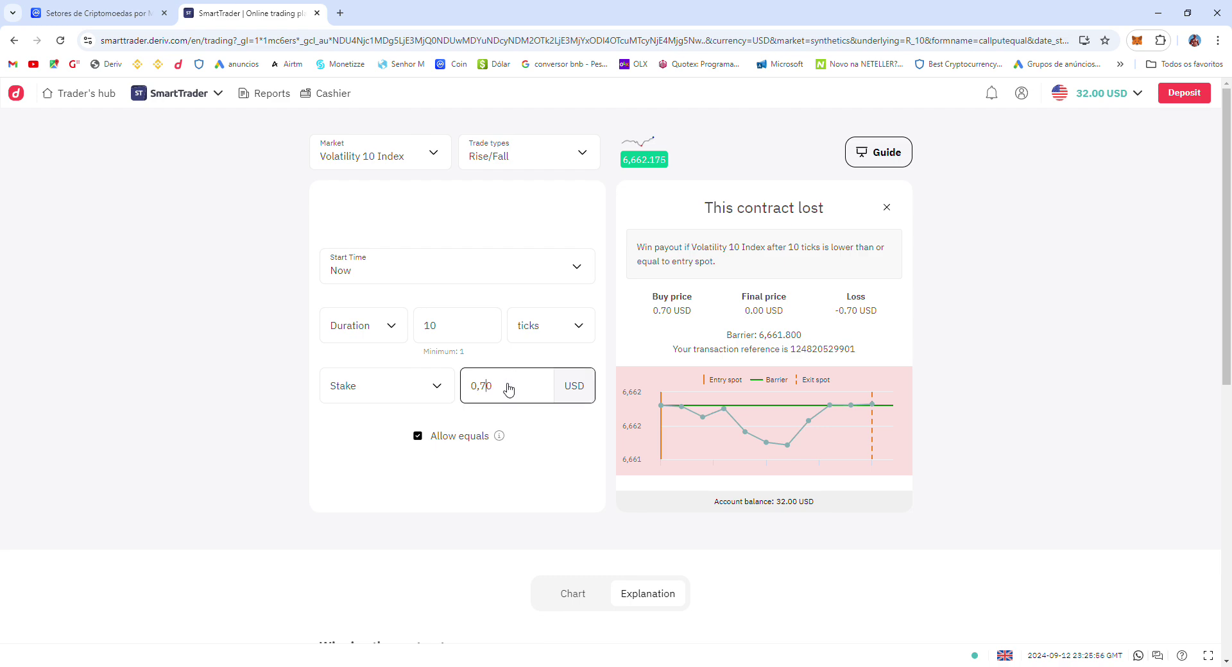
pyautogui.press('BackSpace')
pyautogui.press('BackSpace')
pyautogui.press('BackSpace')
pyautogui.press('BackSpace')
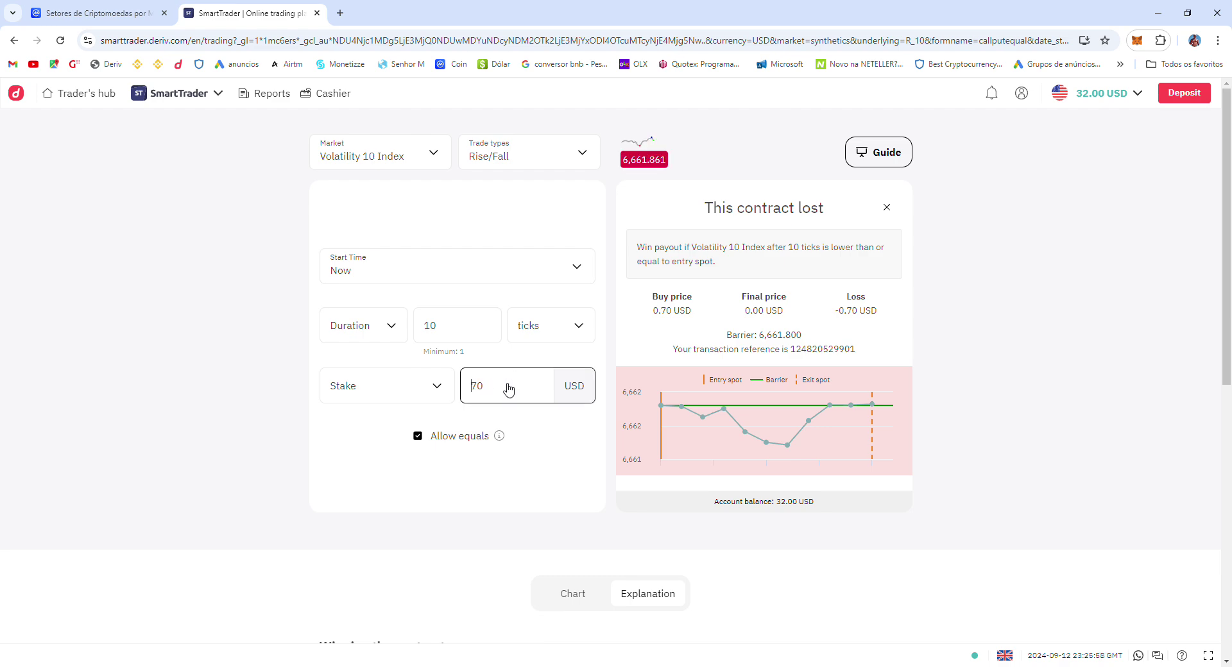
pyautogui.write('1,20')
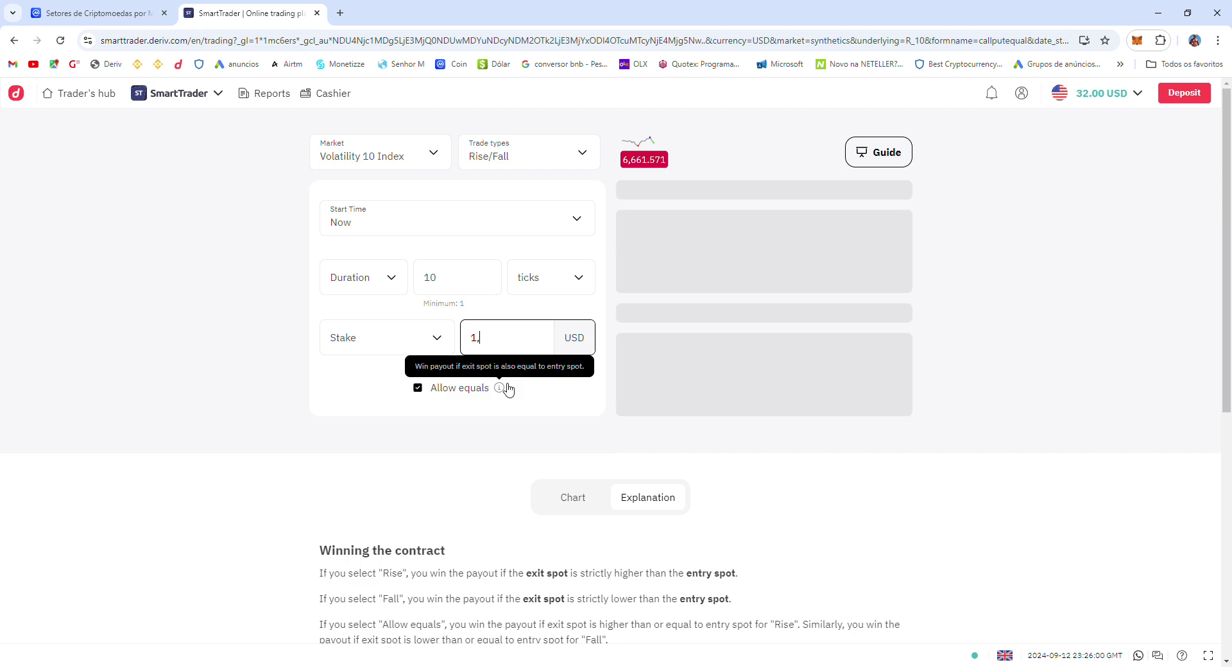
# Step: Purchase the Fall contract at the 1,20 USD stake, and buy a Rise contract with the stake set to 1,60 USD
pyautogui.click(703, 371)
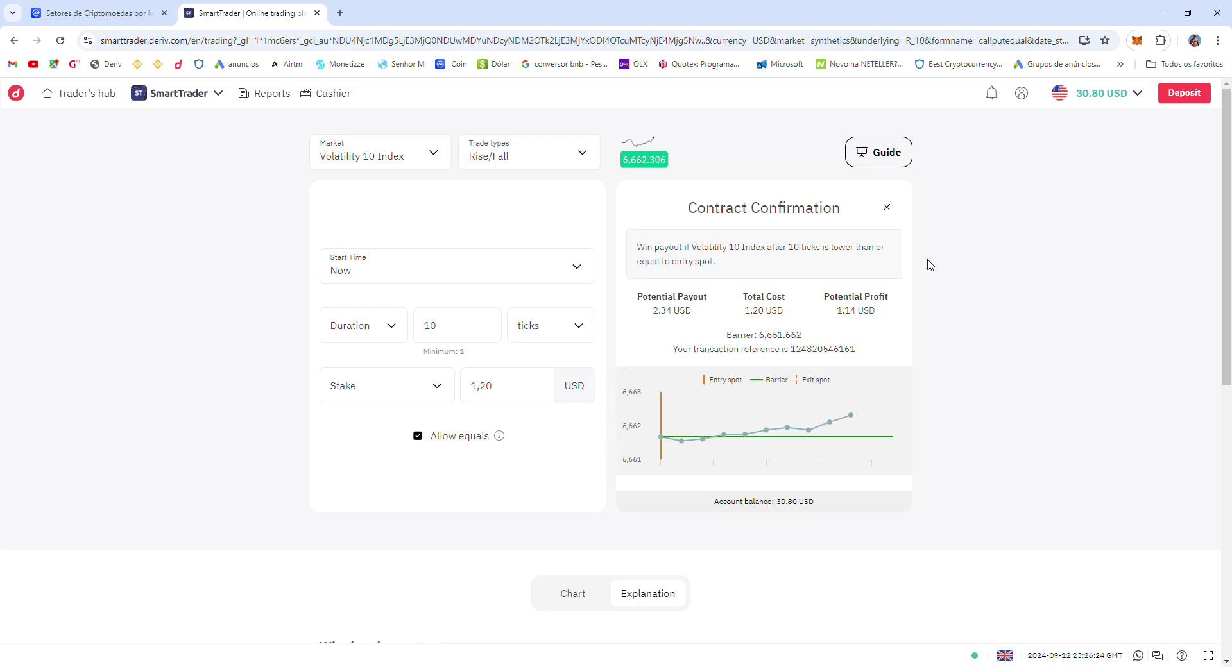
pyautogui.click(510, 396)
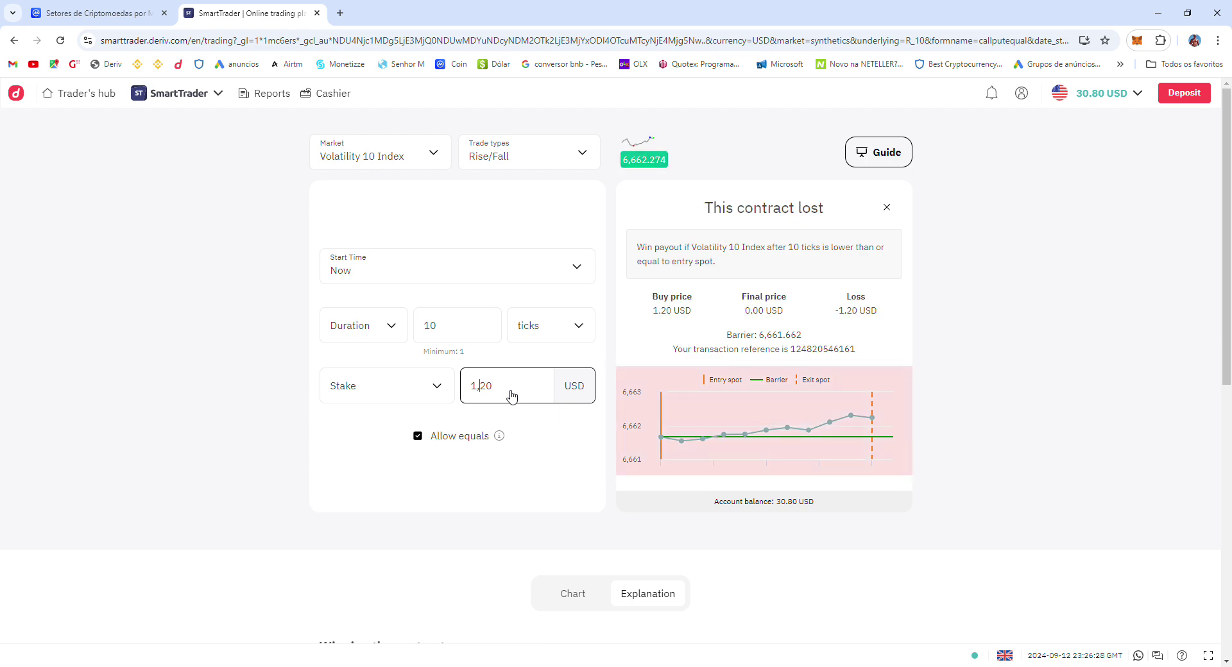
pyautogui.press('BackSpace')
pyautogui.press('BackSpace')
pyautogui.press('BackSpace')
pyautogui.press('BackSpace')
pyautogui.write('20')
pyautogui.write('1,6')
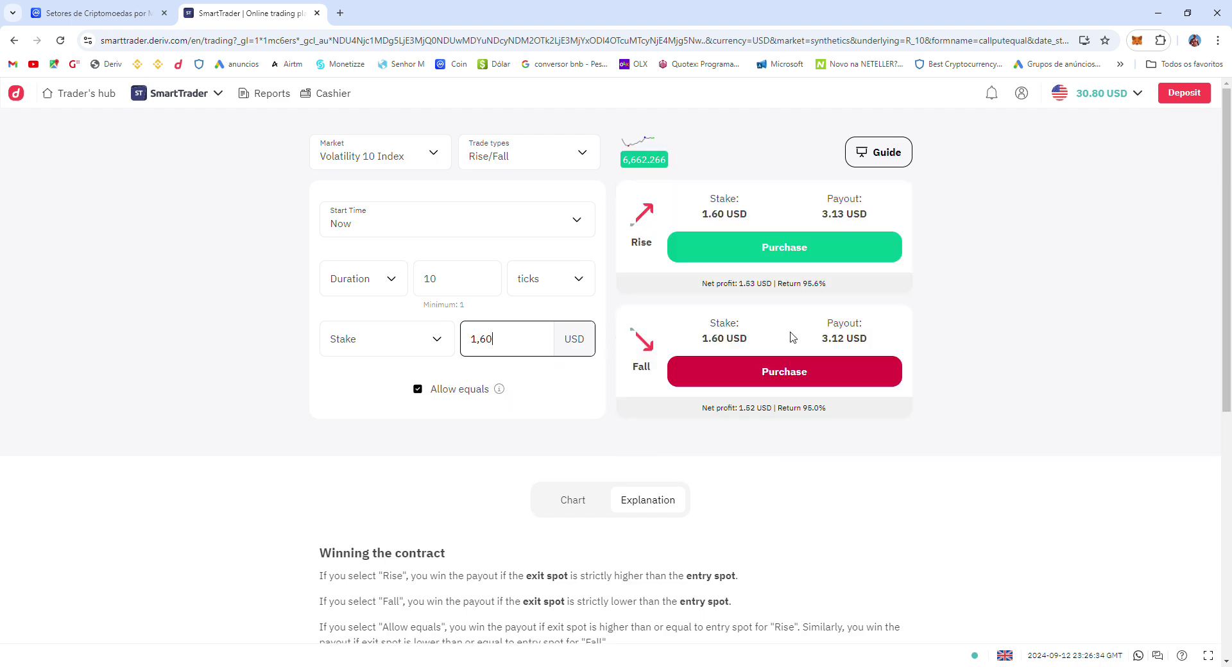
pyautogui.click(718, 253)
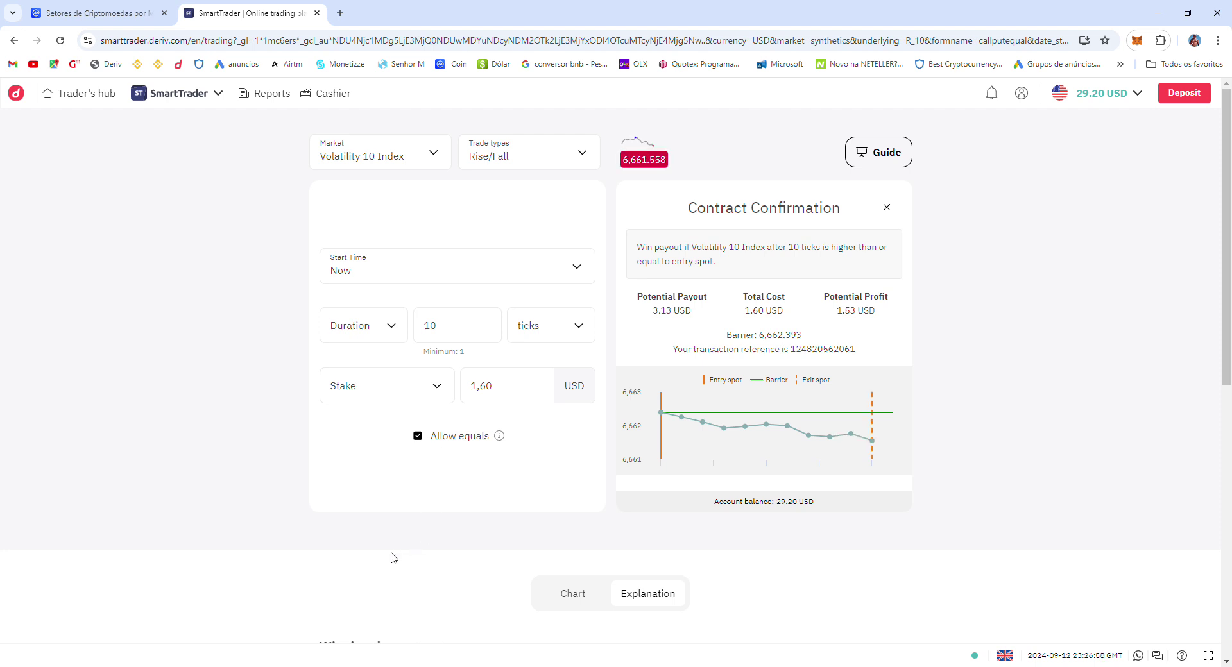
# Step: Set the stake to 1,95 USD and purchase a 10-tick Fall contract
pyautogui.click(474, 399)
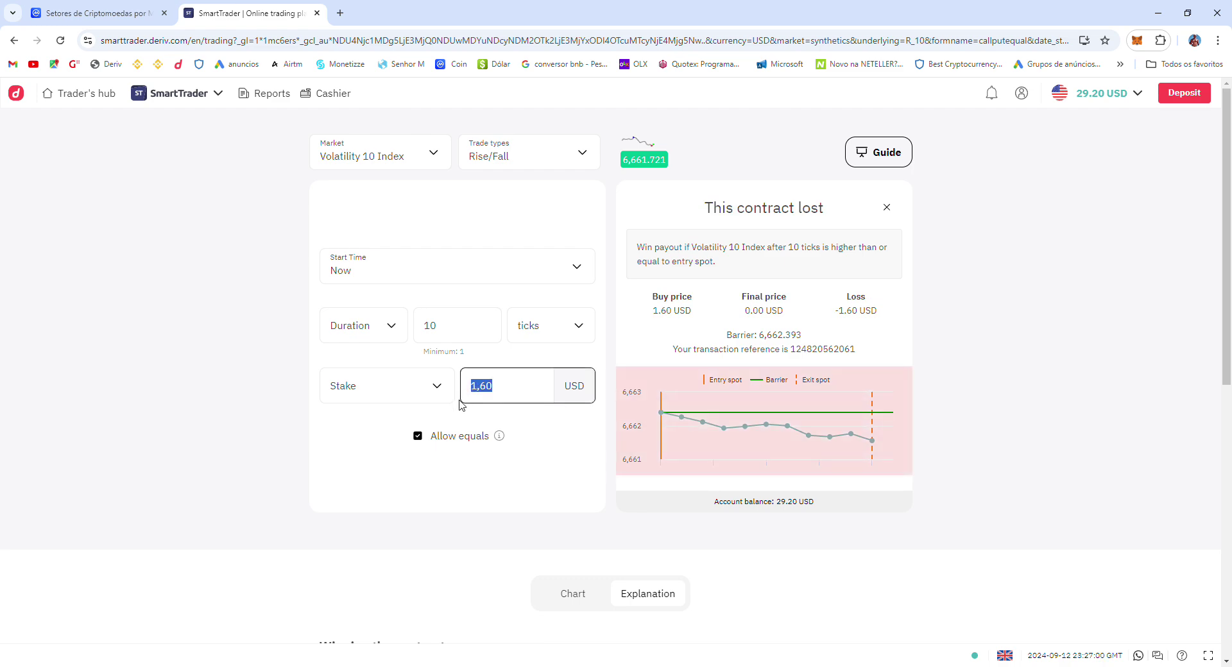
pyautogui.write('1,')
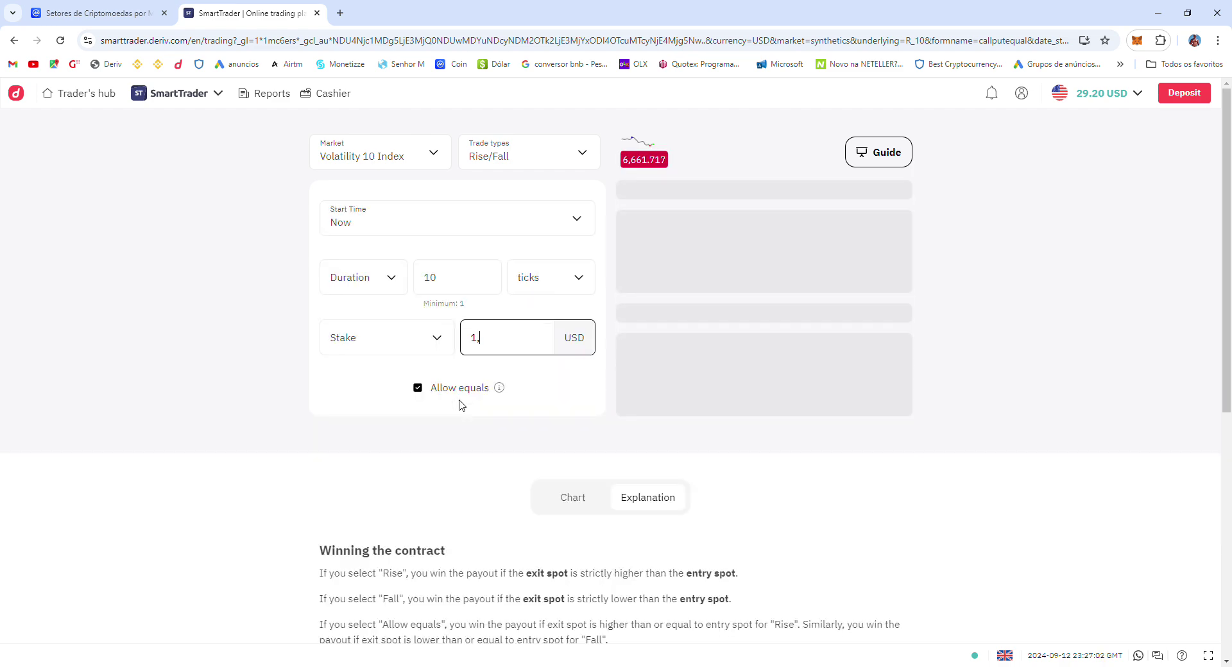
pyautogui.write('95')
pyautogui.click(758, 378)
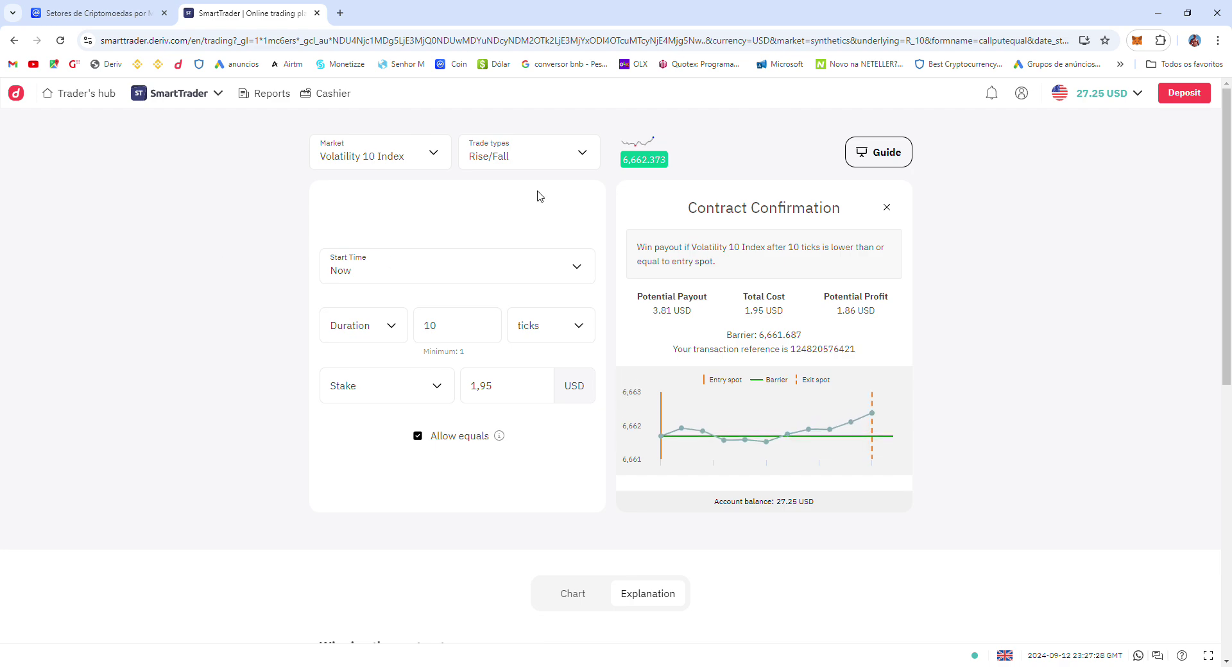
# Step: Close the contract confirmation and set the stake for the Rise/Fall trade to 2,20 USD
pyautogui.click(887, 208)
pyautogui.moveTo(501, 346); pyautogui.dragTo(456, 354)
pyautogui.press('BackSpace')
pyautogui.write('2')
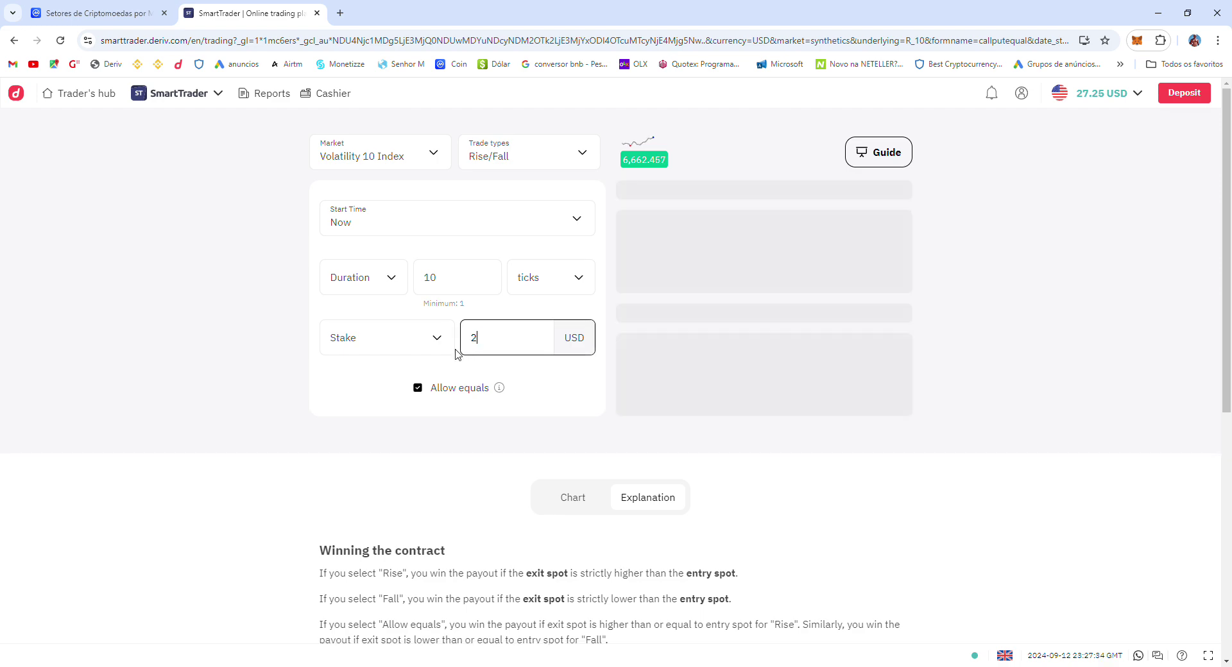
pyautogui.write(',20')
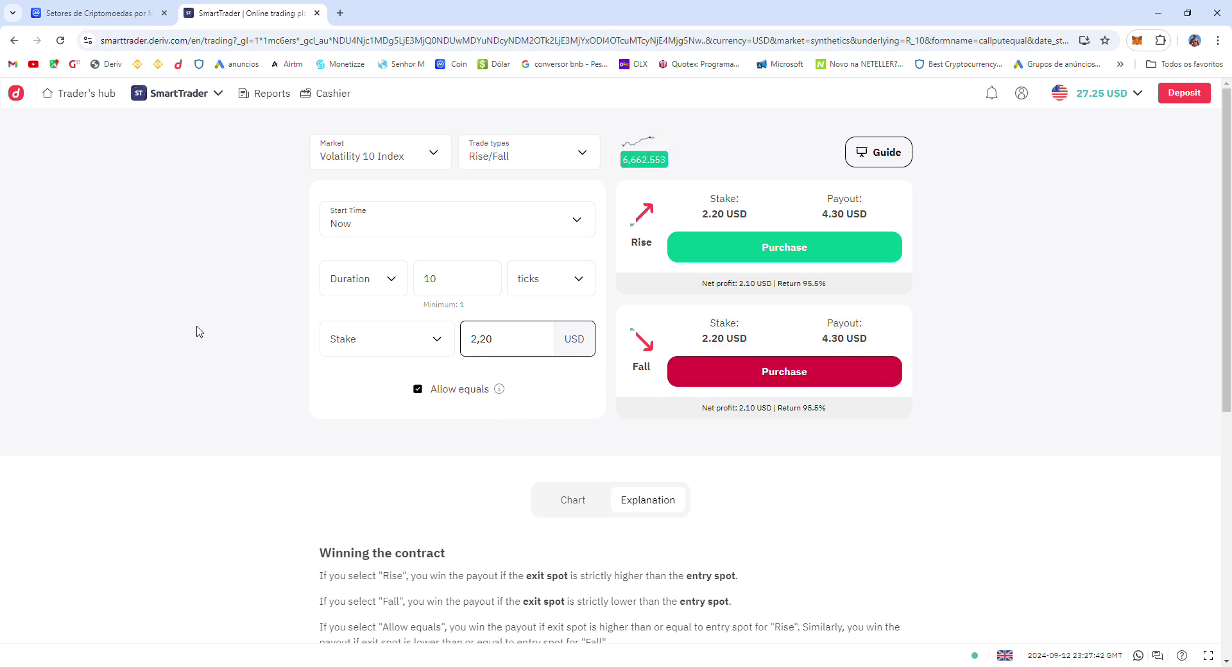
# Step: Reload the trading page and close the browser tab about cryptocurrency sectors
pyautogui.click(60, 50)
pyautogui.click(164, 13)
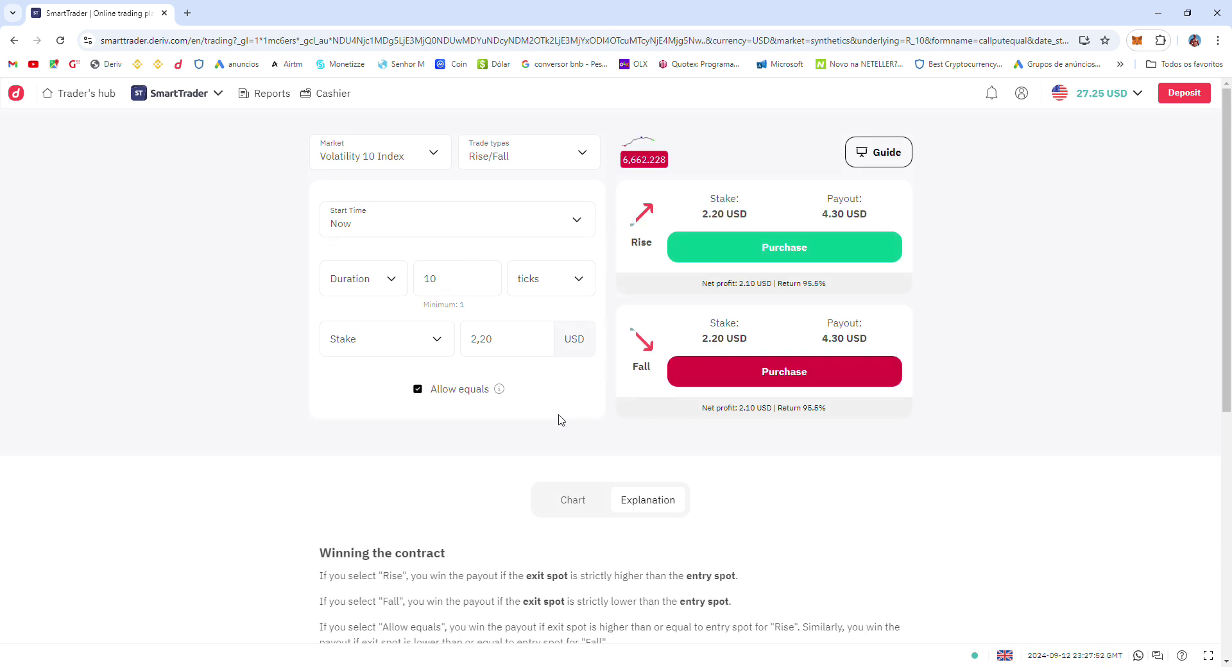
pyautogui.click(512, 348)
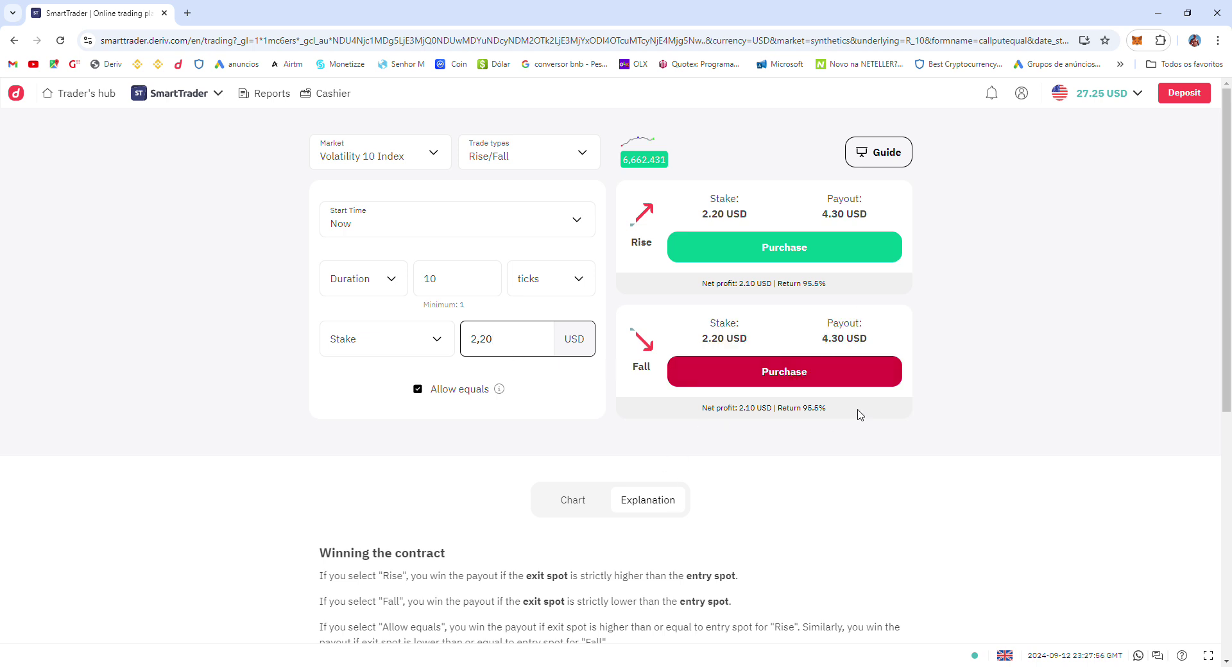
pyautogui.click(1006, 531)
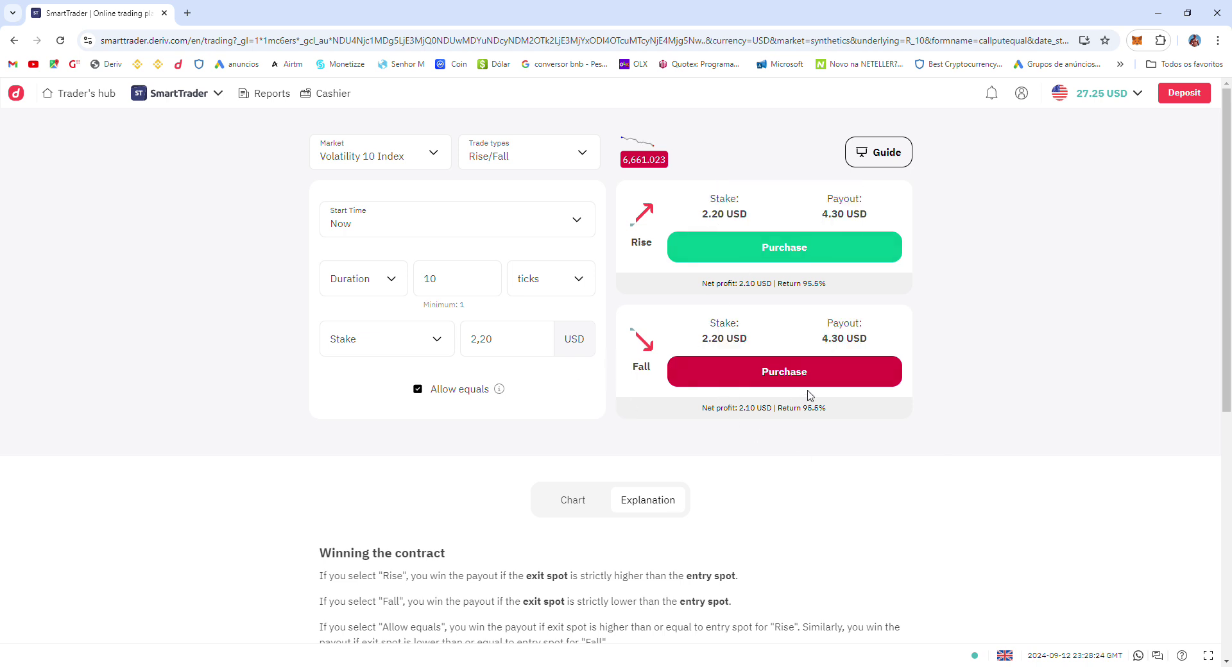
# Step: Reload the page to review the Volatility 10 Index tick chart, and purchase a Fall contract at the 2,20 USD stake
pyautogui.click(61, 41)
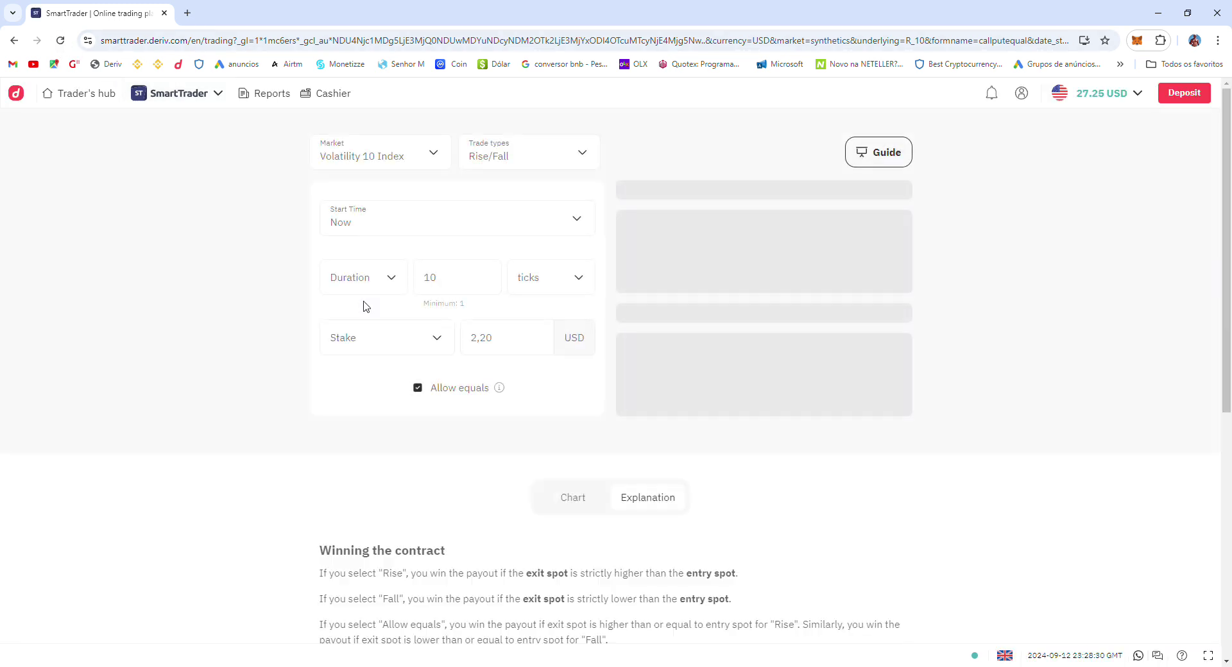
pyautogui.scroll(-2, 548, 439)
pyautogui.click(574, 374)
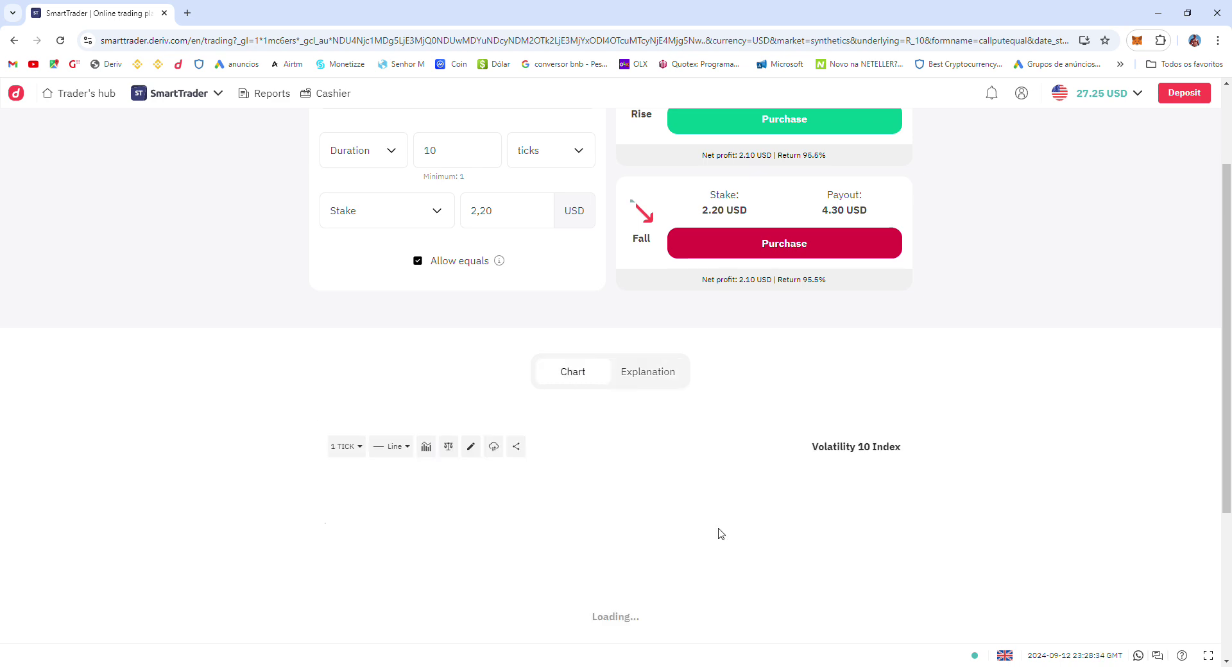
pyautogui.scroll(-4, 714, 506)
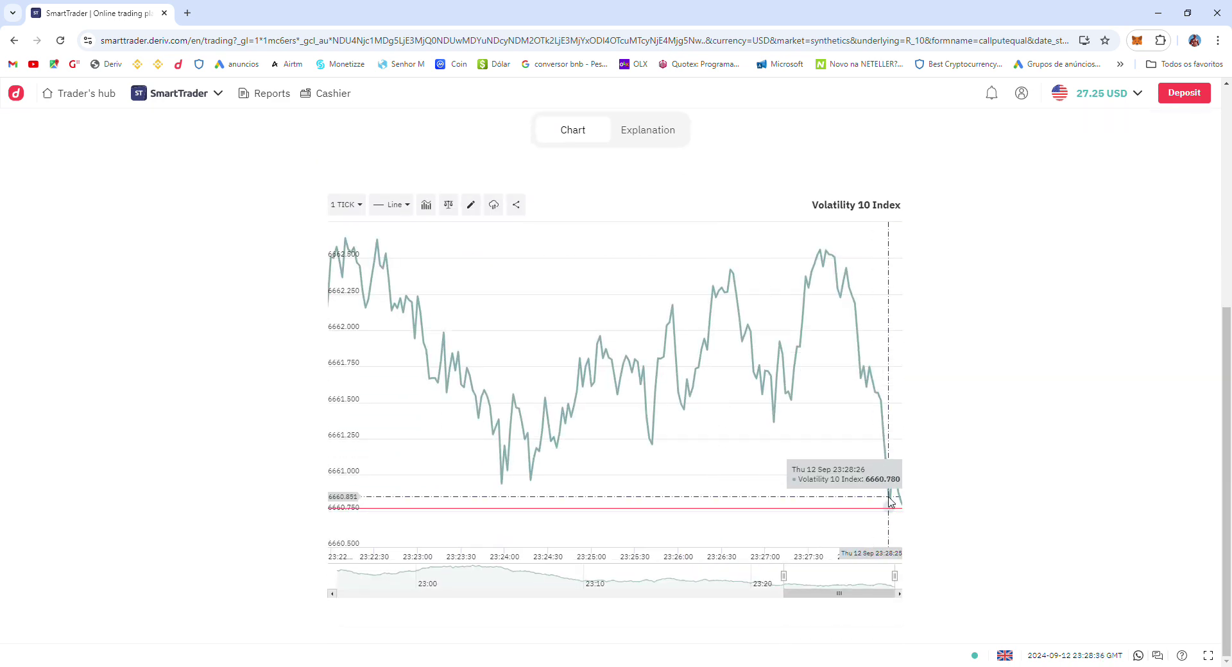
pyautogui.scroll(4, 737, 432)
pyautogui.scroll(2, 738, 360)
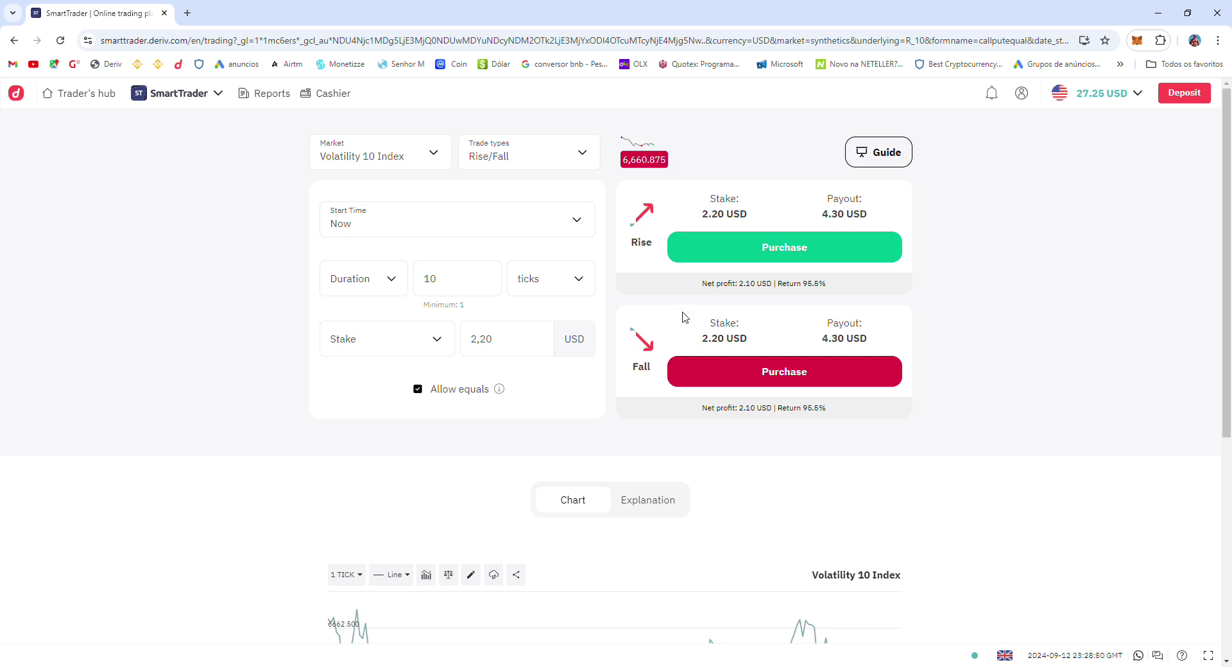
pyautogui.click(709, 377)
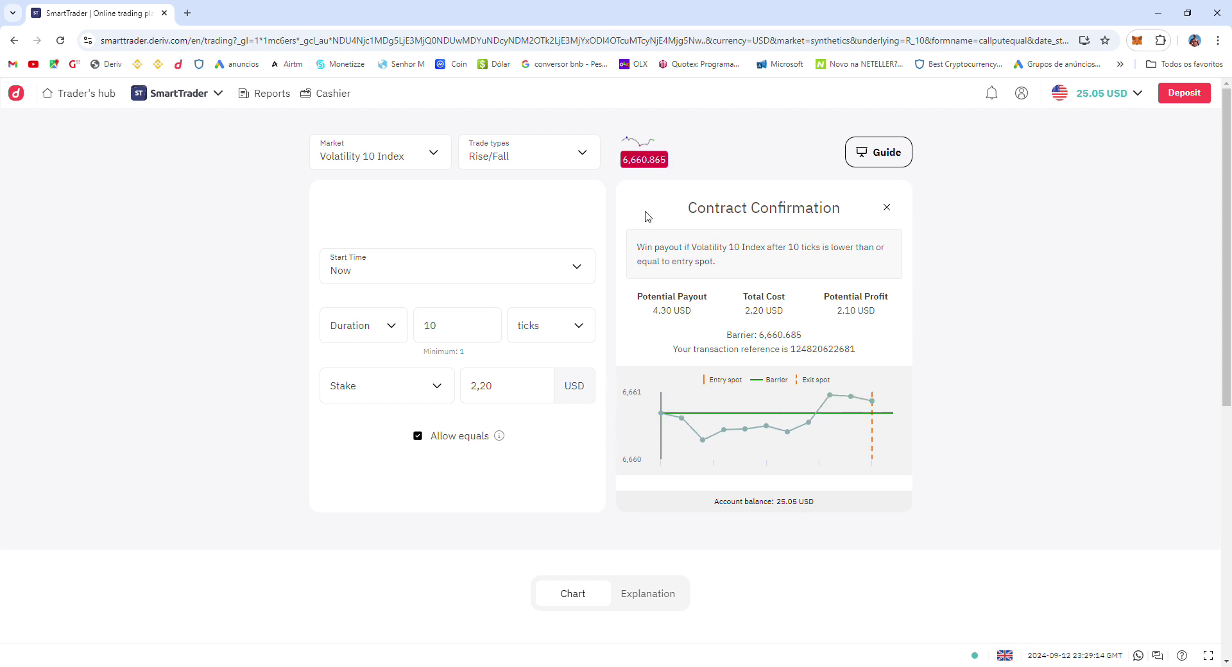
# Step: Set the stake to 2,60 USD and purchase a 10-tick Rise contract
pyautogui.moveTo(509, 393); pyautogui.dragTo(464, 401)
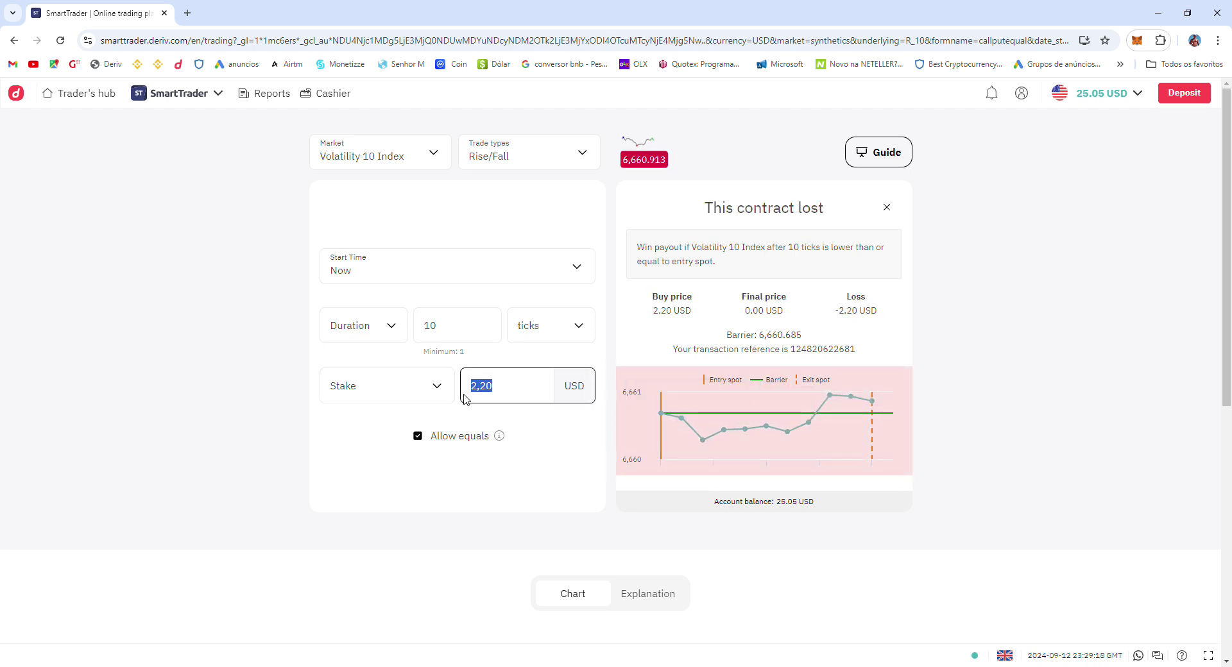
pyautogui.press('BackSpace')
pyautogui.write('2')
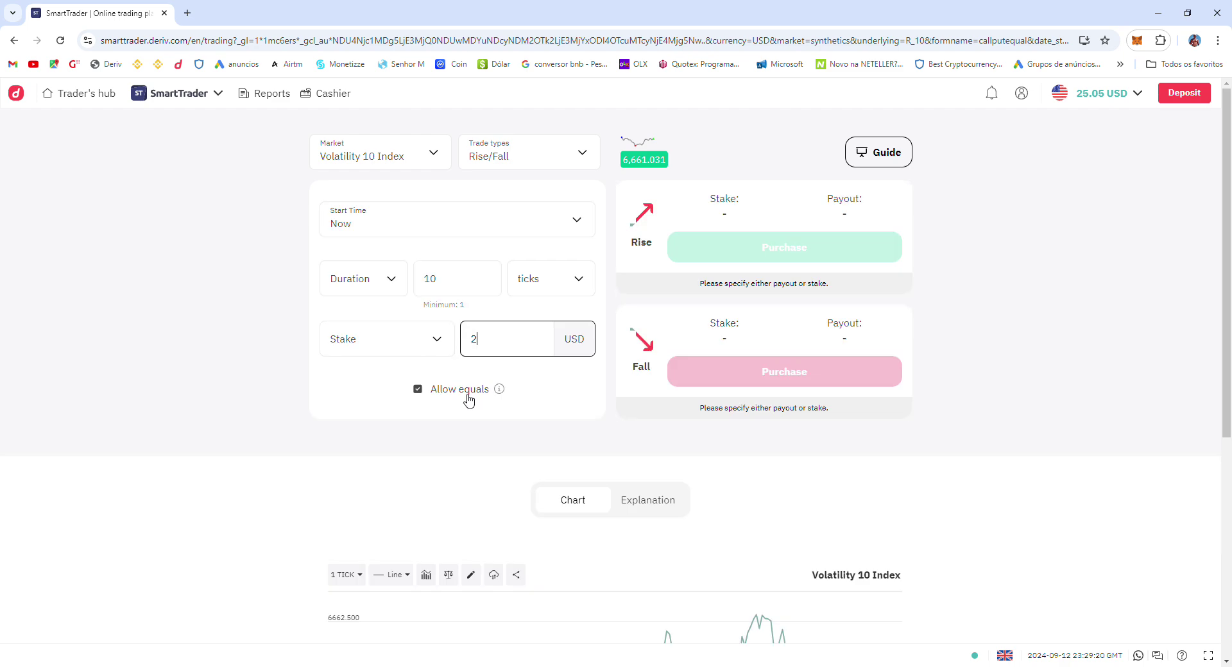
pyautogui.write(',')
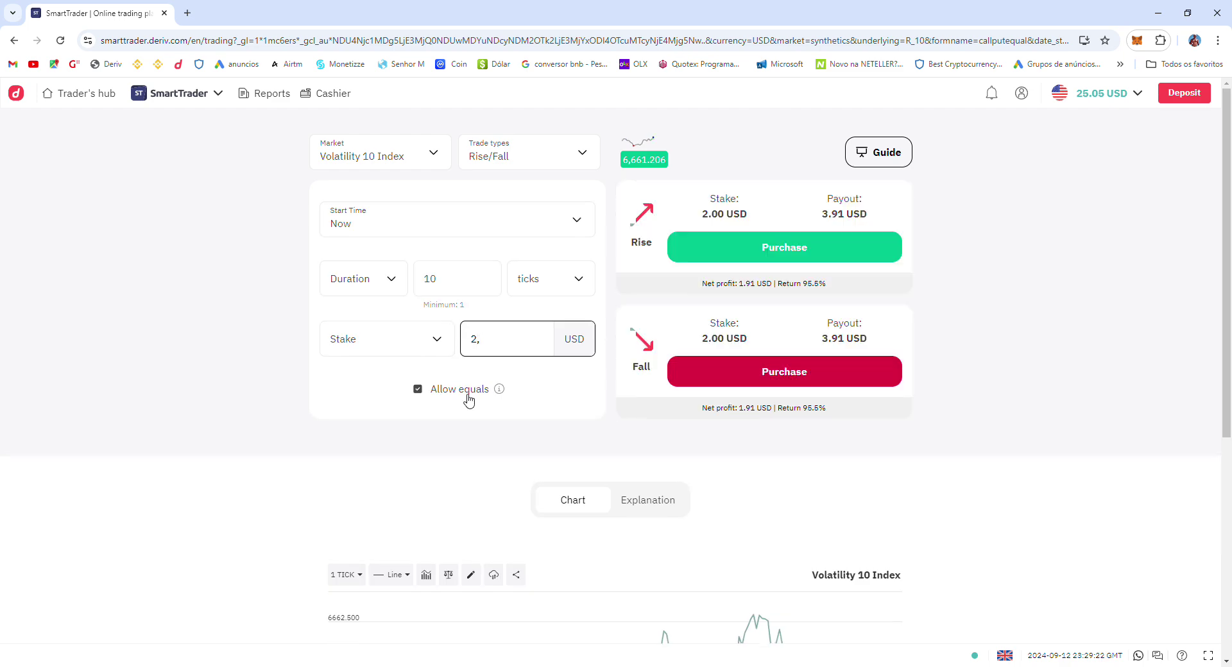
pyautogui.write('60')
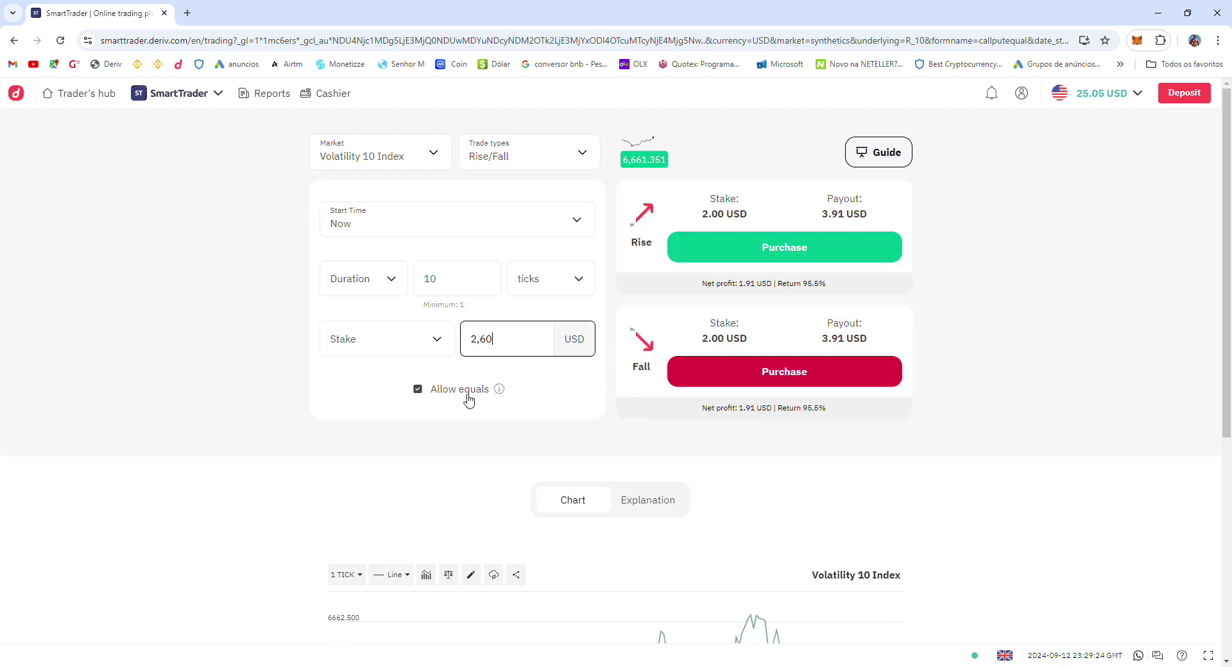
pyautogui.click(767, 259)
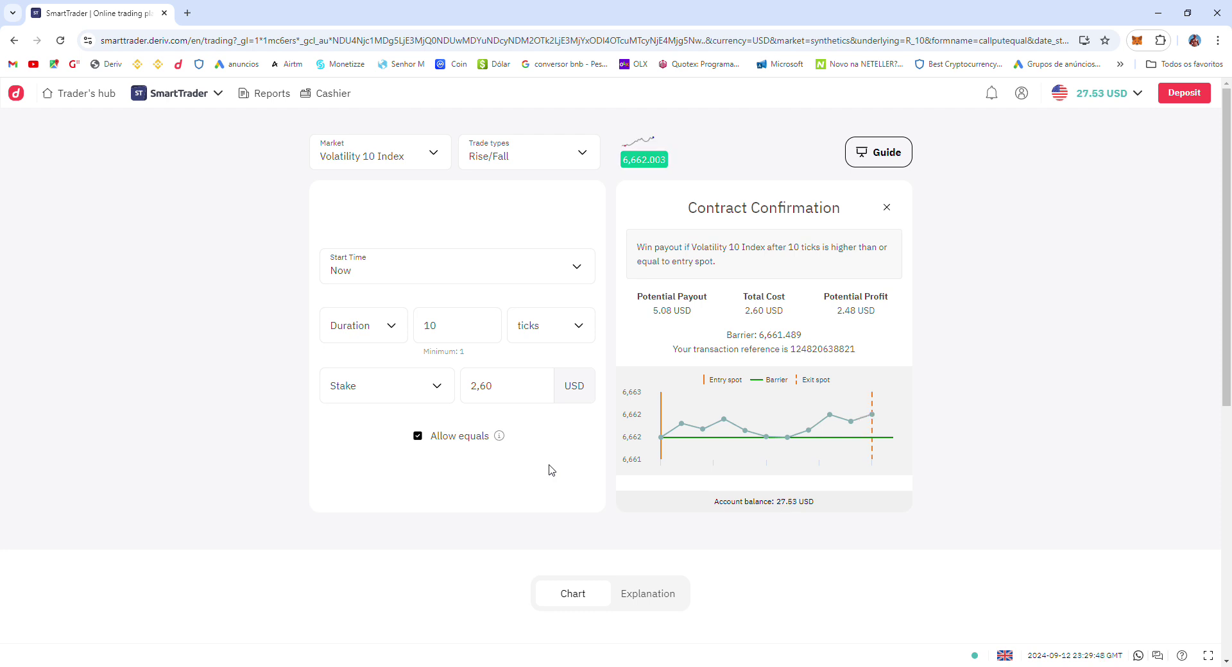
# Step: Close the contract confirmation, set the stake to 0,50 USD, and purchase two Fall contracts one after the other
pyautogui.click(887, 207)
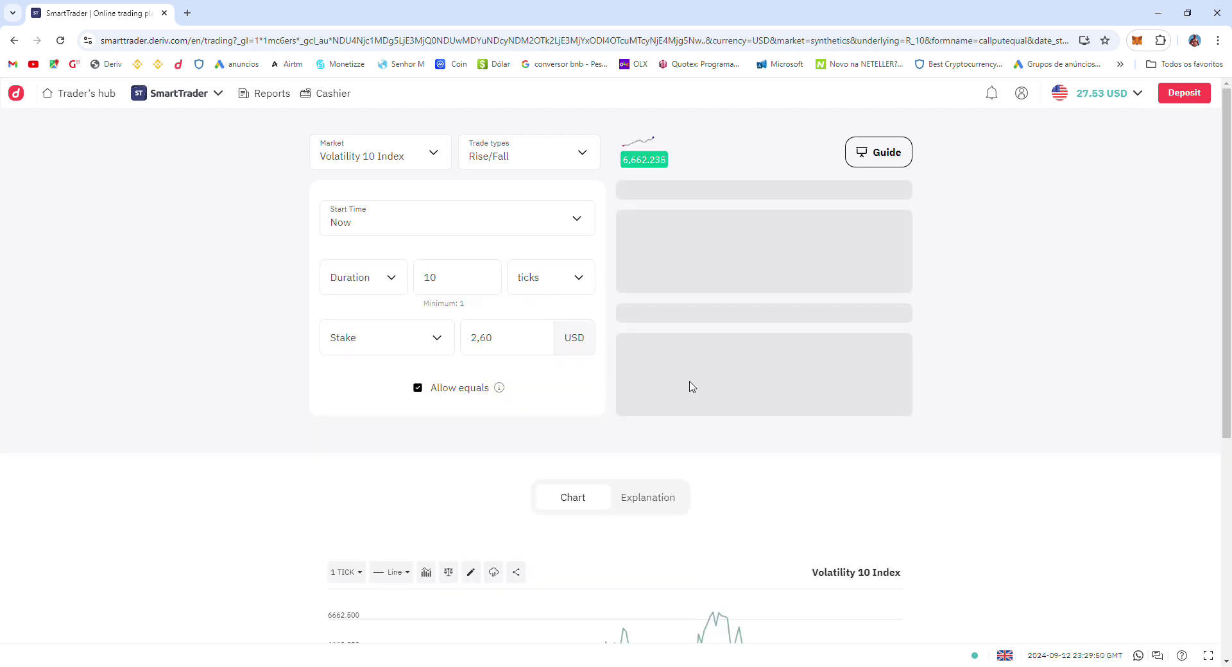
pyautogui.doubleClick(504, 344)
pyautogui.press('BackSpace')
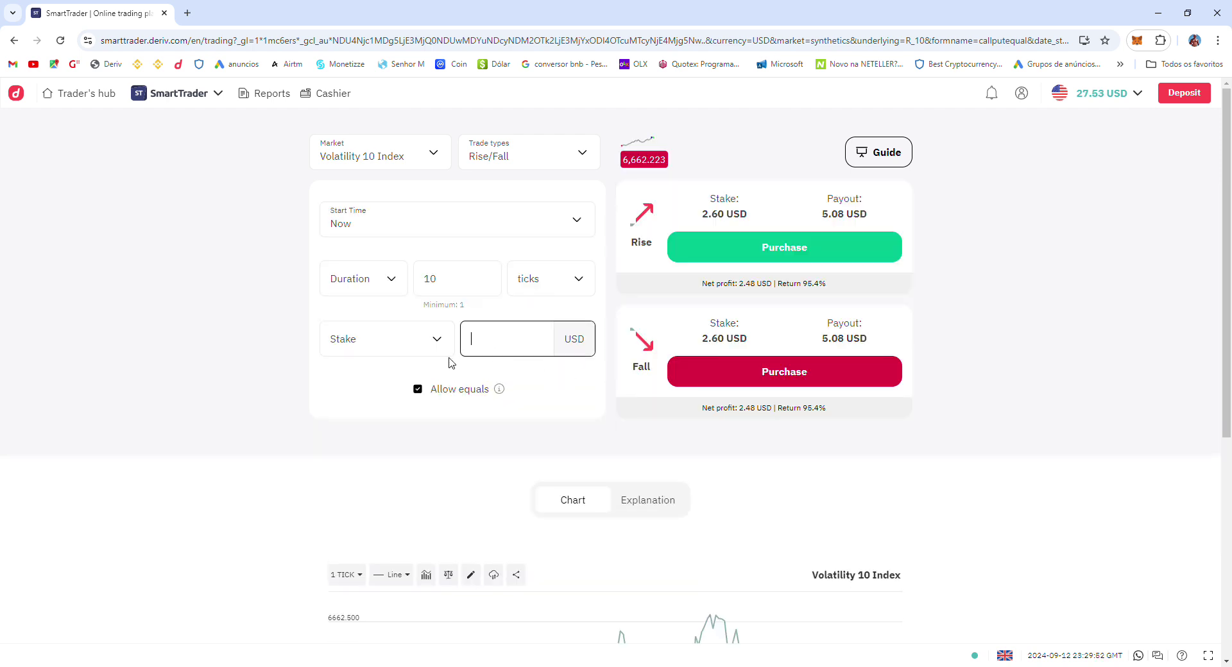
pyautogui.write('0,')
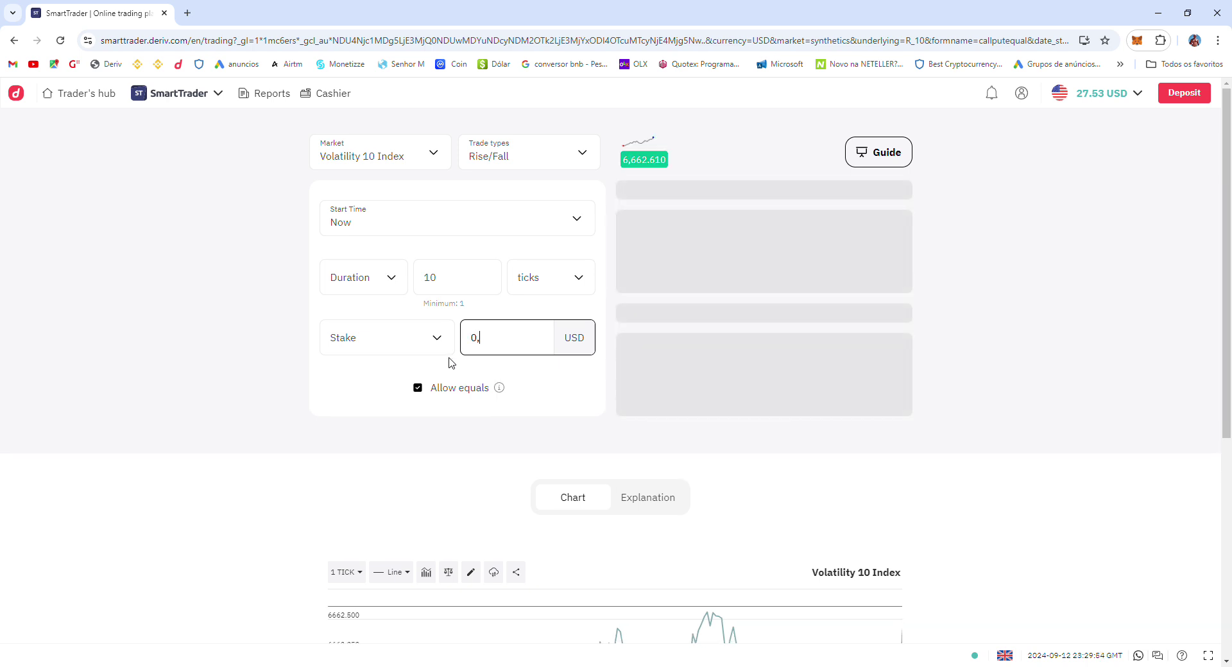
pyautogui.write('50')
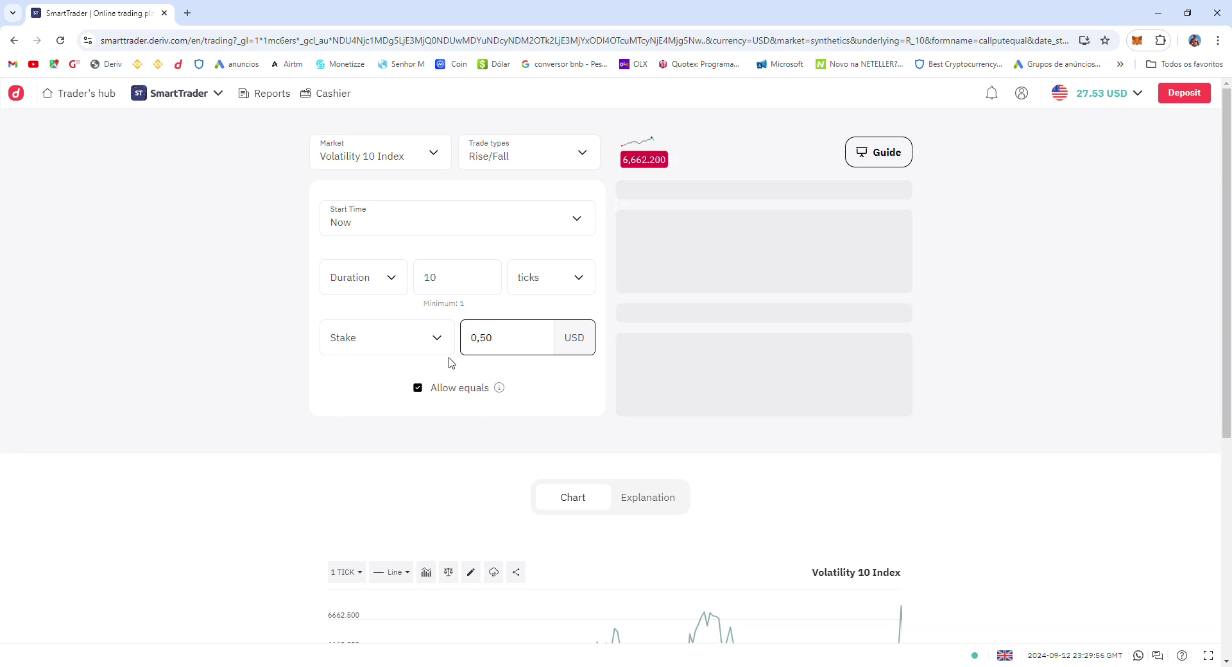
pyautogui.click(722, 377)
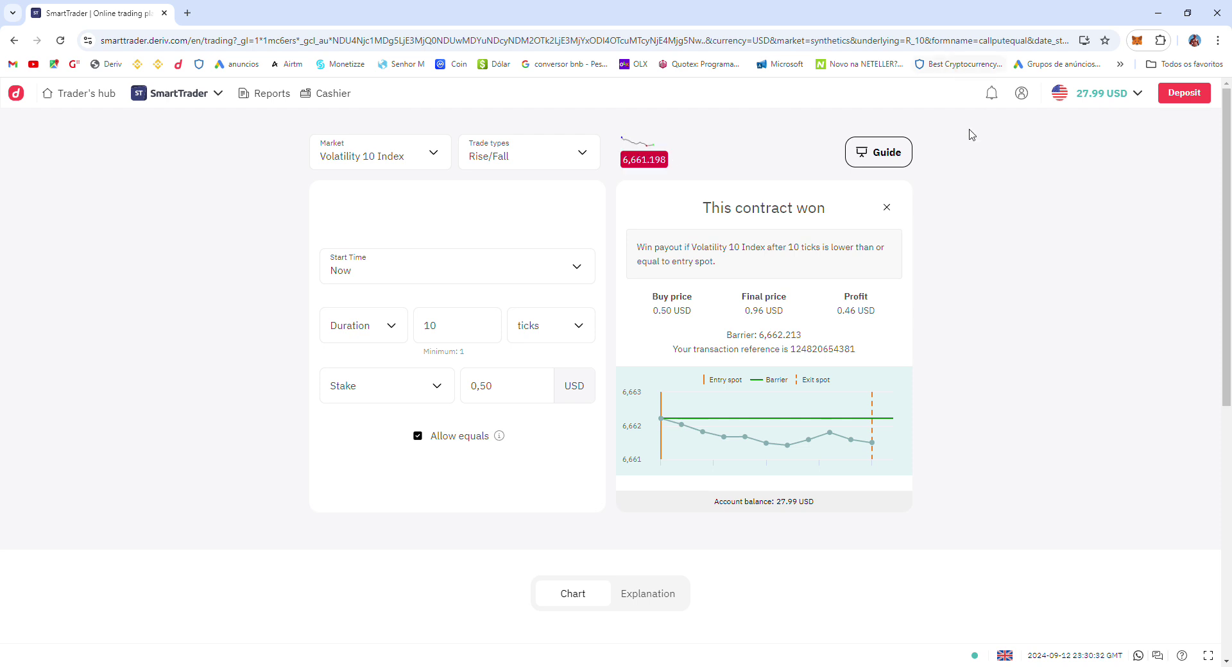
pyautogui.click(886, 207)
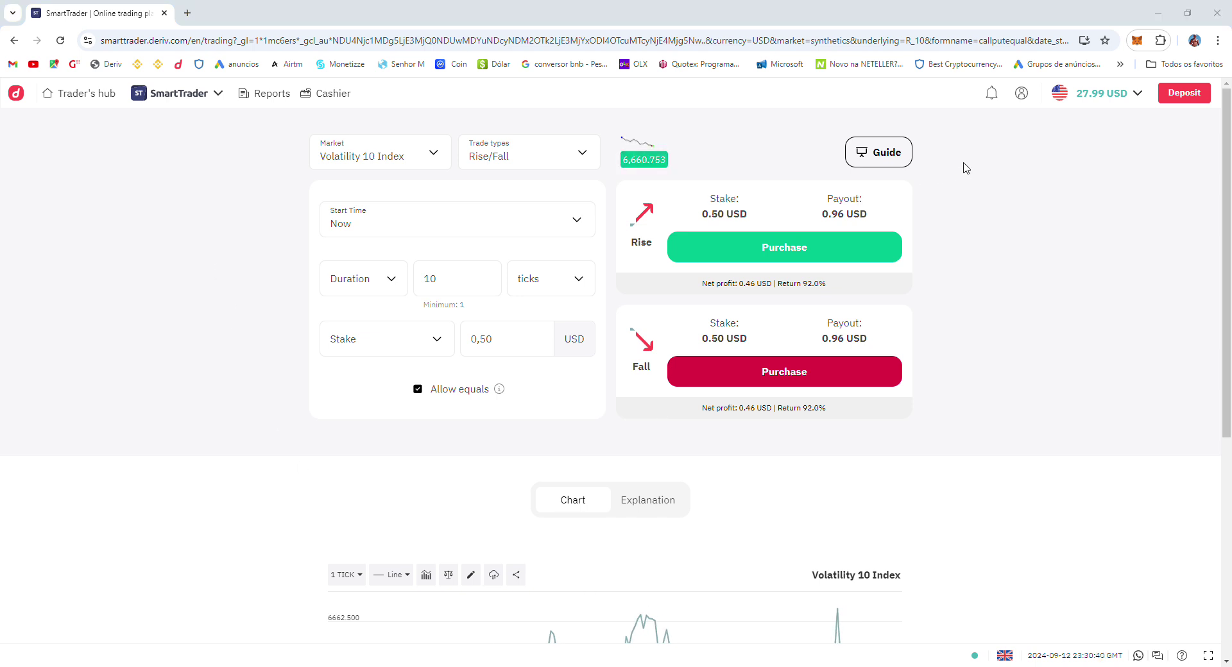
pyautogui.click(832, 380)
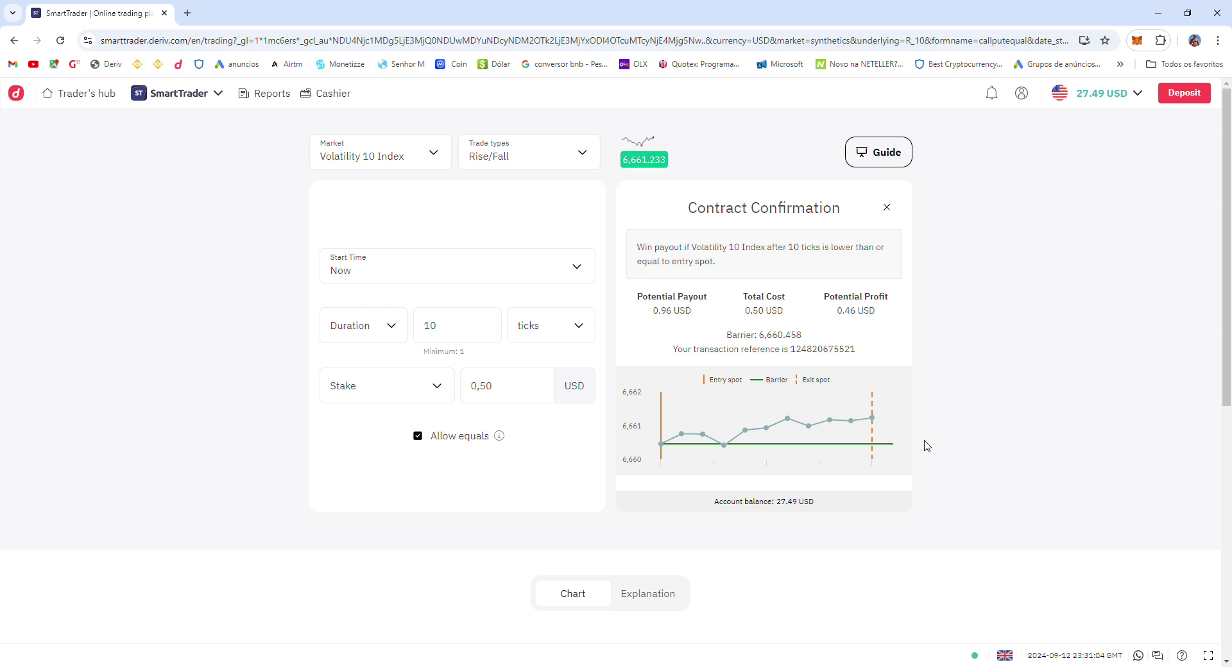
# Step: Set the stake to 0,85 USD for another 10-tick Rise/Fall contract
pyautogui.click(514, 394)
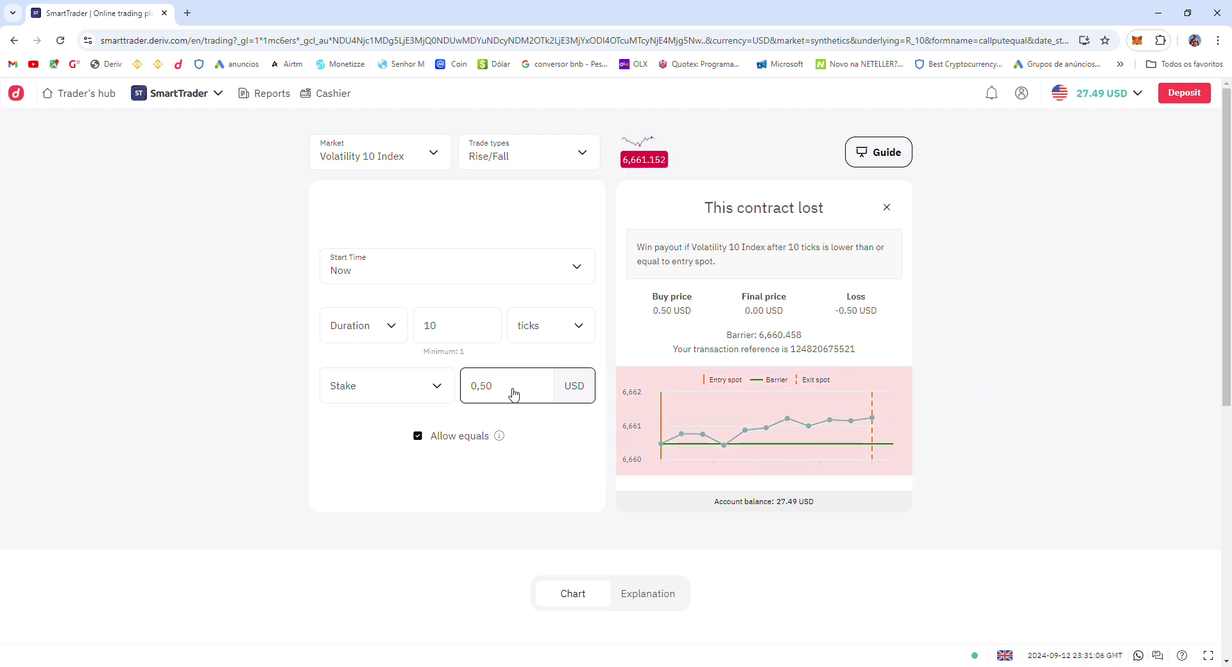
pyautogui.press('BackSpace')
pyautogui.press('BackSpace')
pyautogui.press('BackSpace')
pyautogui.press('BackSpace')
pyautogui.write('0,')
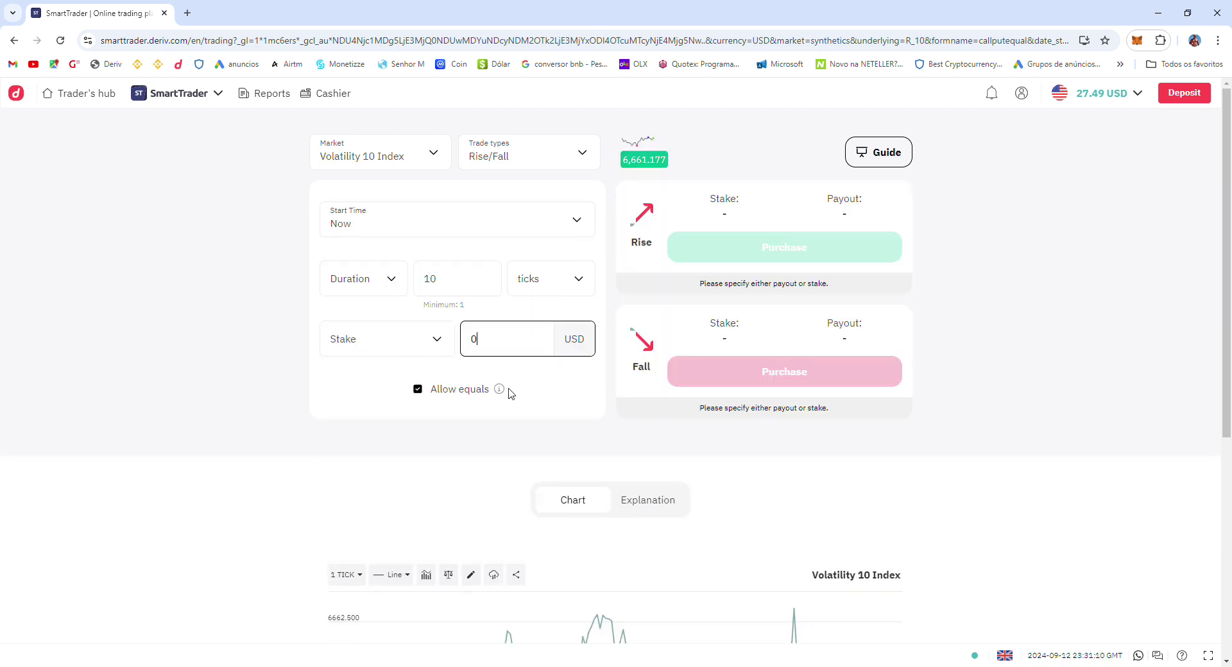
pyautogui.write('85')
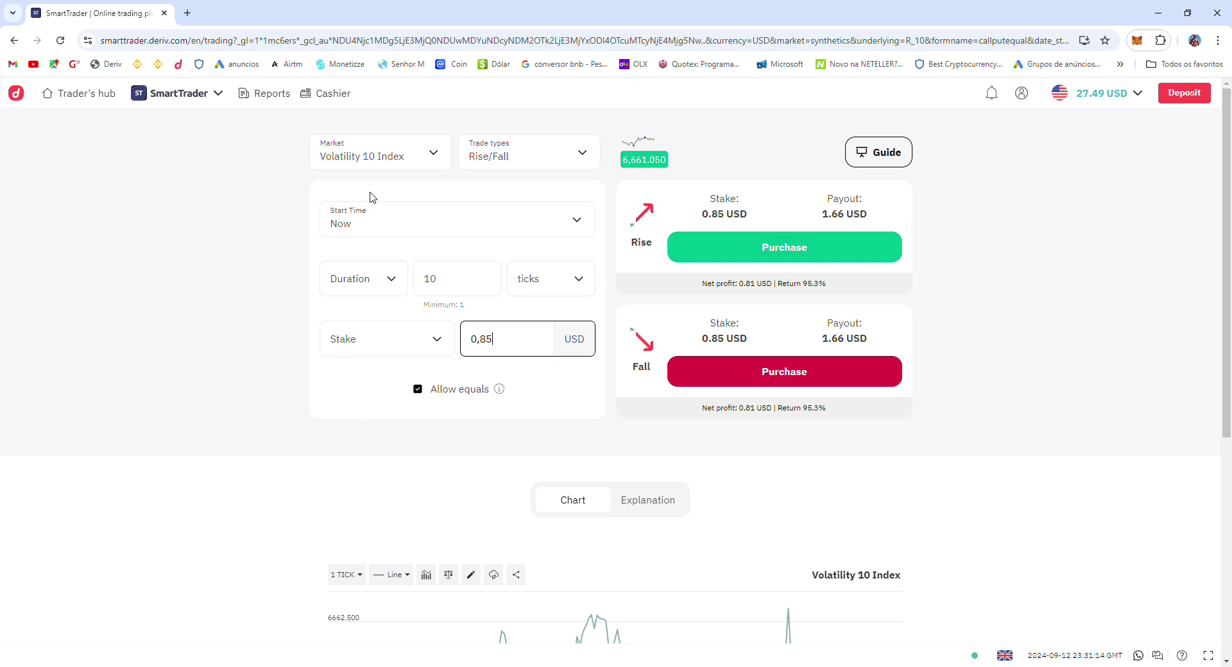
# Step: Switch the market to Volatility 25 Index and purchase a Fall contract at the 0,85 USD stake
pyautogui.click(434, 154)
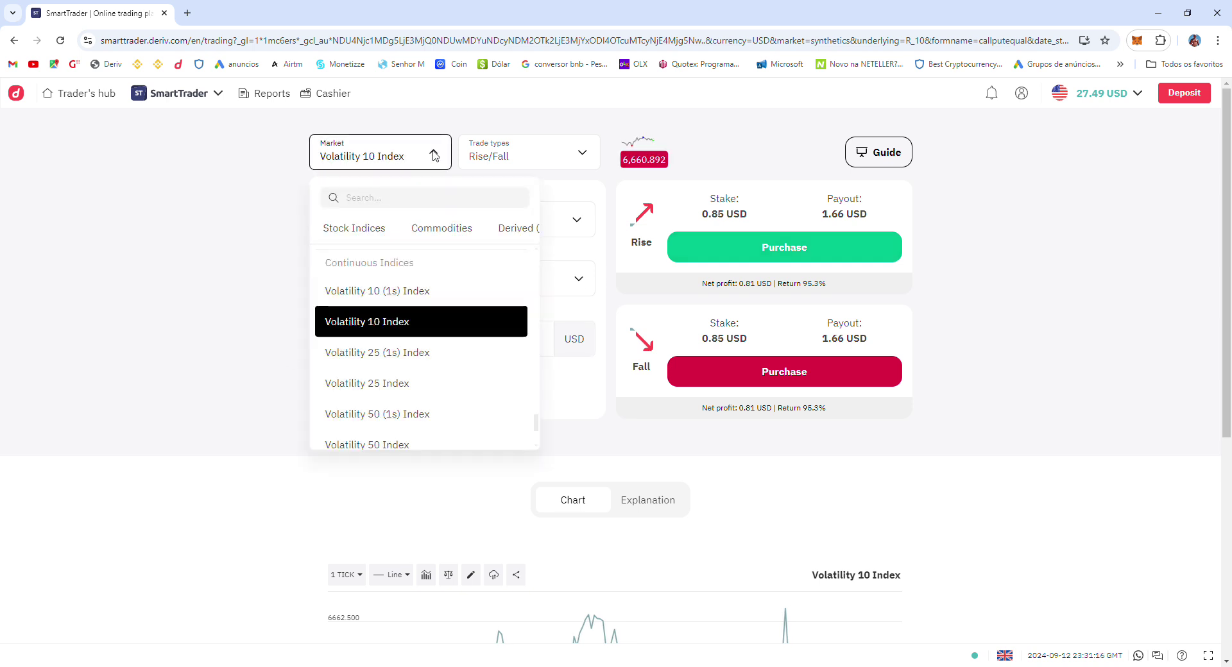
pyautogui.click(401, 385)
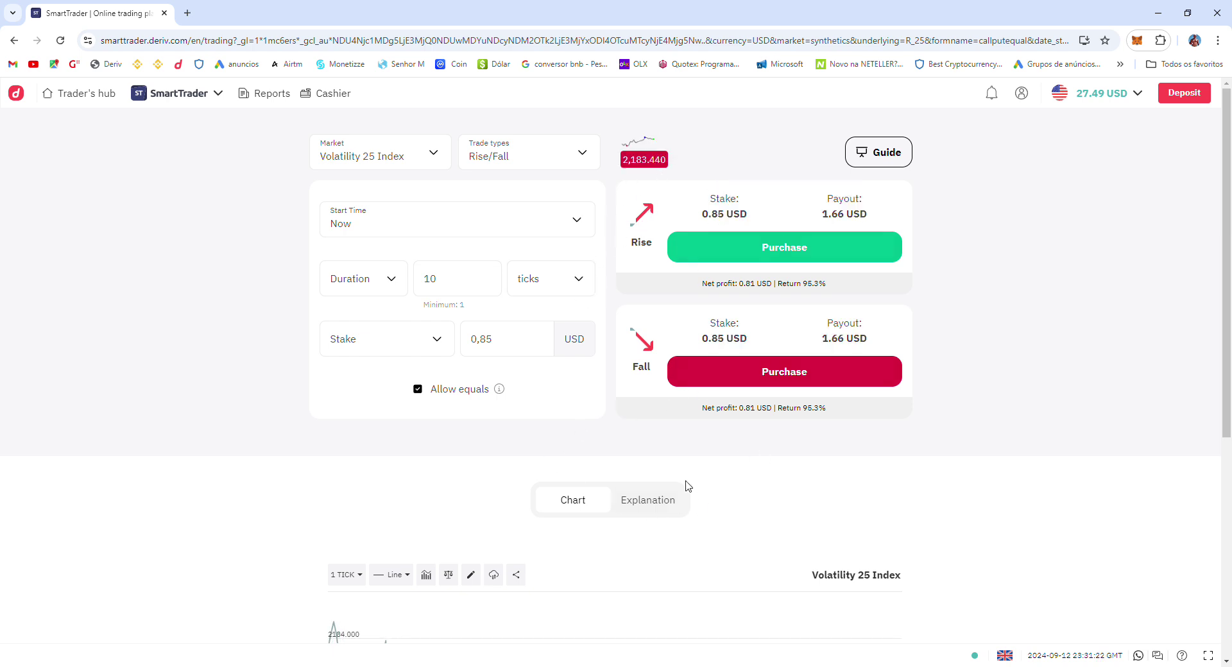
pyautogui.click(747, 379)
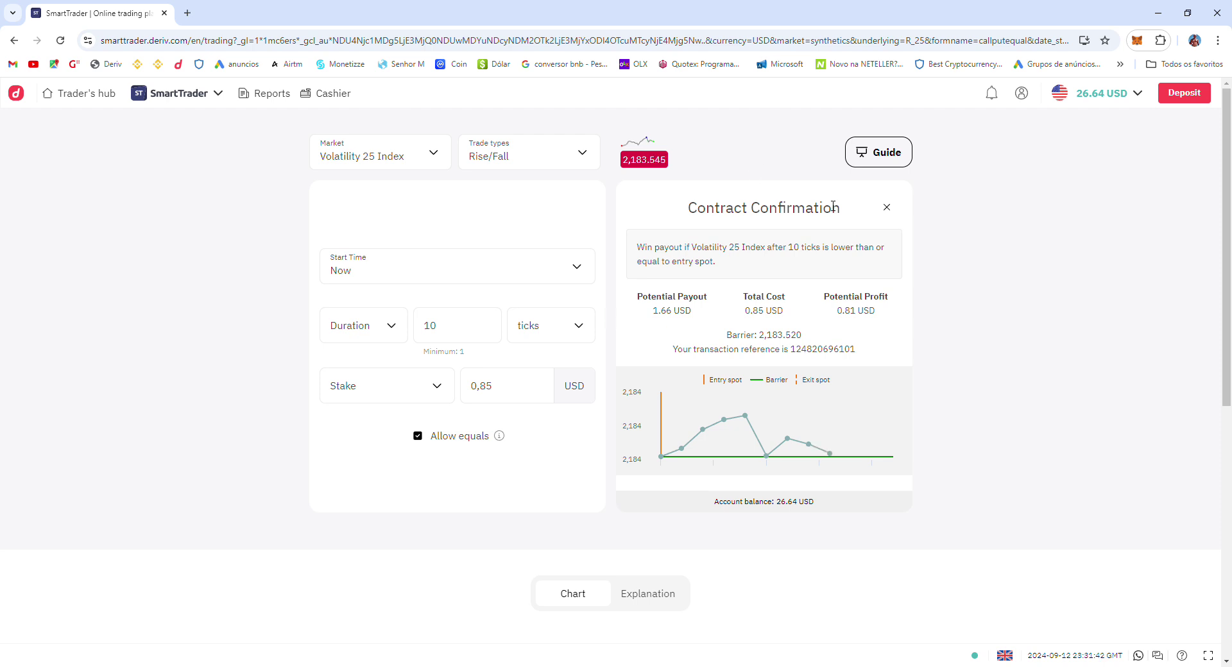
# Step: Close the finished contract, set the stake to 0,50 USD, and purchase a 10-tick Fall contract on Volatility 25 Index
pyautogui.scroll(-2, 884, 294)
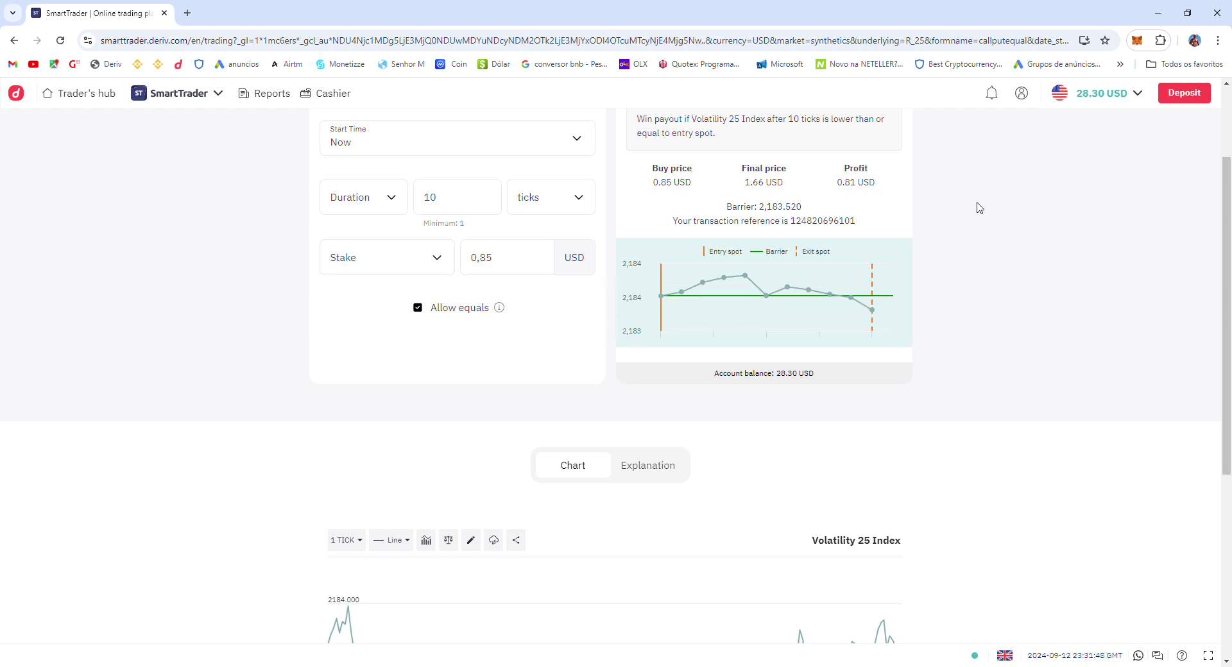
pyautogui.scroll(2, 947, 302)
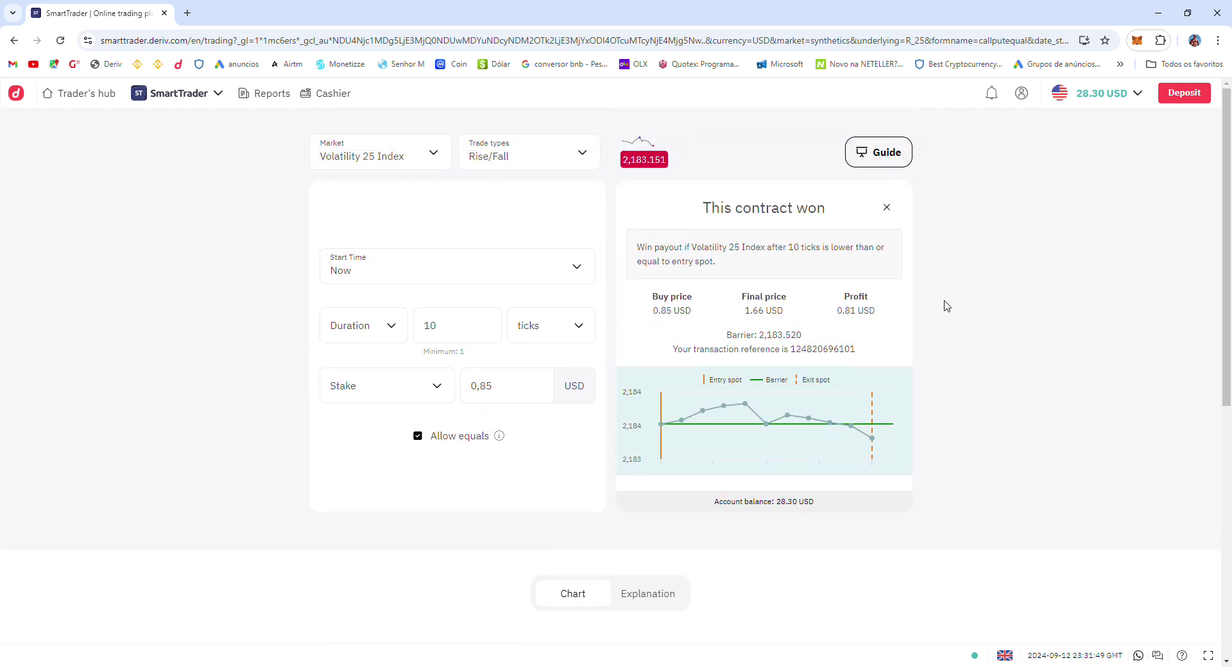
pyautogui.click(886, 208)
pyautogui.moveTo(500, 347); pyautogui.dragTo(472, 355)
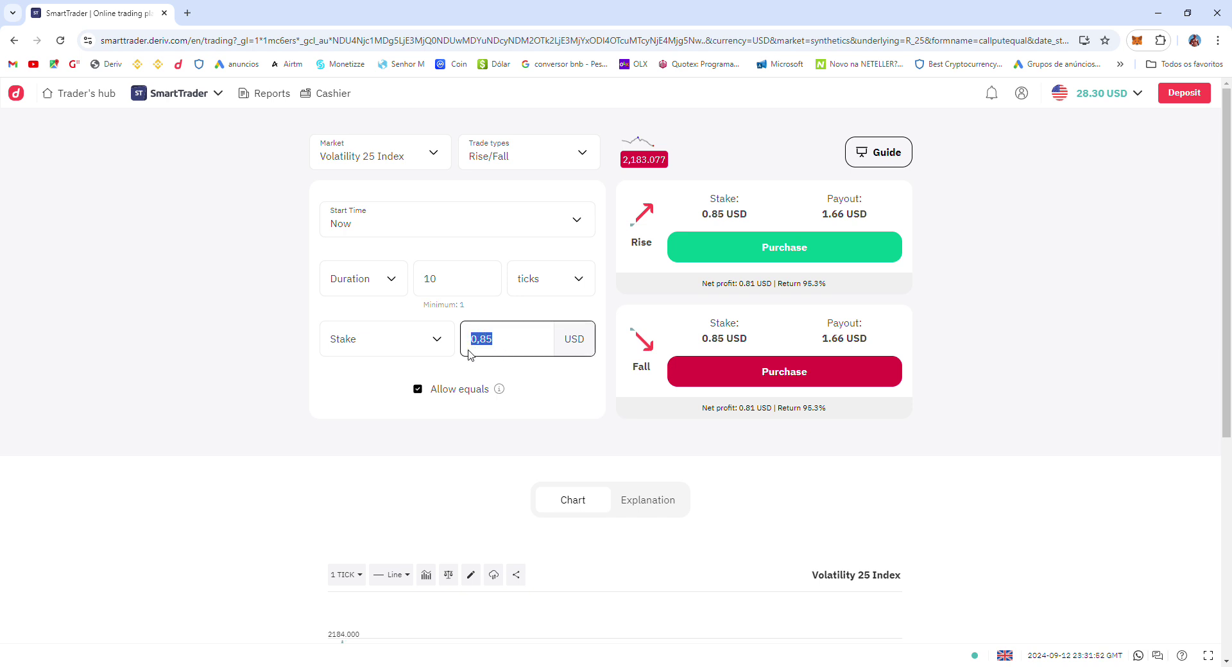
pyautogui.press('BackSpace')
pyautogui.write('0')
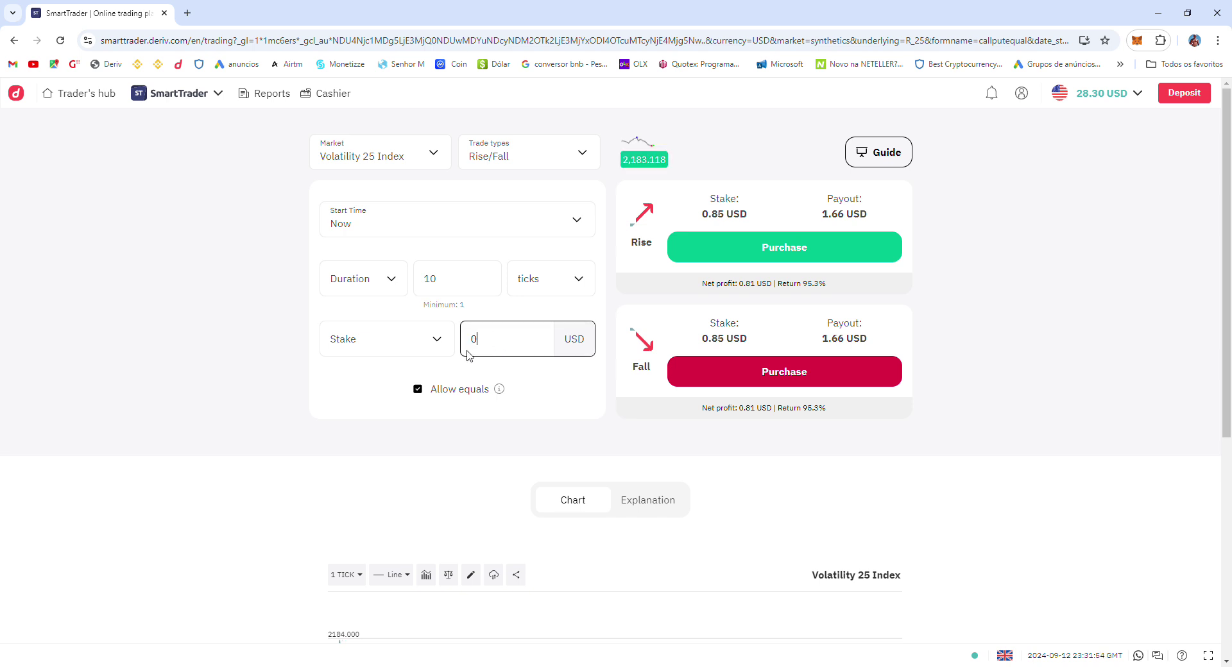
pyautogui.write(',')
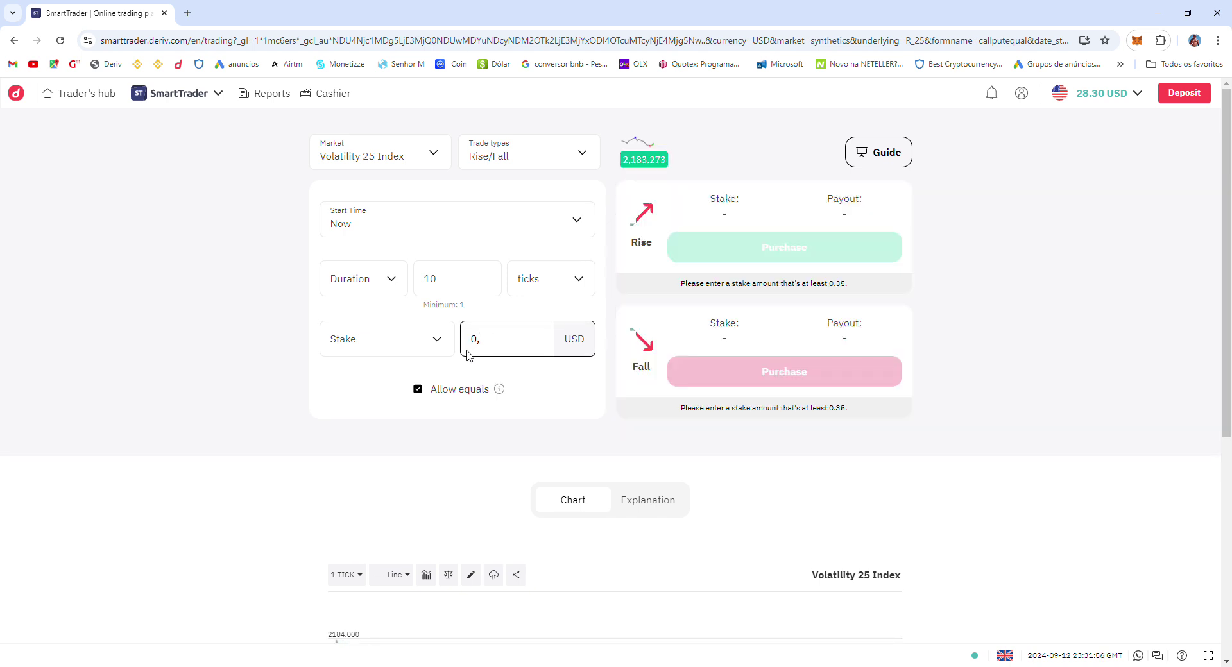
pyautogui.write('550')
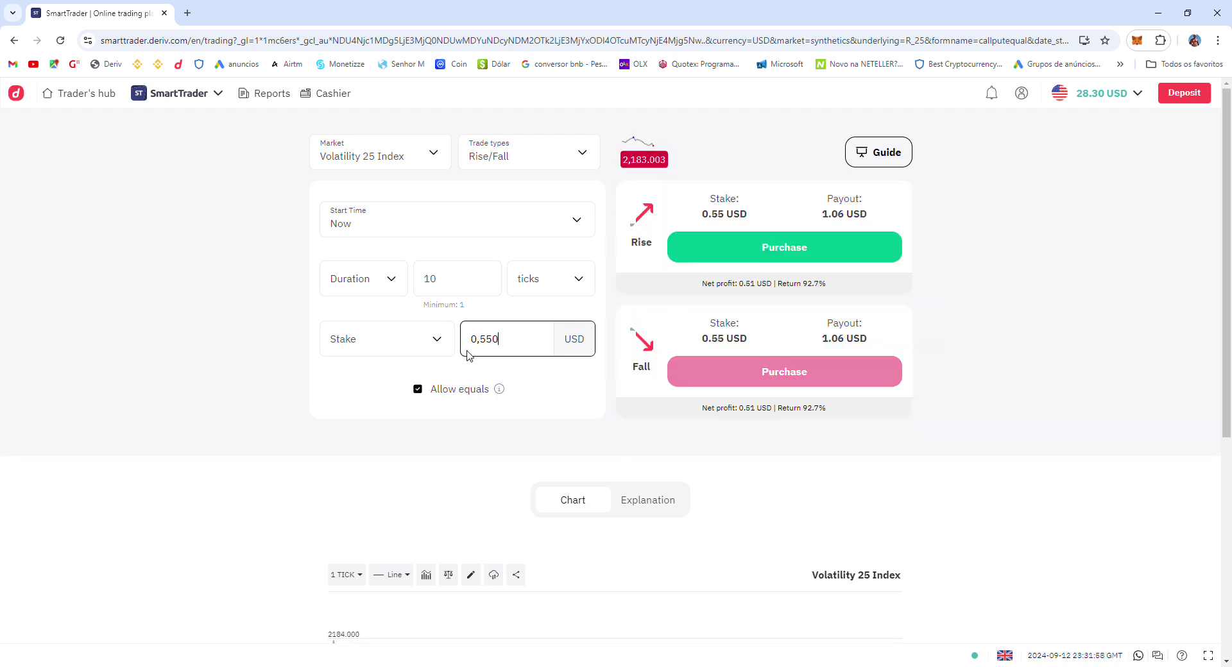
pyautogui.press('BackSpace')
pyautogui.click(823, 380)
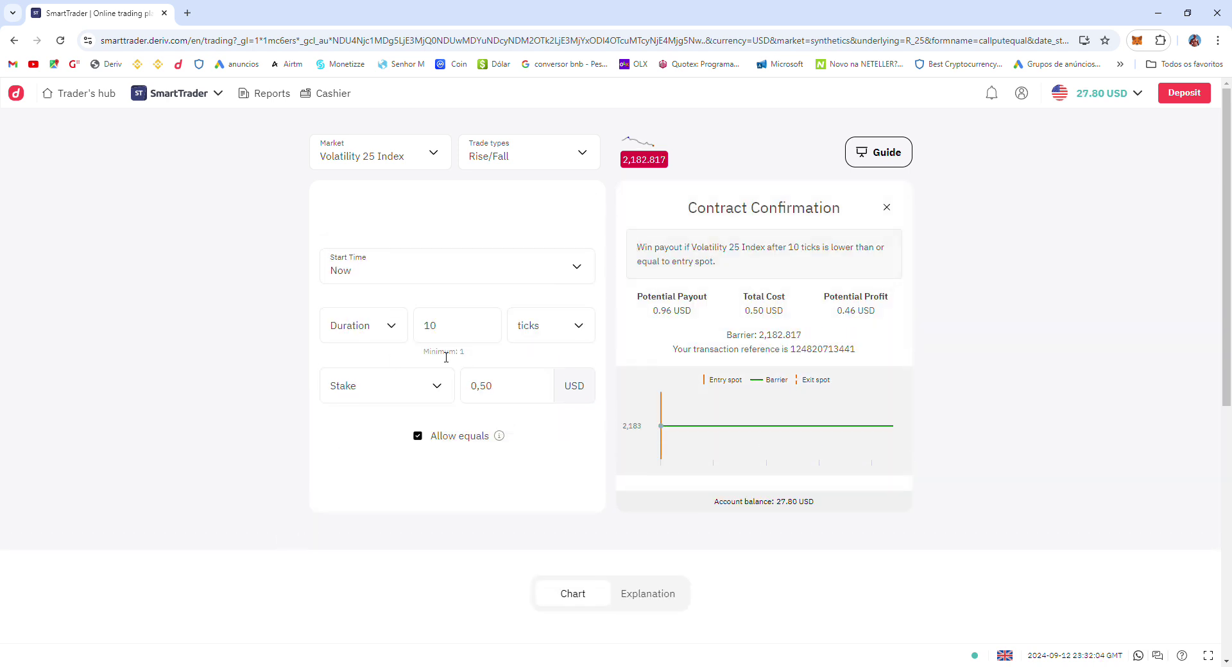
# Step: Show the trade type's explanation below the contract, and purchase another 10-tick Fall contract at the 0,50 USD stake
pyautogui.scroll(-3, 446, 358)
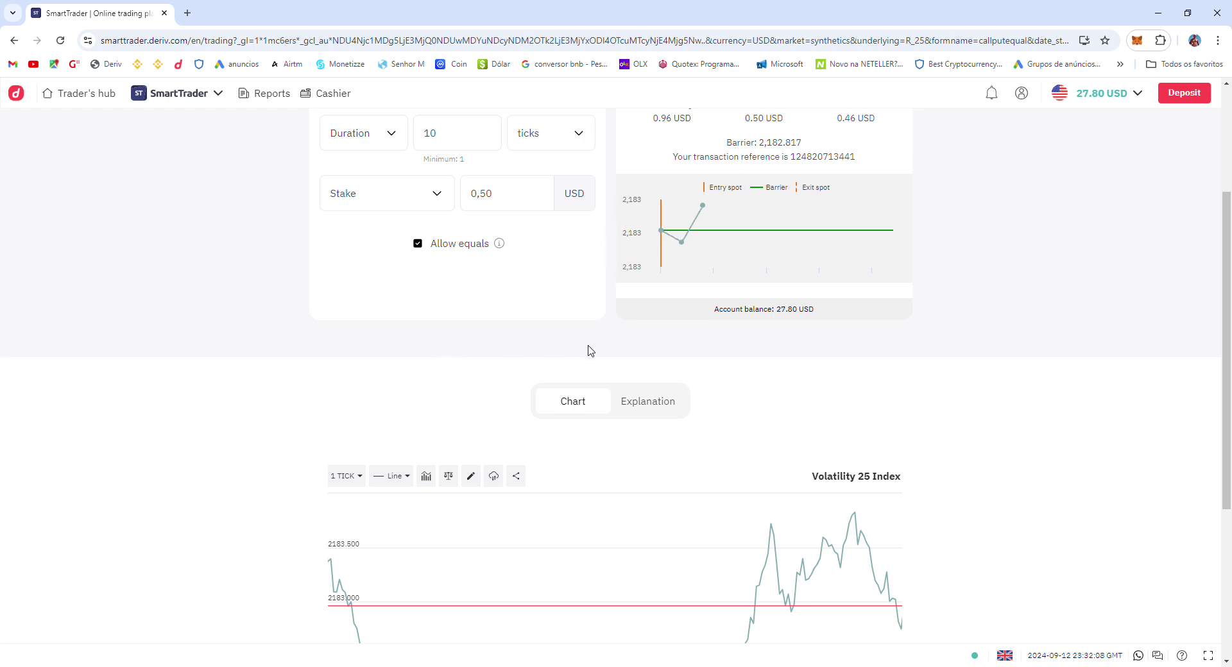
pyautogui.click(655, 403)
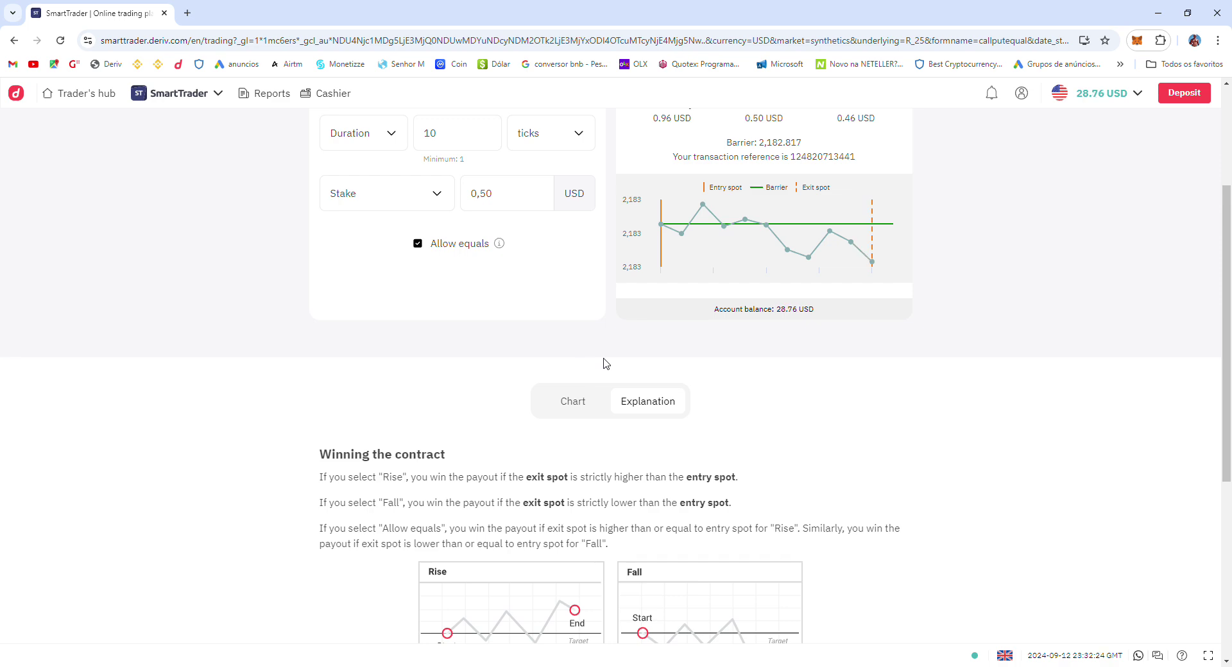
pyautogui.scroll(3, 979, 344)
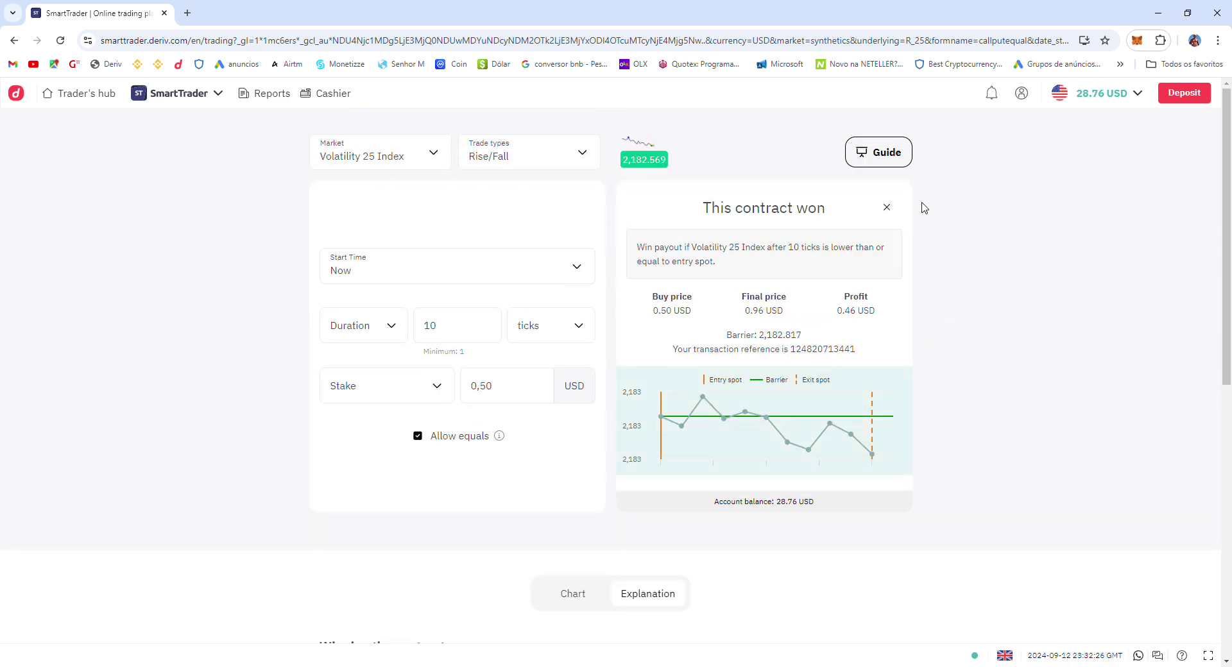
pyautogui.click(886, 208)
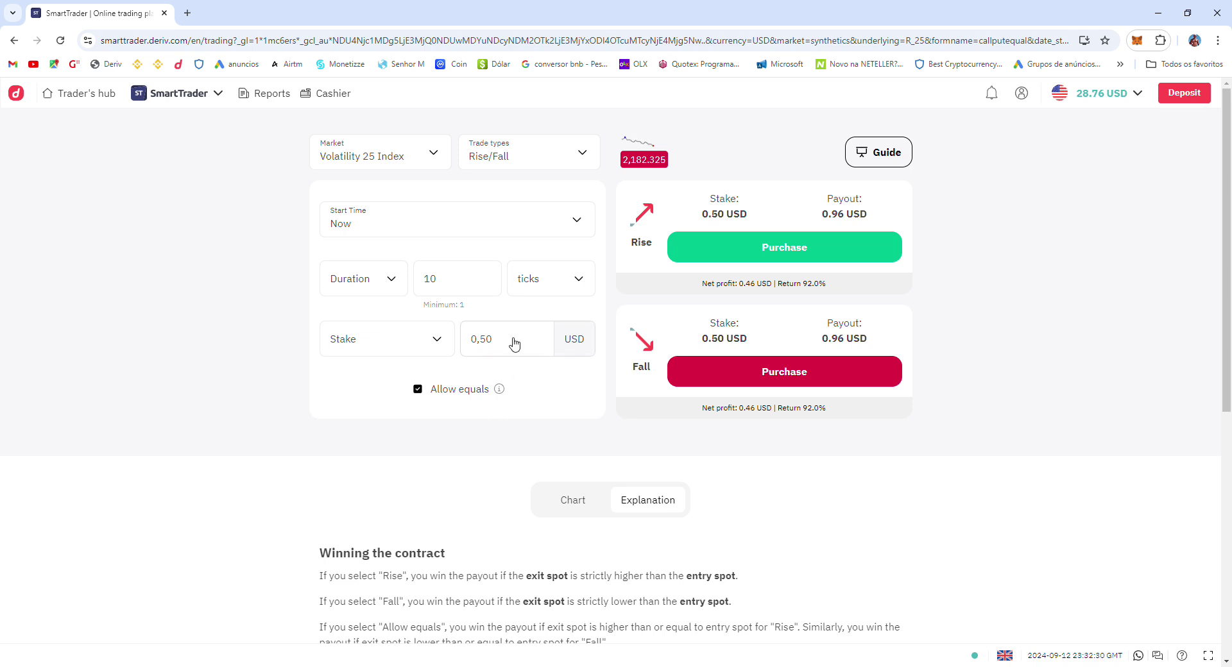
pyautogui.click(699, 378)
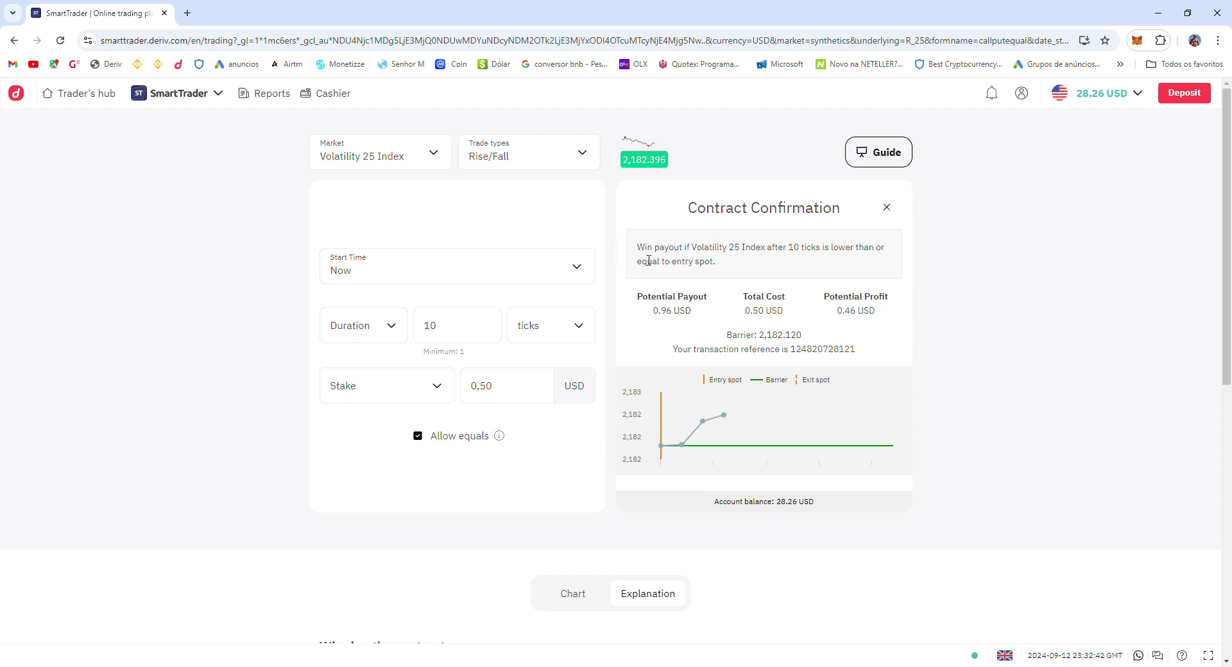
# Step: Set the stake to 0,90 USD and purchase two 10-tick Fall contracts one after the other
pyautogui.moveTo(786, 426)
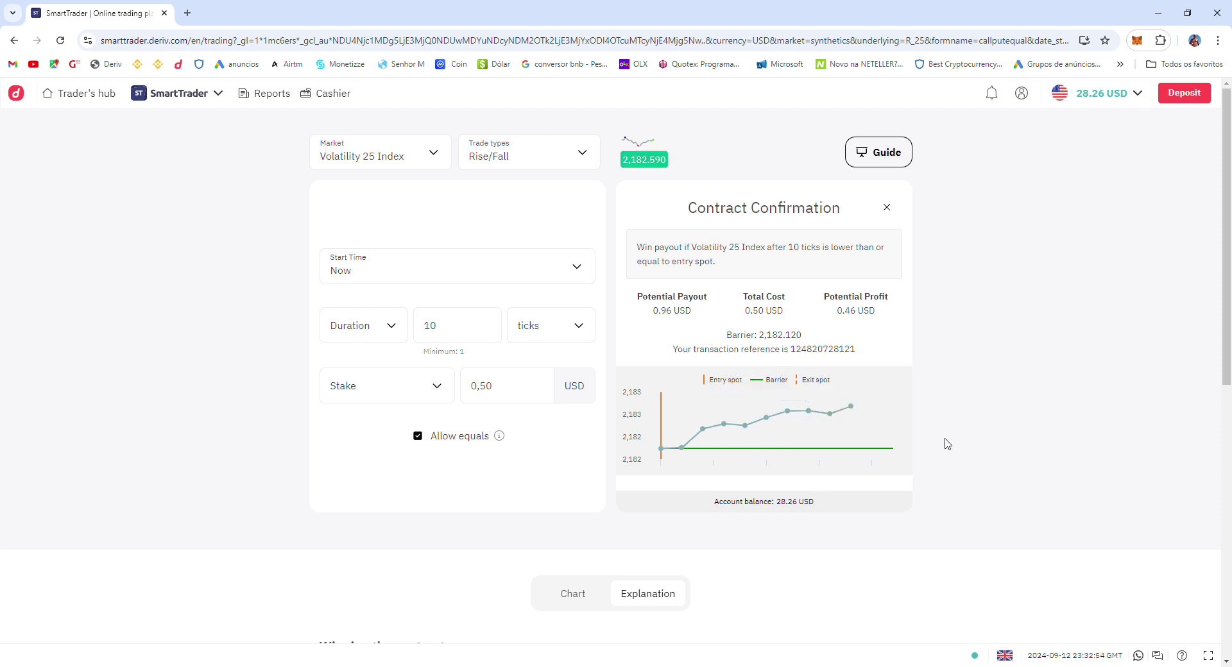
pyautogui.moveTo(509, 388); pyautogui.dragTo(449, 394)
pyautogui.press('BackSpace')
pyautogui.write('0')
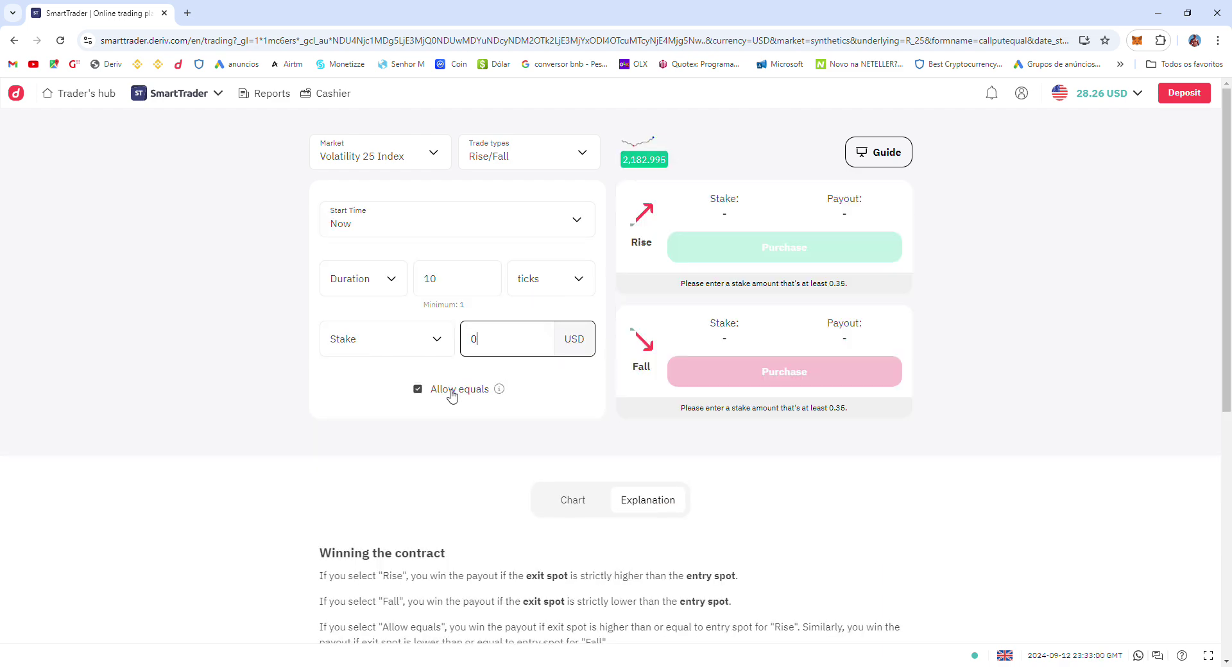
pyautogui.write(',85')
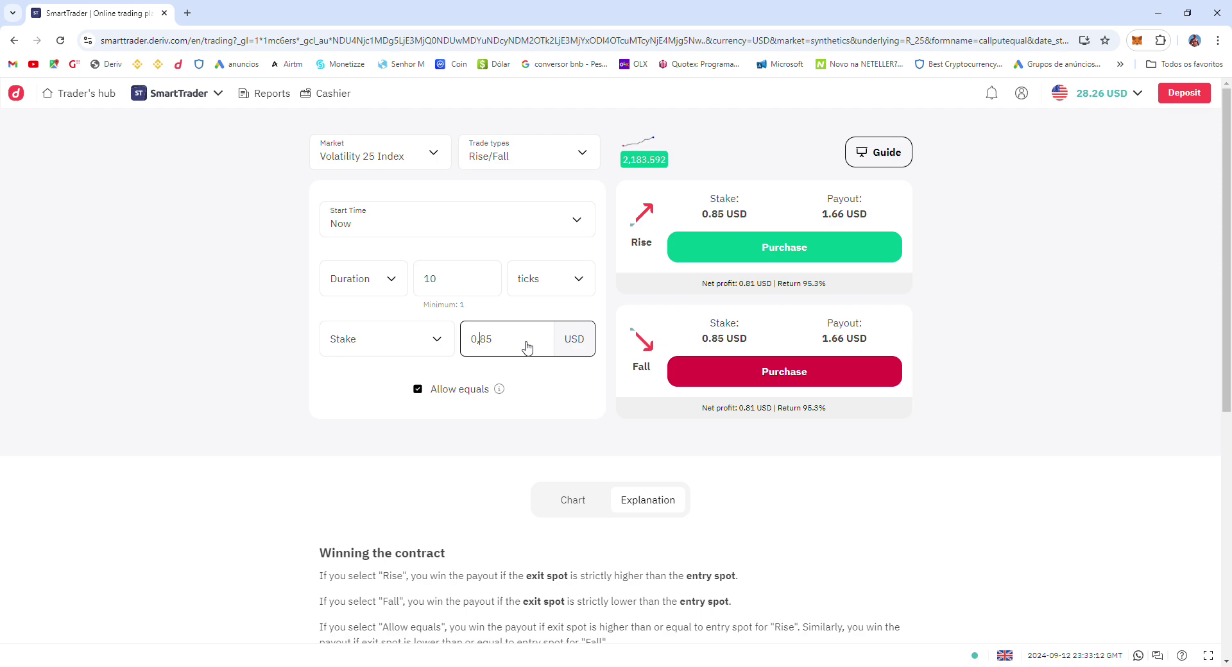
pyautogui.press('Delete')
pyautogui.press('Delete')
pyautogui.write(',90')
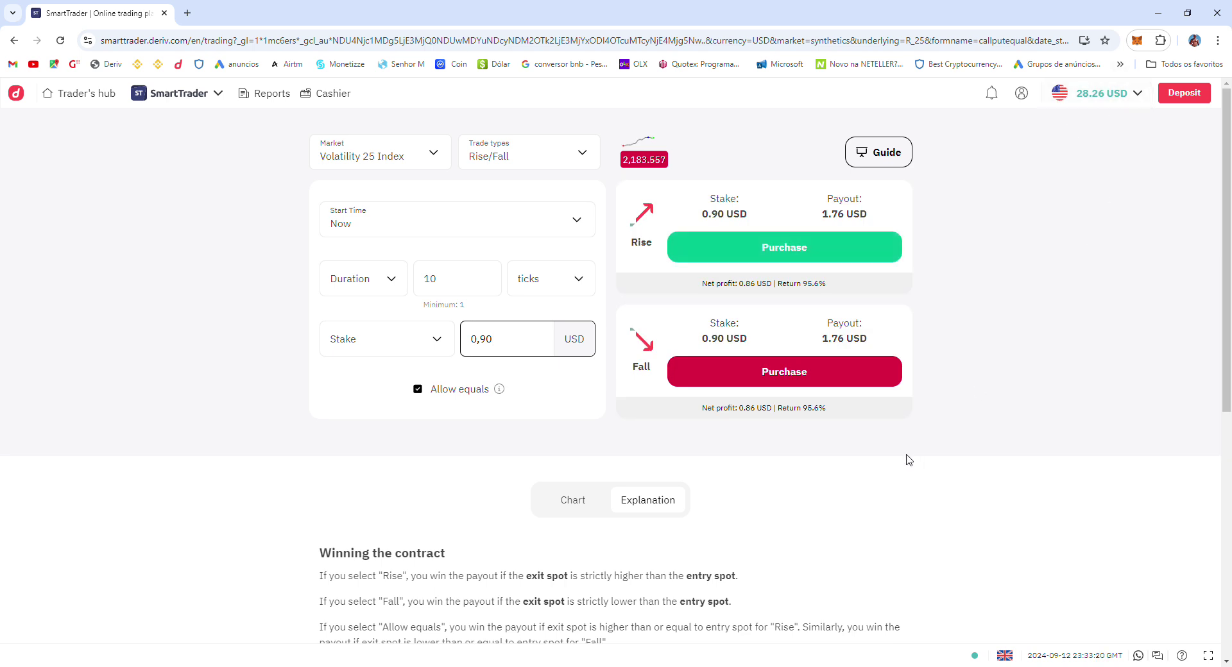
pyautogui.click(760, 376)
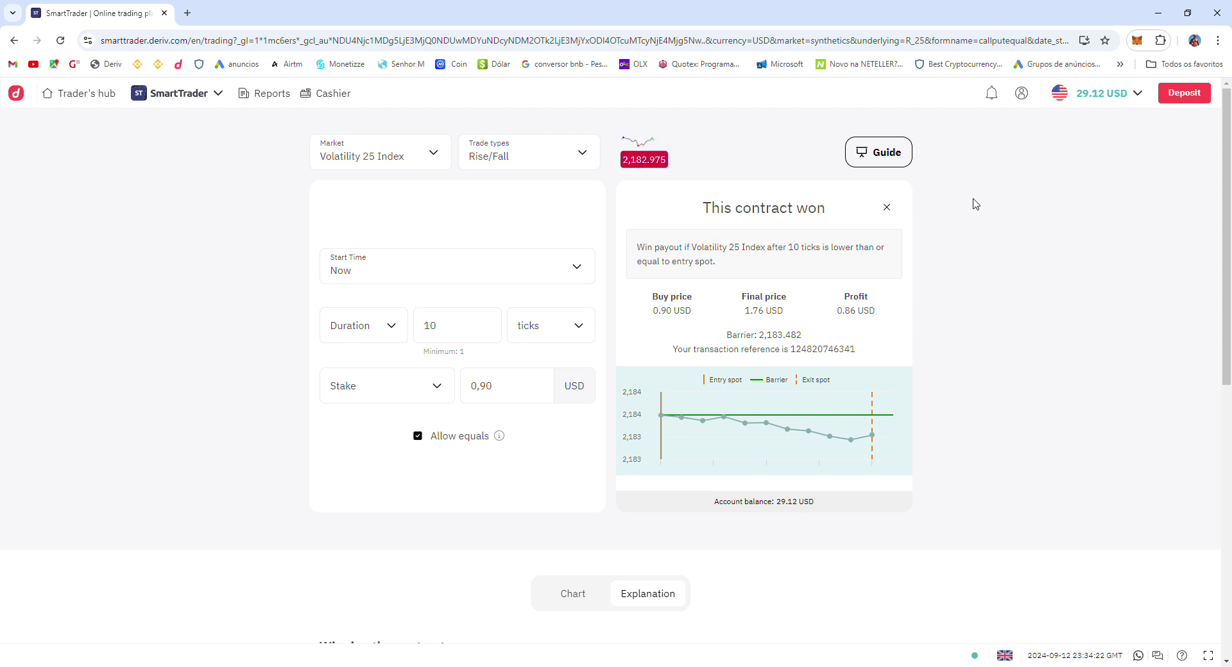
pyautogui.click(887, 208)
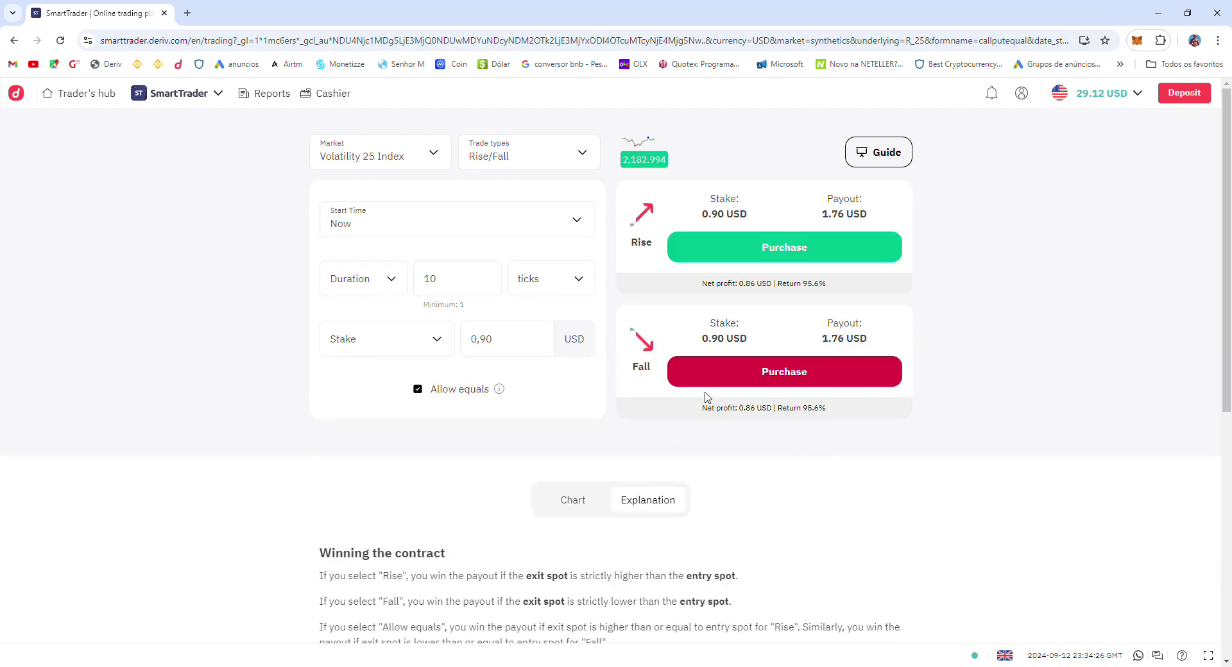
pyautogui.click(778, 381)
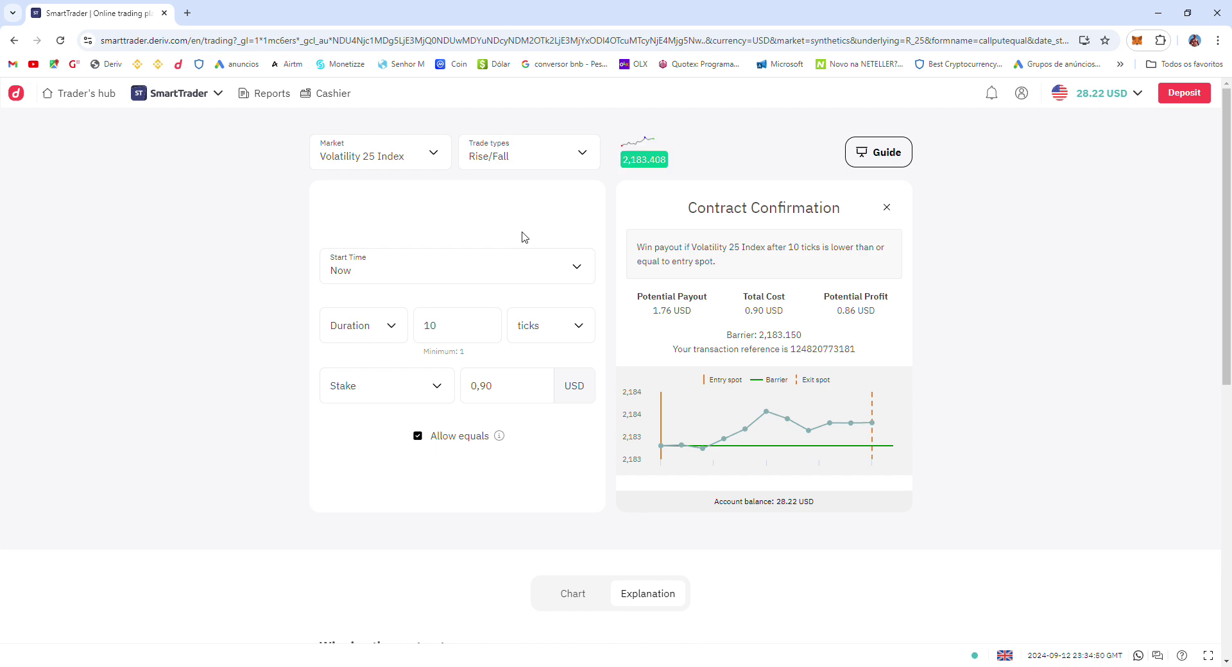
# Step: Set the stake to 1,20 USD and purchase a 10-tick Fall contract
pyautogui.moveTo(510, 389); pyautogui.dragTo(465, 401)
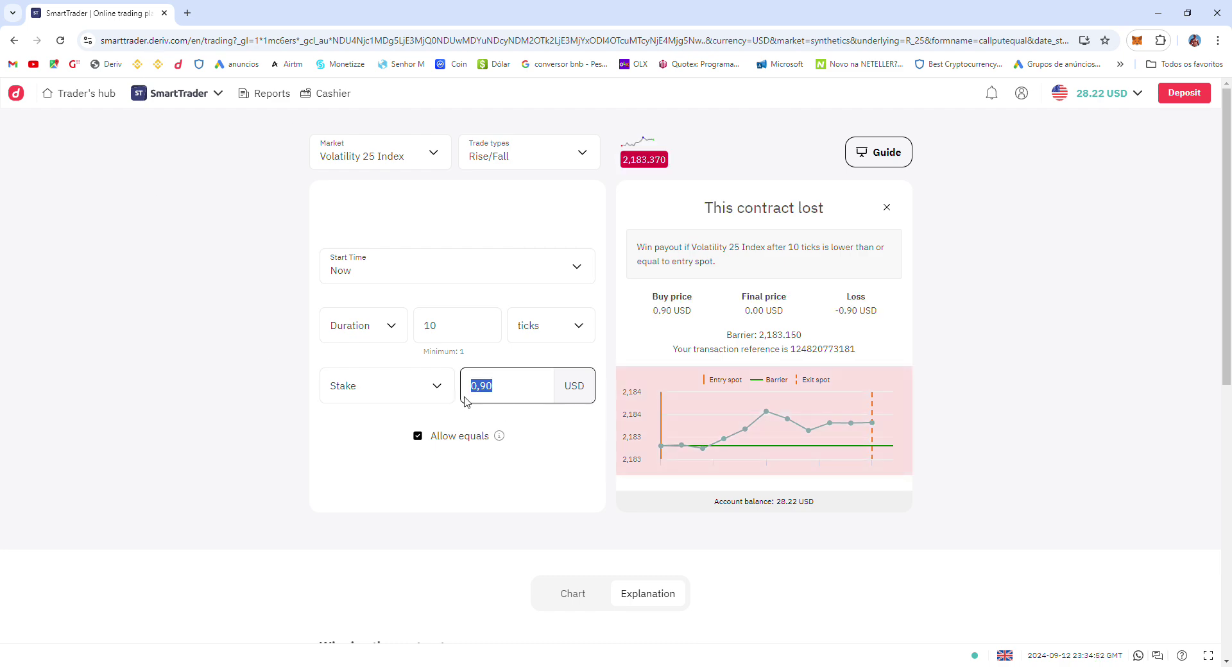
pyautogui.press('BackSpace')
pyautogui.write('1,10')
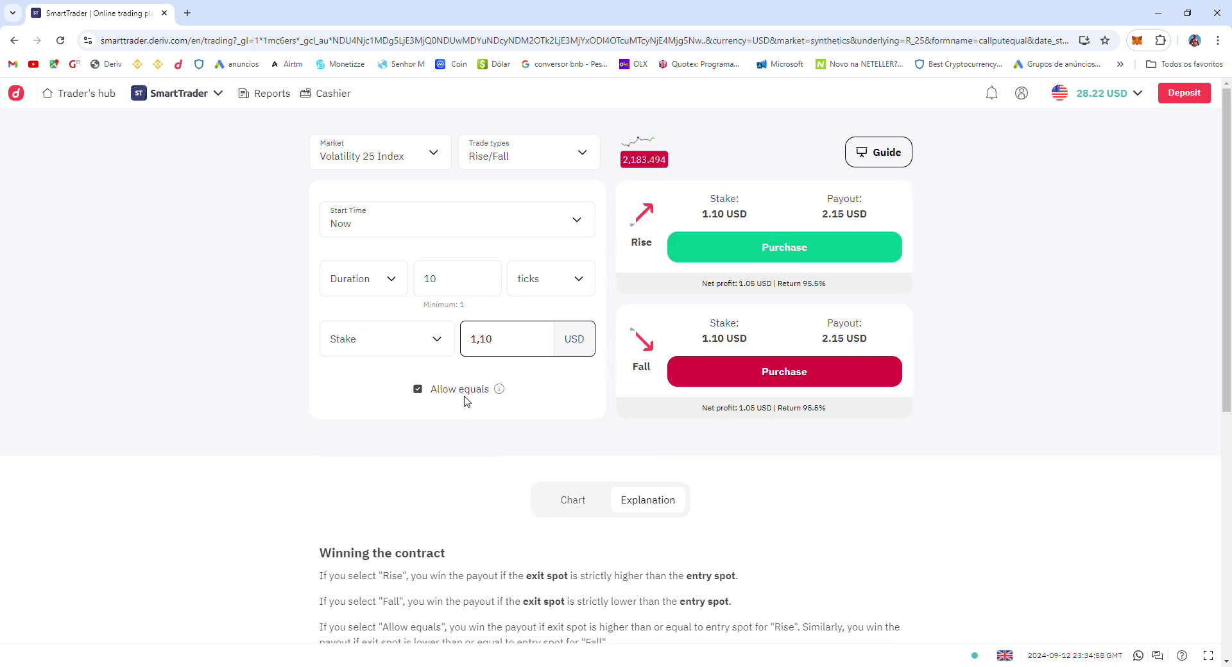
pyautogui.press('Delete')
pyautogui.press('Delete')
pyautogui.press('Delete')
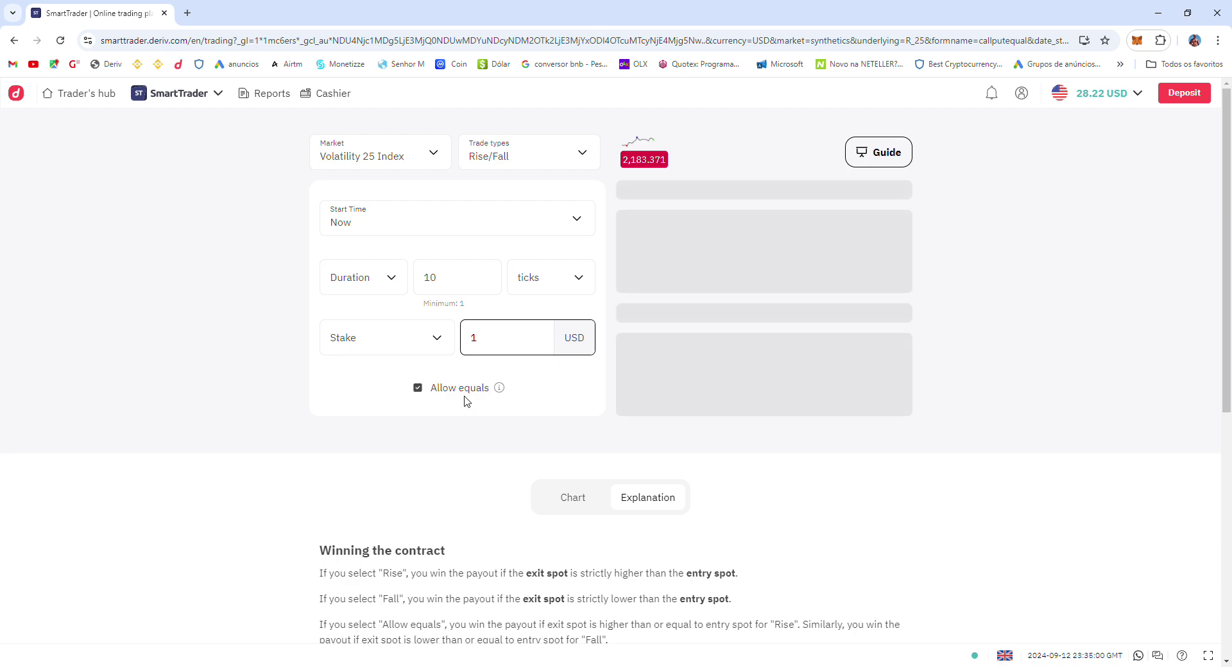
pyautogui.write(',20')
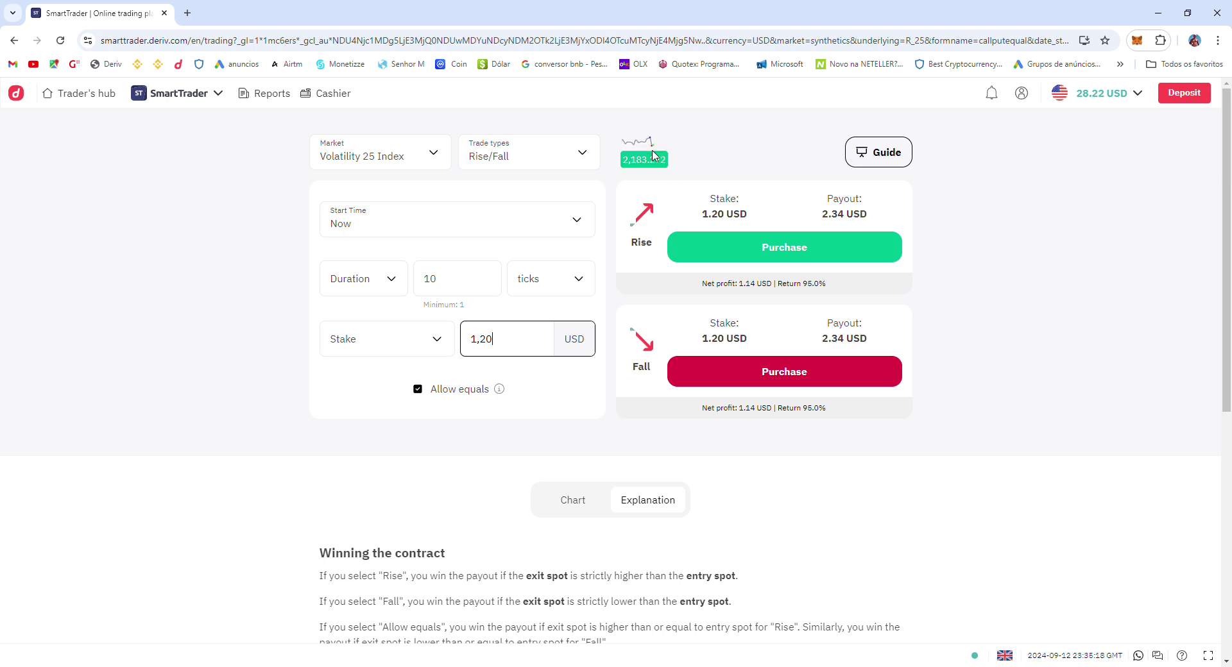
pyautogui.click(801, 379)
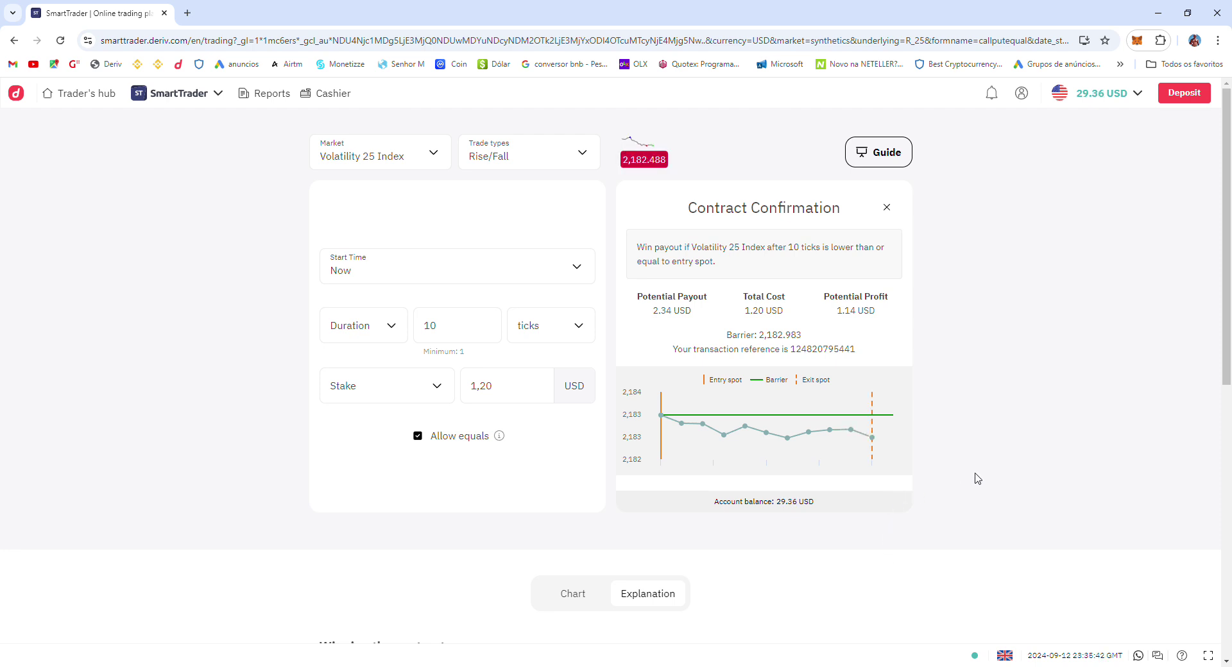
# Step: Close the contract confirmation, set the stake to 0,50 USD, and purchase a 10-tick Fall contract
pyautogui.click(889, 208)
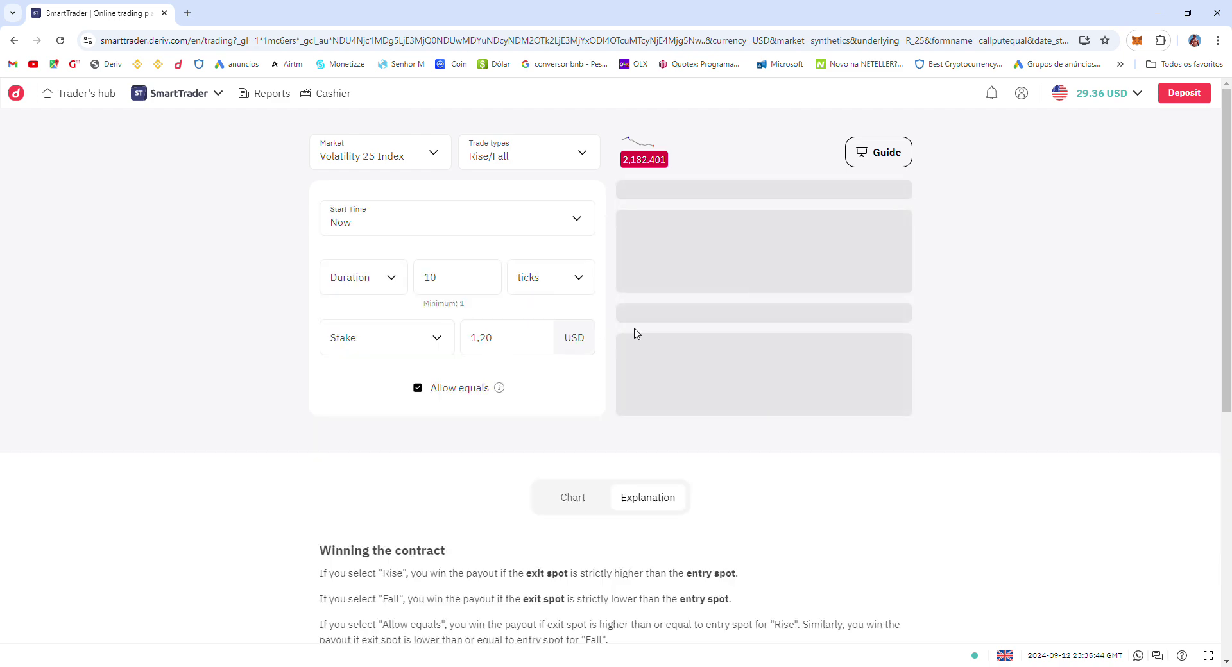
pyautogui.click(470, 353)
pyautogui.press('BackSpace')
pyautogui.write('0')
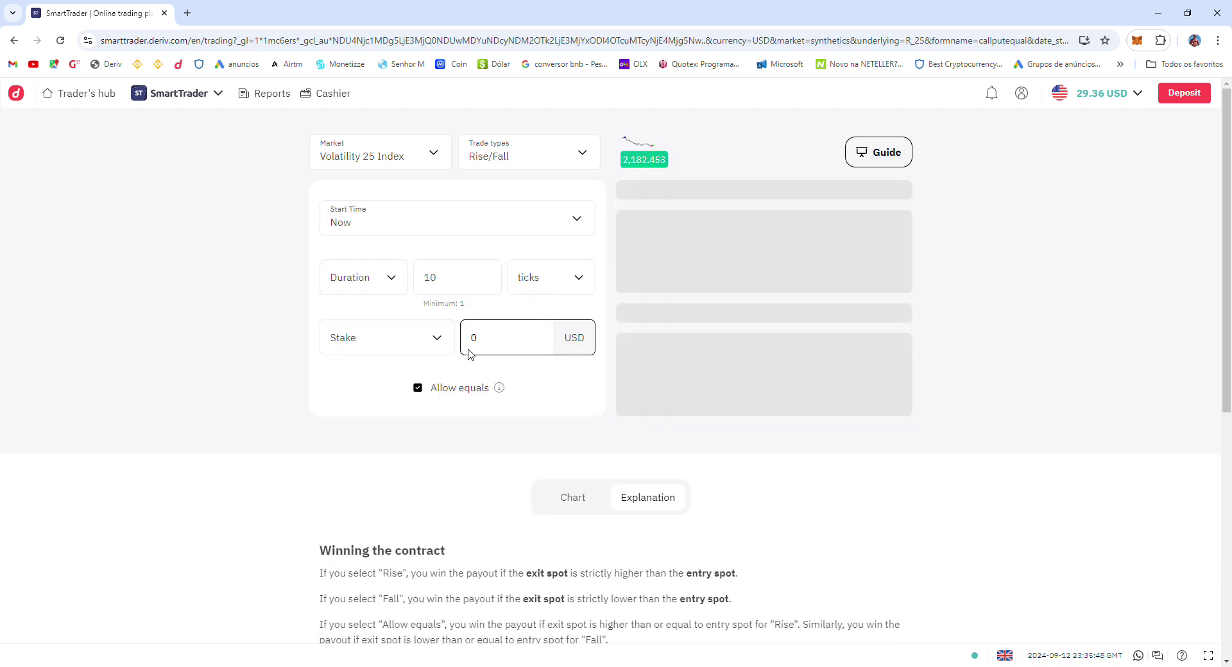
pyautogui.write(',50')
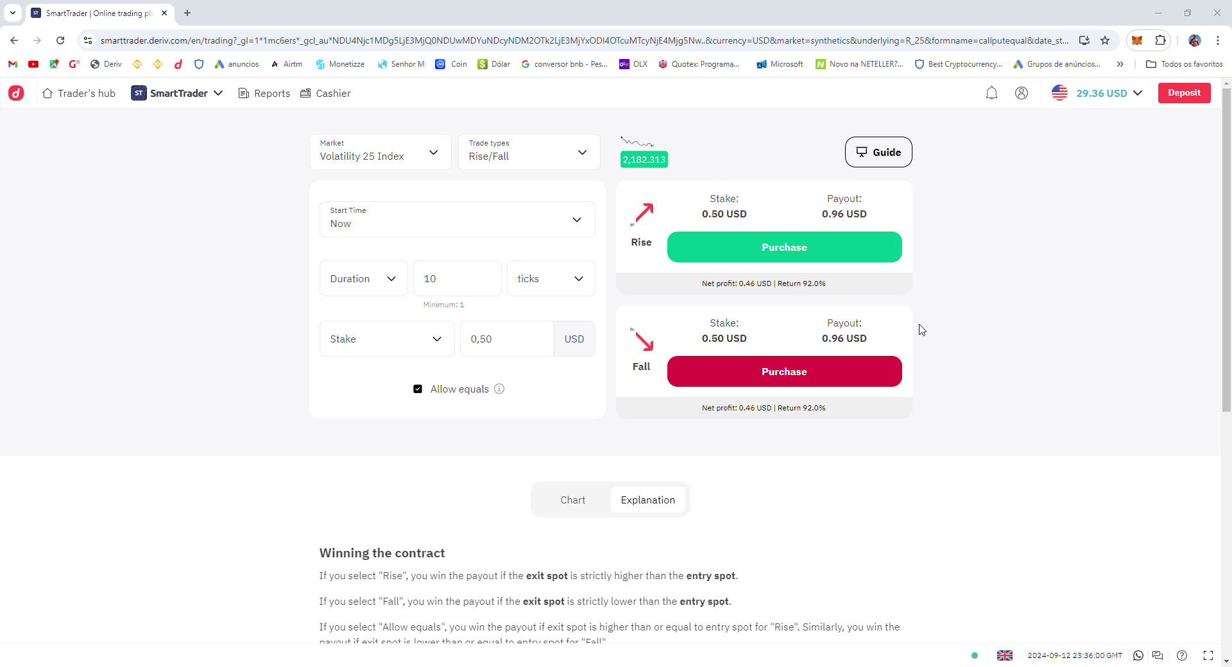
pyautogui.click(791, 382)
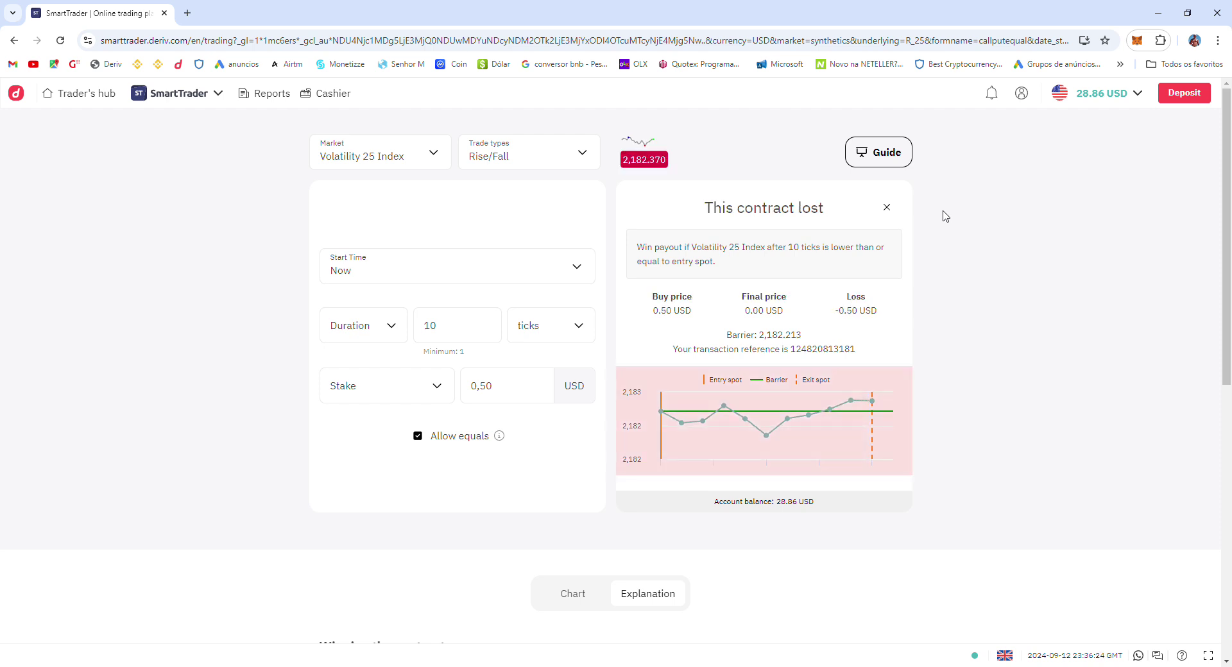
# Step: Set the stake to 1 USD and purchase a 10-tick Rise contract followed by a Fall contract
pyautogui.click(493, 389)
pyautogui.press('Right')
pyautogui.press('BackSpace')
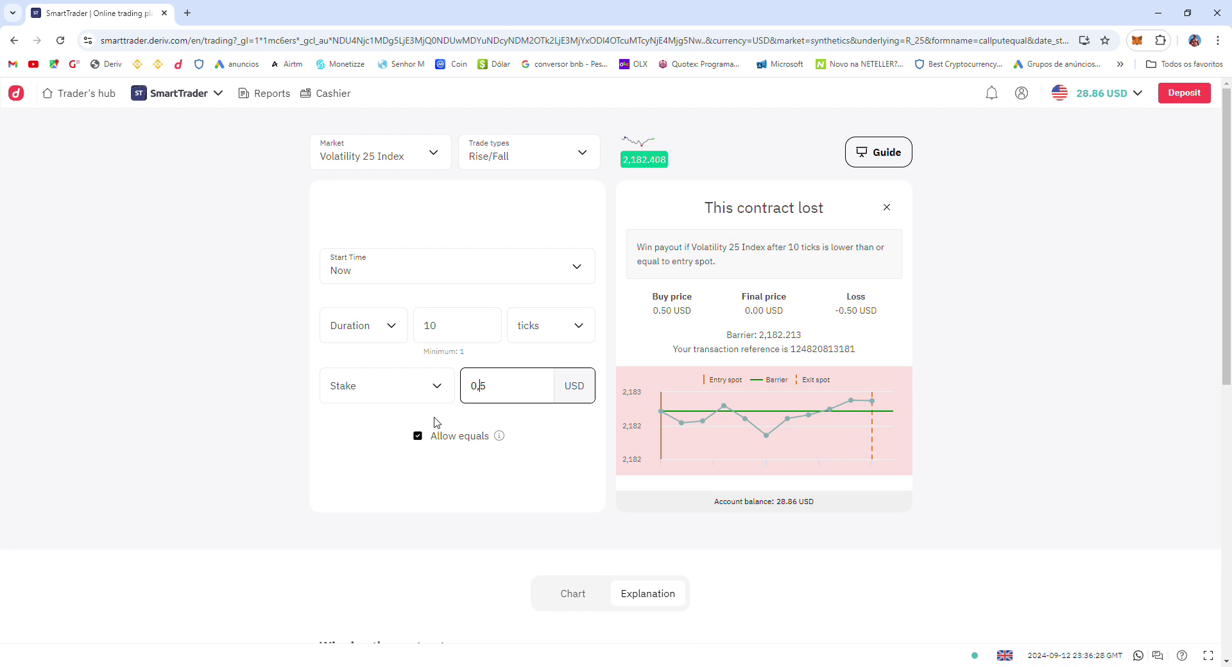
pyautogui.press('BackSpace')
pyautogui.press('BackSpace')
pyautogui.press('BackSpace')
pyautogui.write('1')
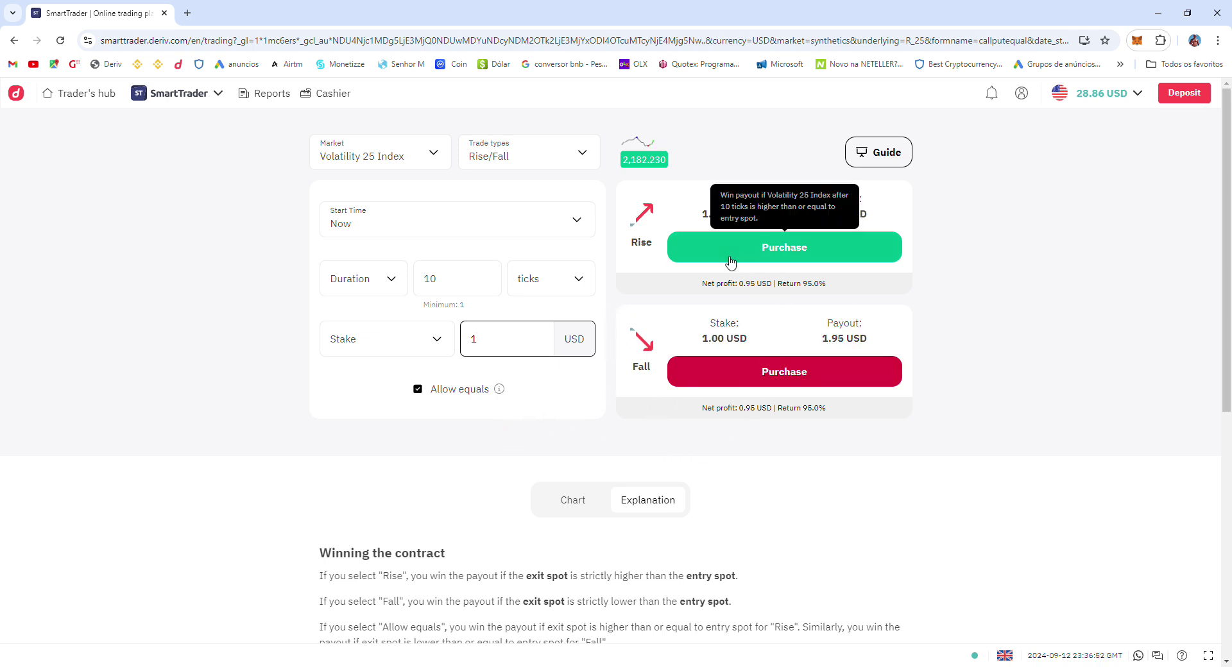
pyautogui.click(803, 256)
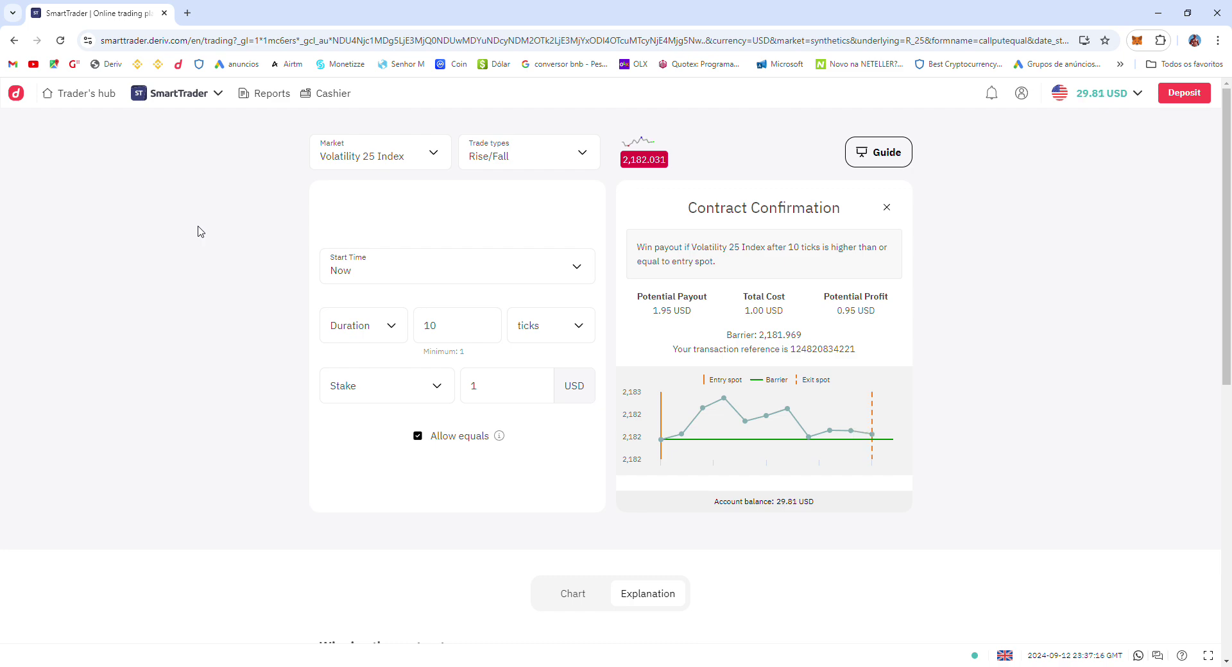
pyautogui.click(888, 211)
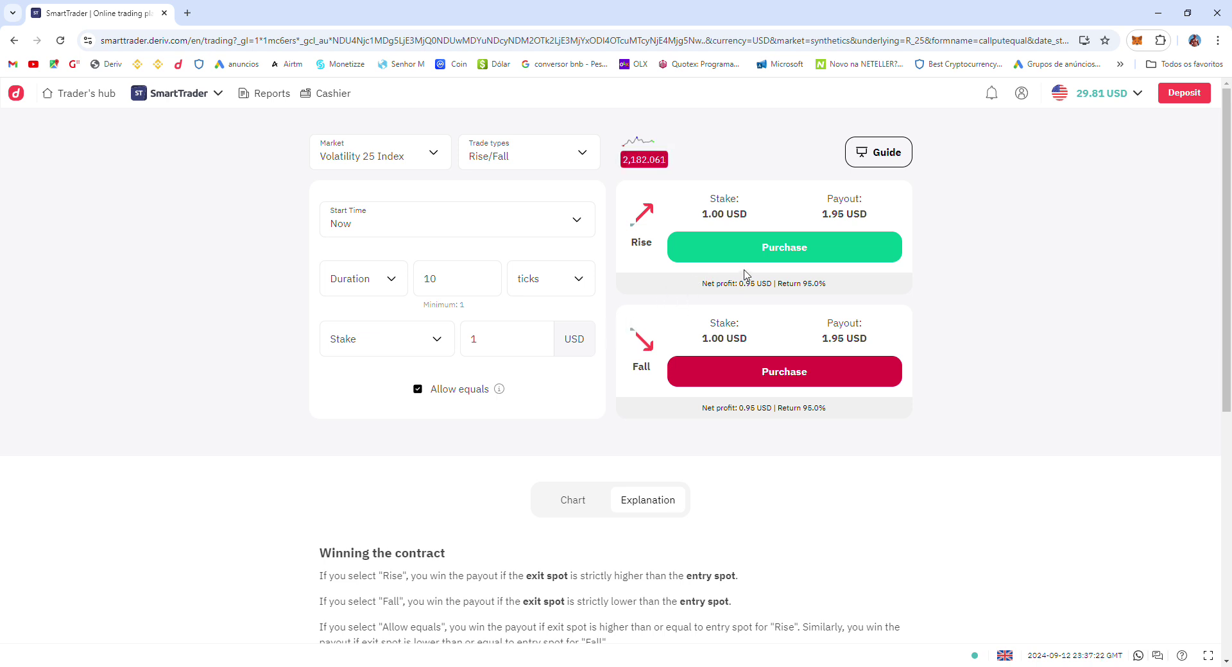
pyautogui.click(710, 384)
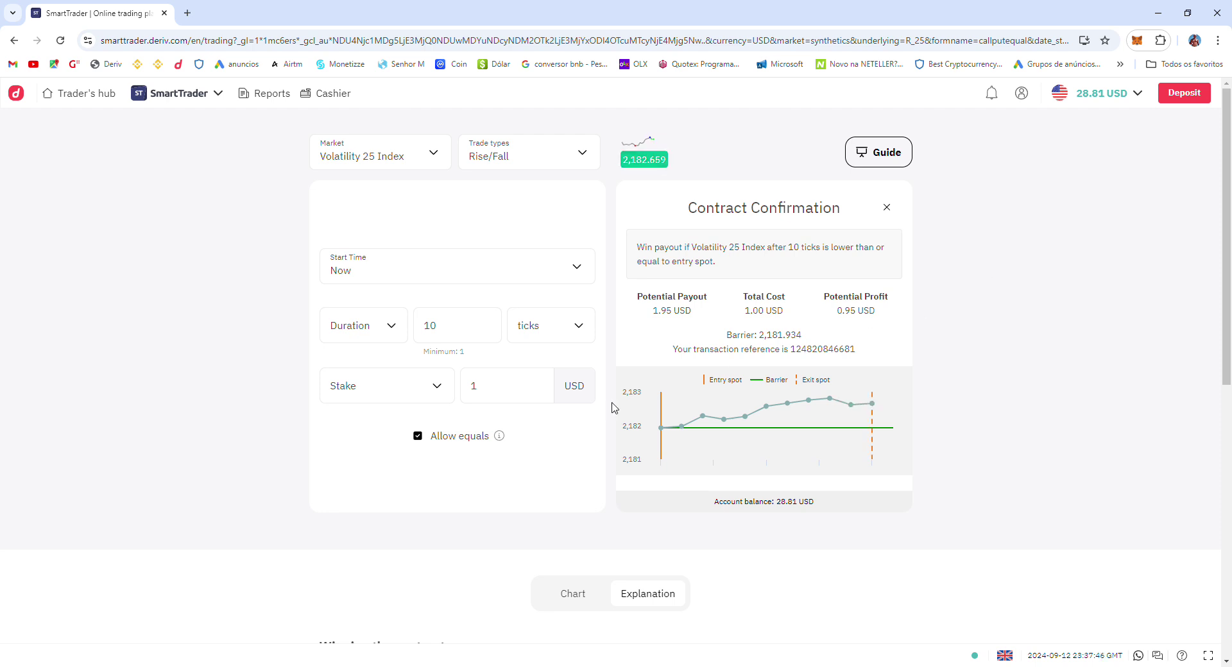
# Step: Close the contract confirmation, set the stake to 2 USD, and purchase a 10-tick Fall contract
pyautogui.click(884, 210)
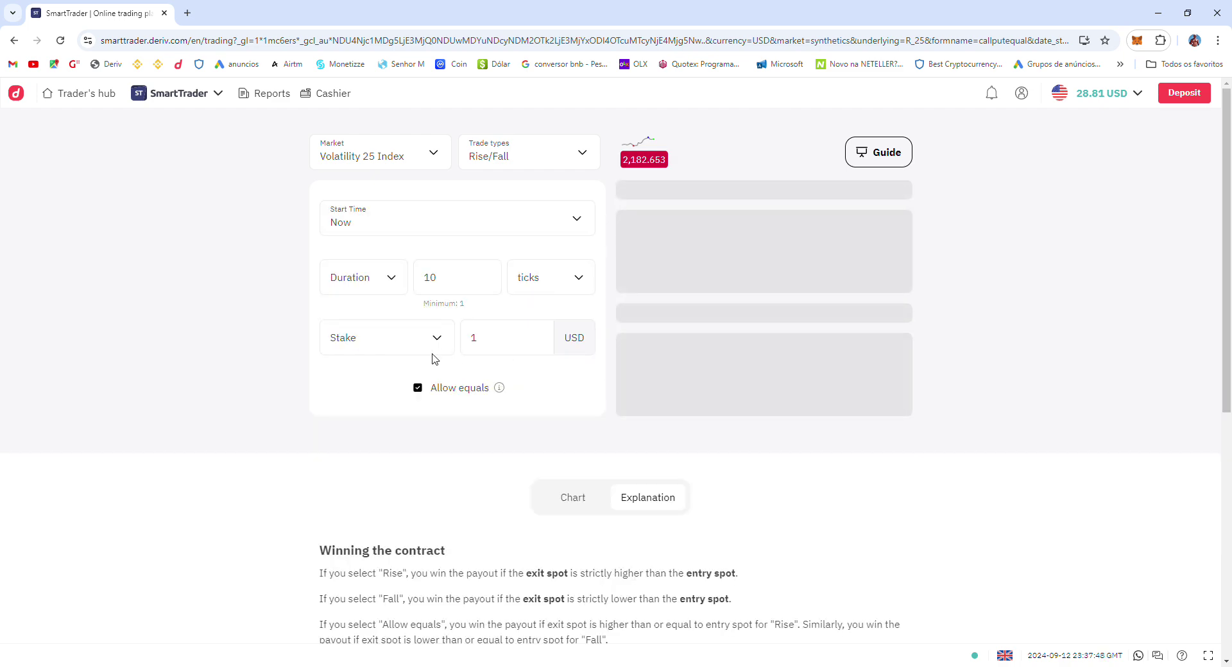
pyautogui.moveTo(498, 346); pyautogui.dragTo(458, 347)
pyautogui.press('BackSpace')
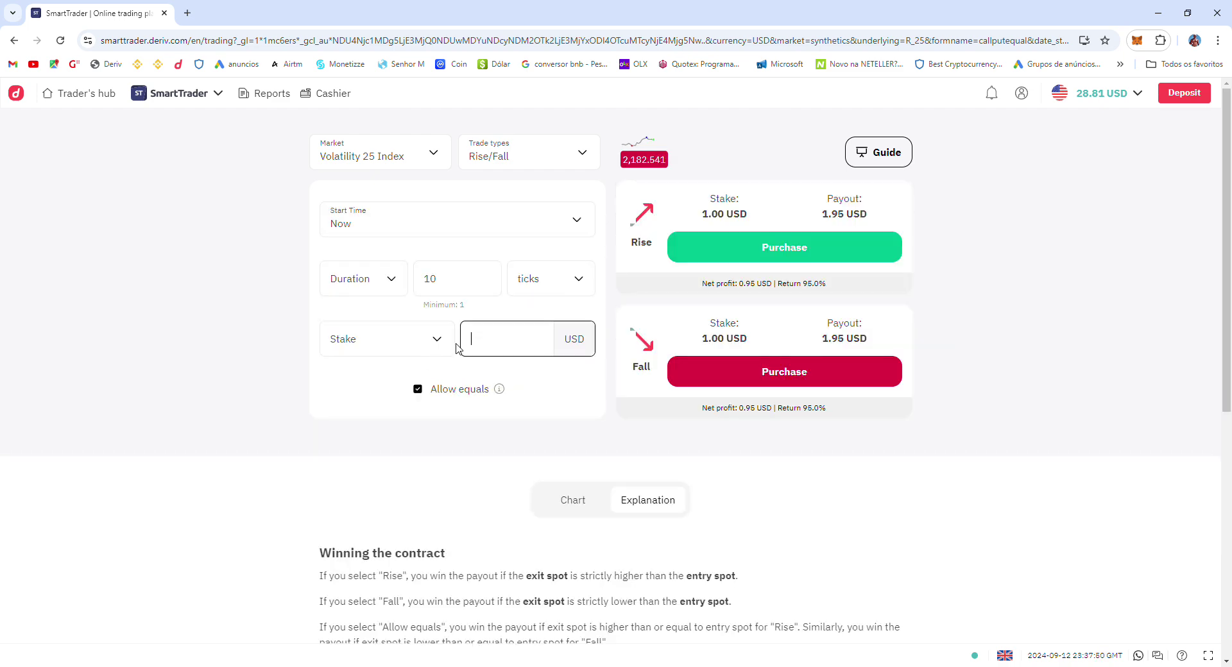
pyautogui.write('2')
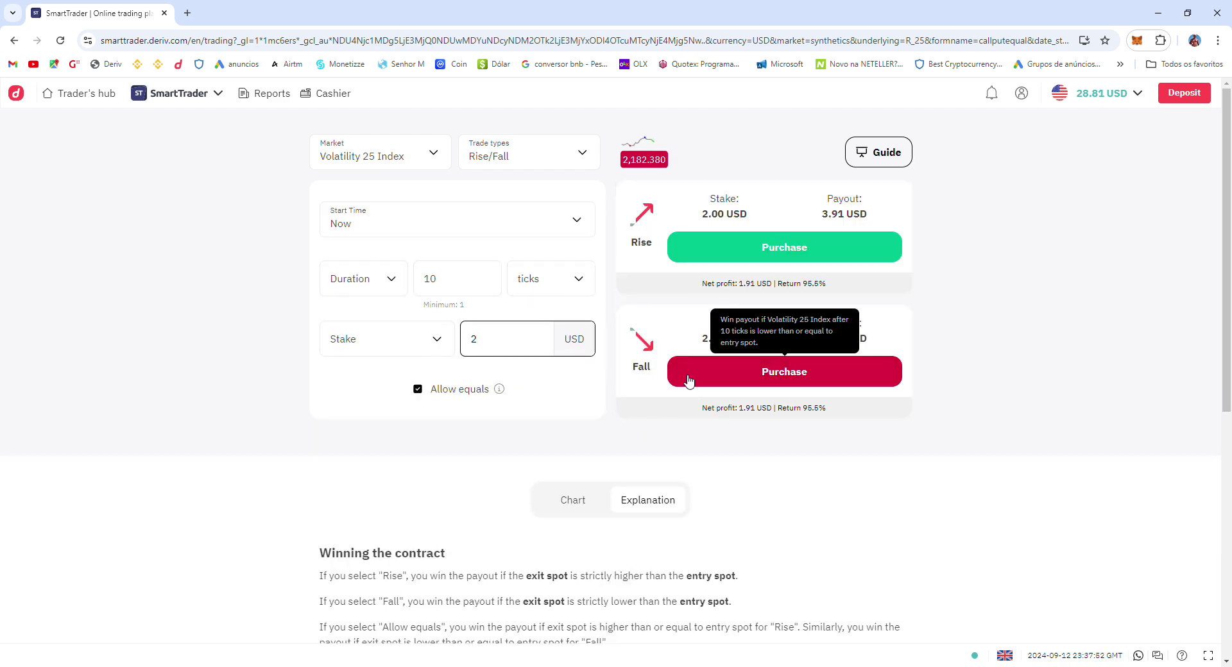
pyautogui.click(770, 371)
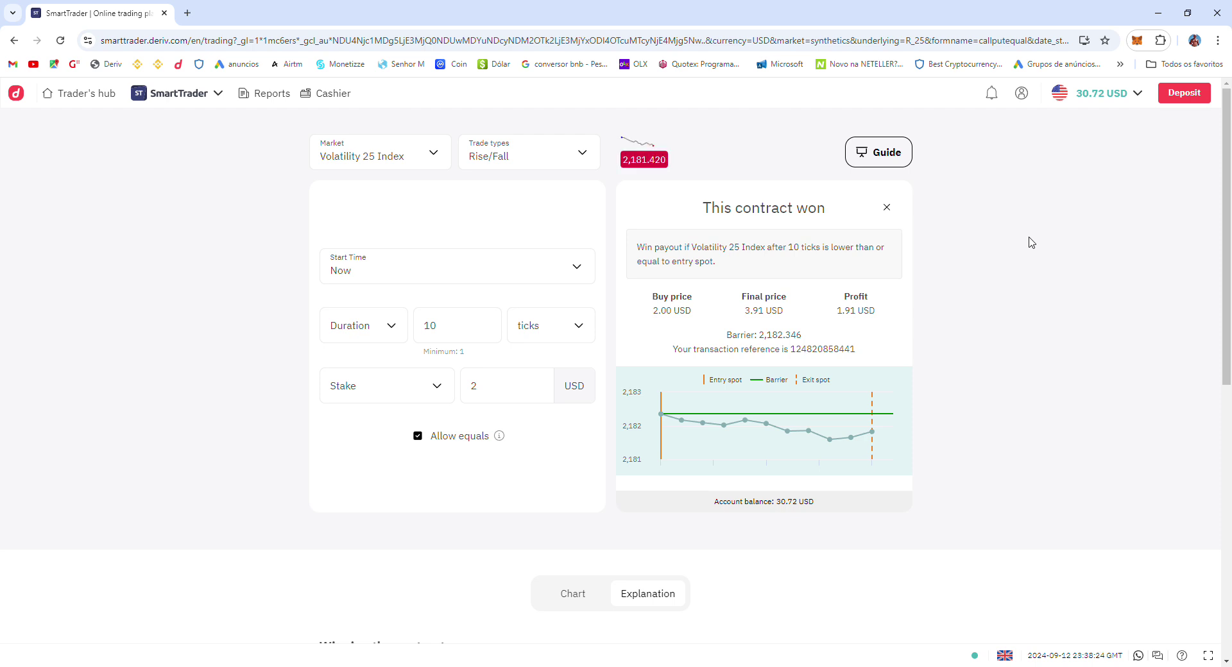
# Step: Close the contract result, set the stake to 0,50 USD, and purchase a 10-tick Fall contract
pyautogui.click(887, 207)
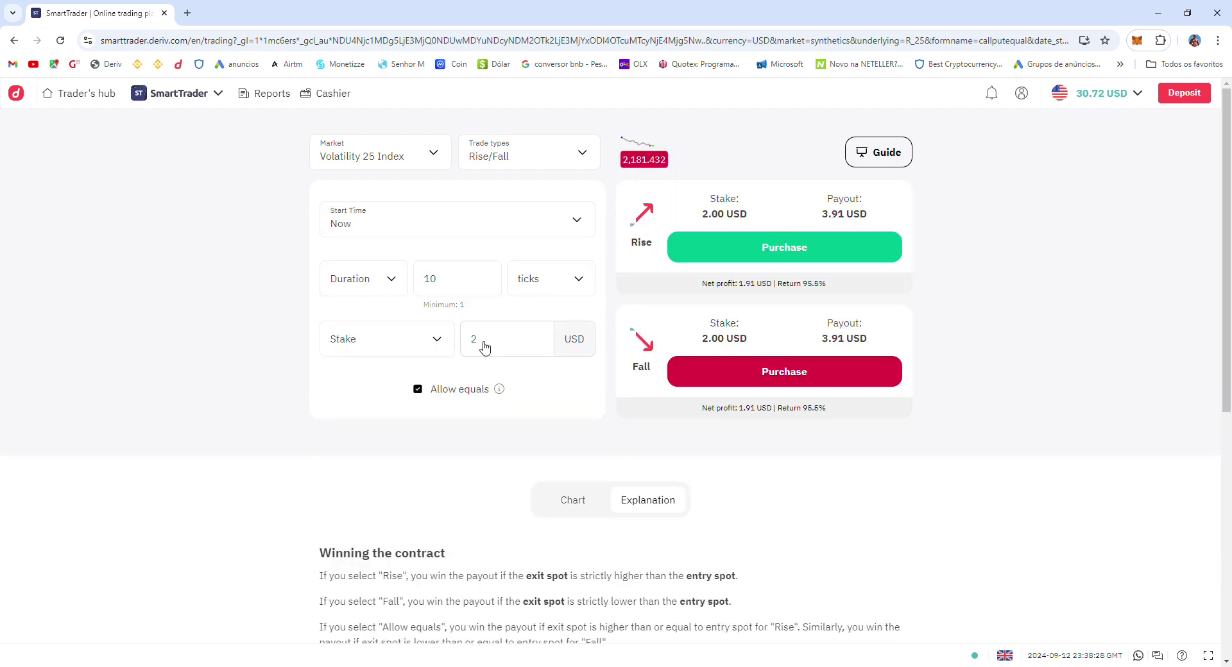
pyautogui.doubleClick(485, 347)
pyautogui.press('BackSpace')
pyautogui.write('0,50')
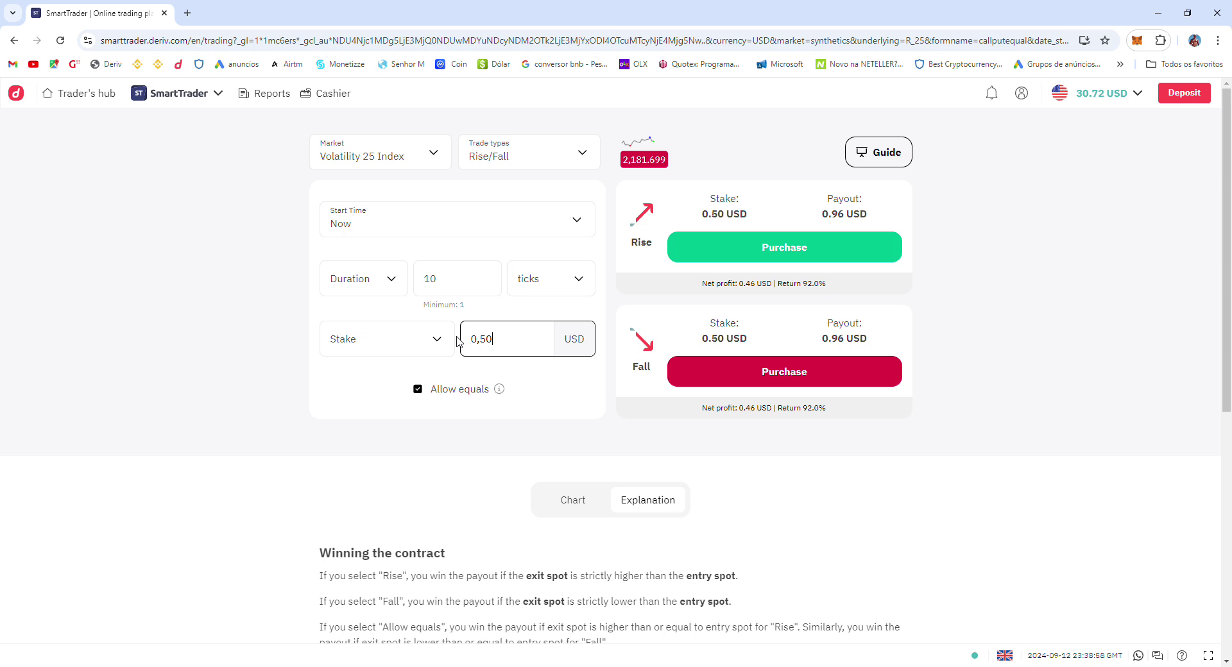
pyautogui.click(722, 384)
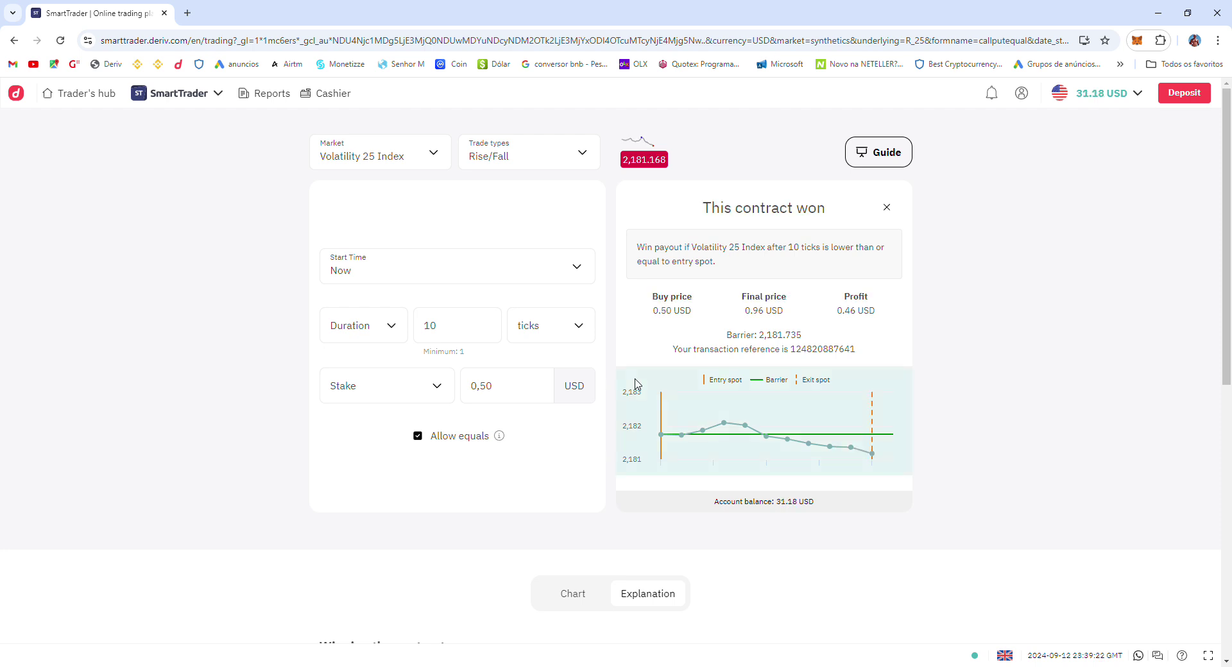
# Step: Close the contract result and set the stake to 2,50 USD
pyautogui.click(887, 213)
pyautogui.click(496, 347)
pyautogui.moveTo(496, 347); pyautogui.dragTo(471, 348)
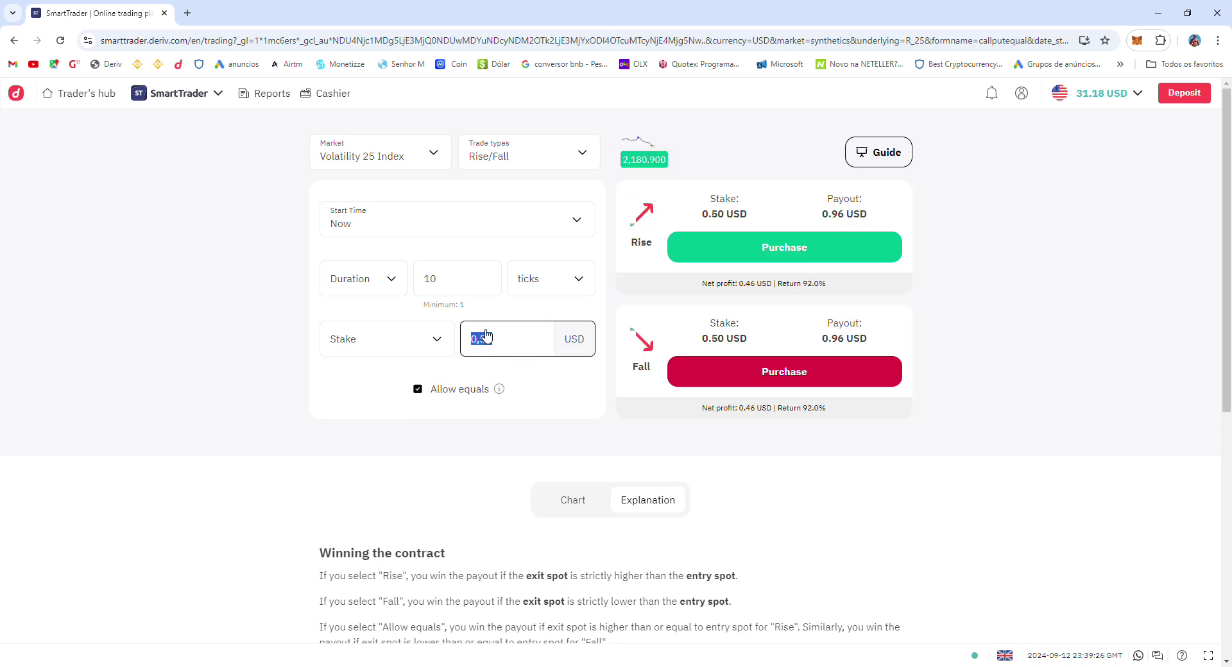
pyautogui.write('2')
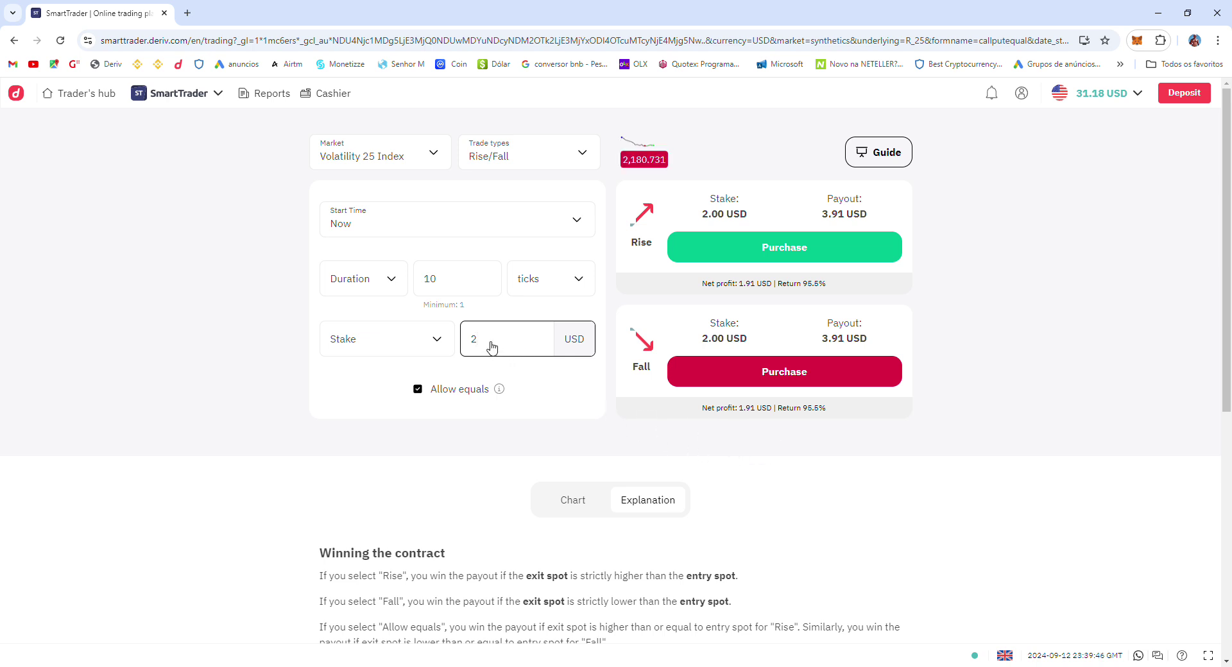
pyautogui.write(',50')
# Step: Switch the market to Volatility 10 Index and back to Volatility 25 Index, and purchase a 10-tick Fall contract
pyautogui.click(428, 156)
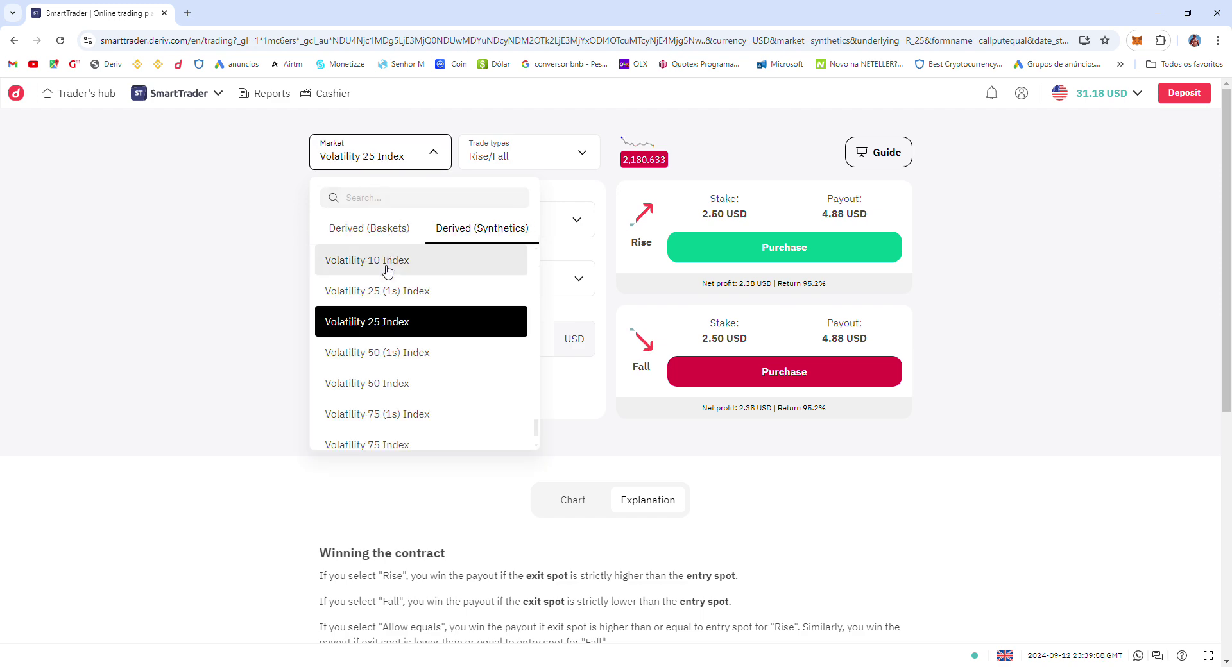
pyautogui.click(385, 270)
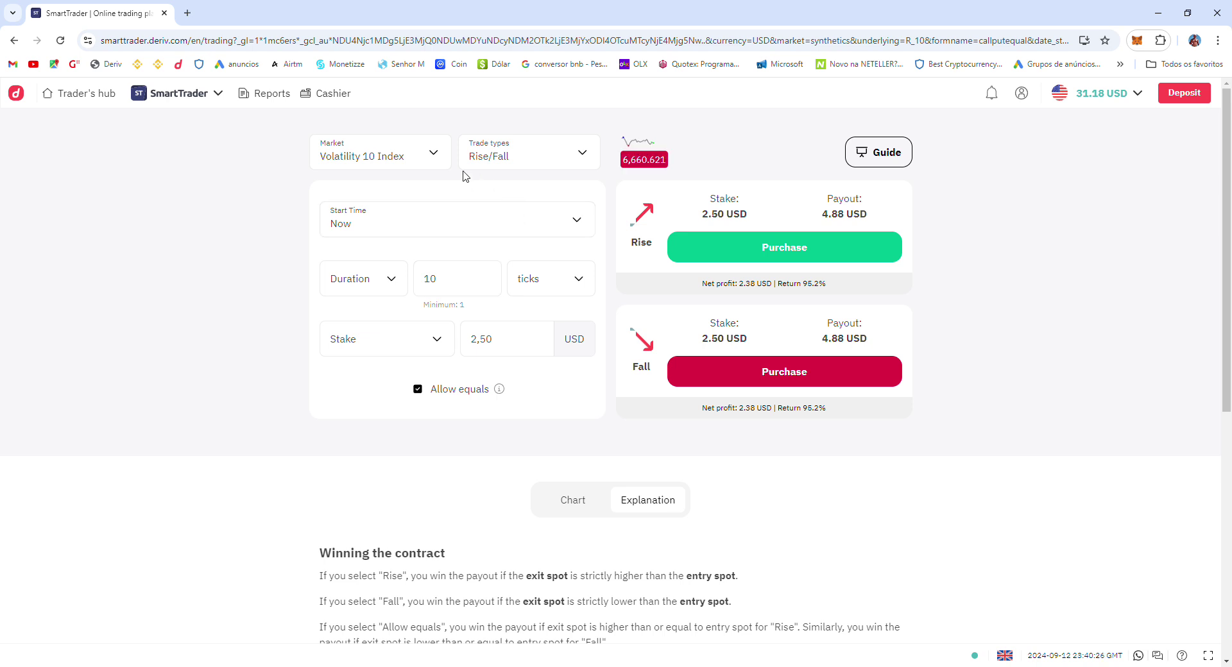
pyautogui.click(433, 155)
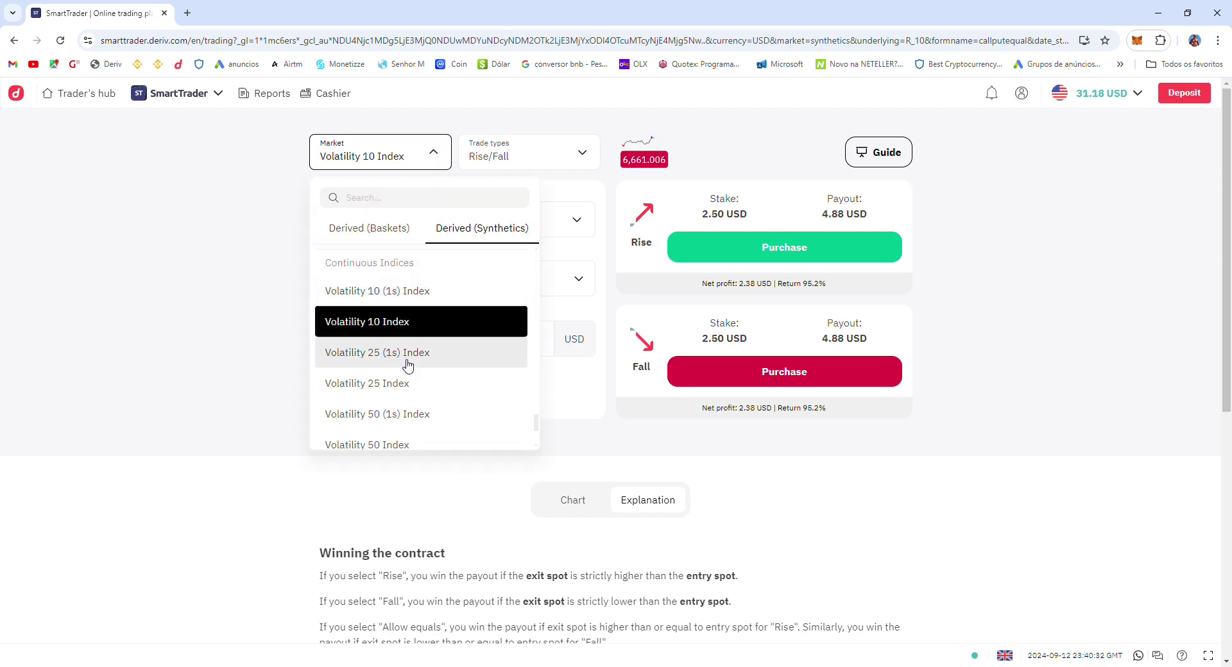
pyautogui.click(406, 391)
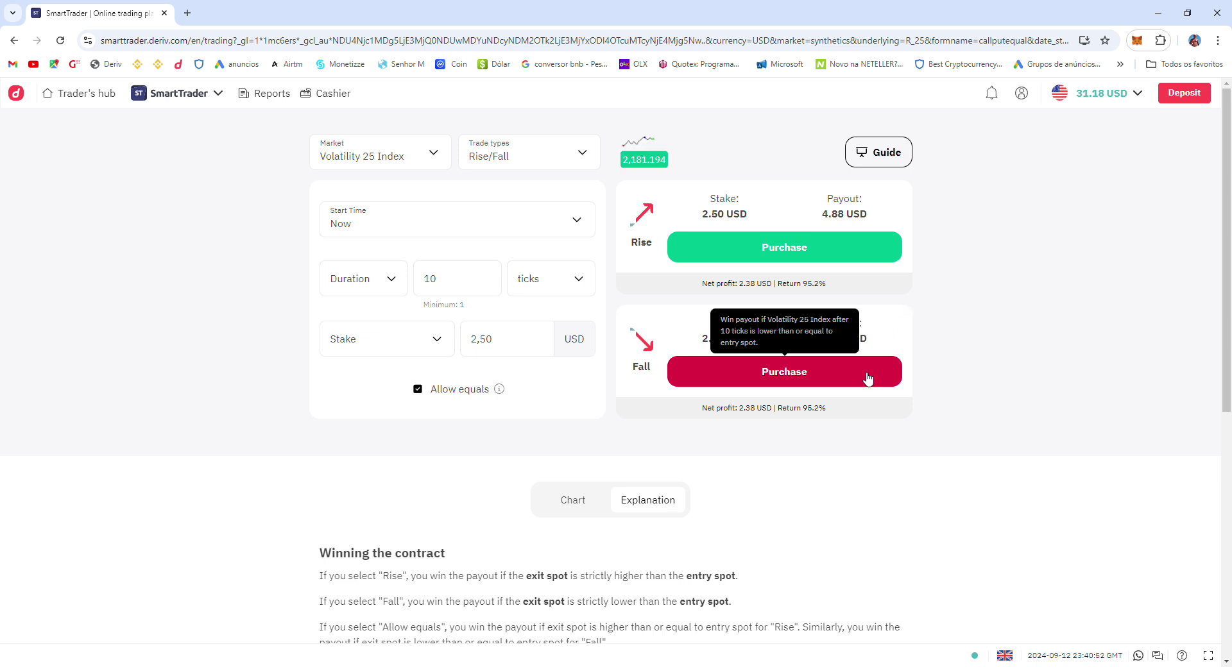
pyautogui.click(812, 383)
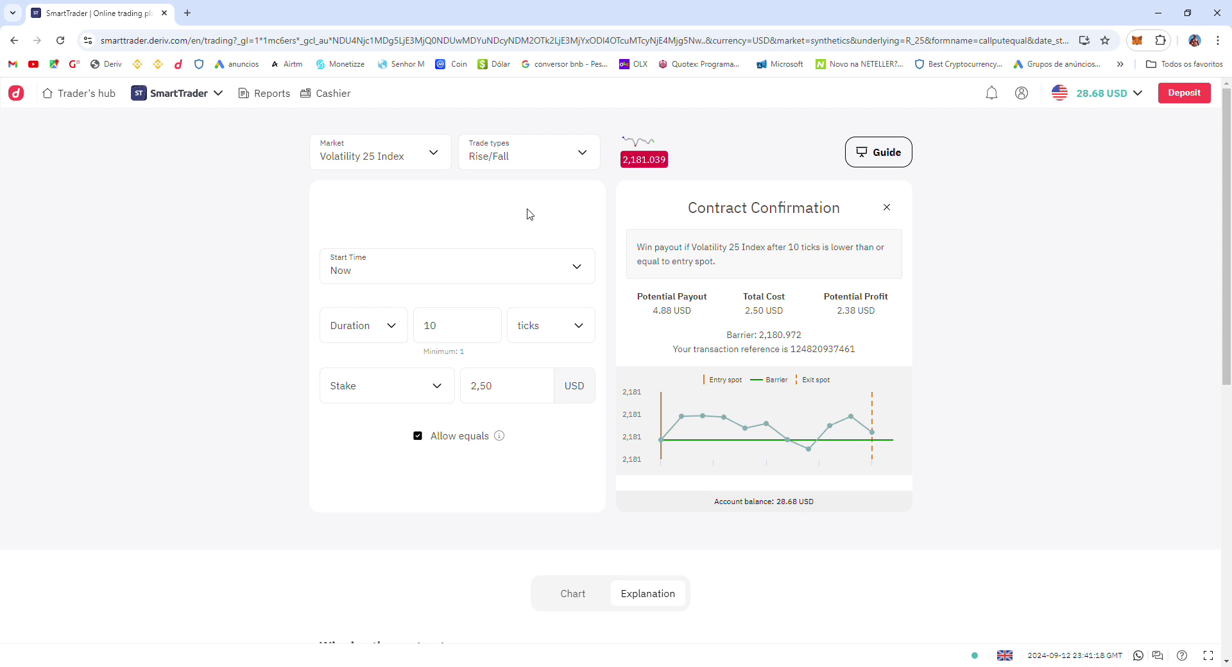
# Step: Set the stake to 2,90 USD and purchase a 10-tick Fall contract on the Volatility 25 Index
pyautogui.click(513, 394)
pyautogui.click(474, 403)
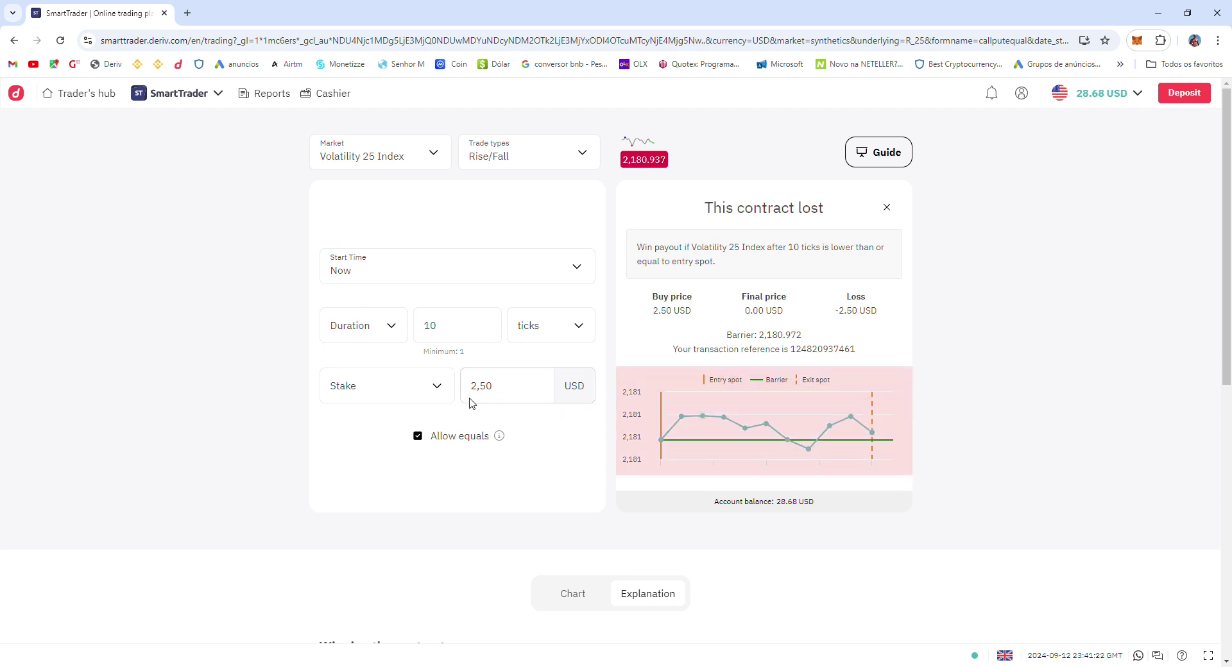
pyautogui.click(503, 398)
pyautogui.press('BackSpace')
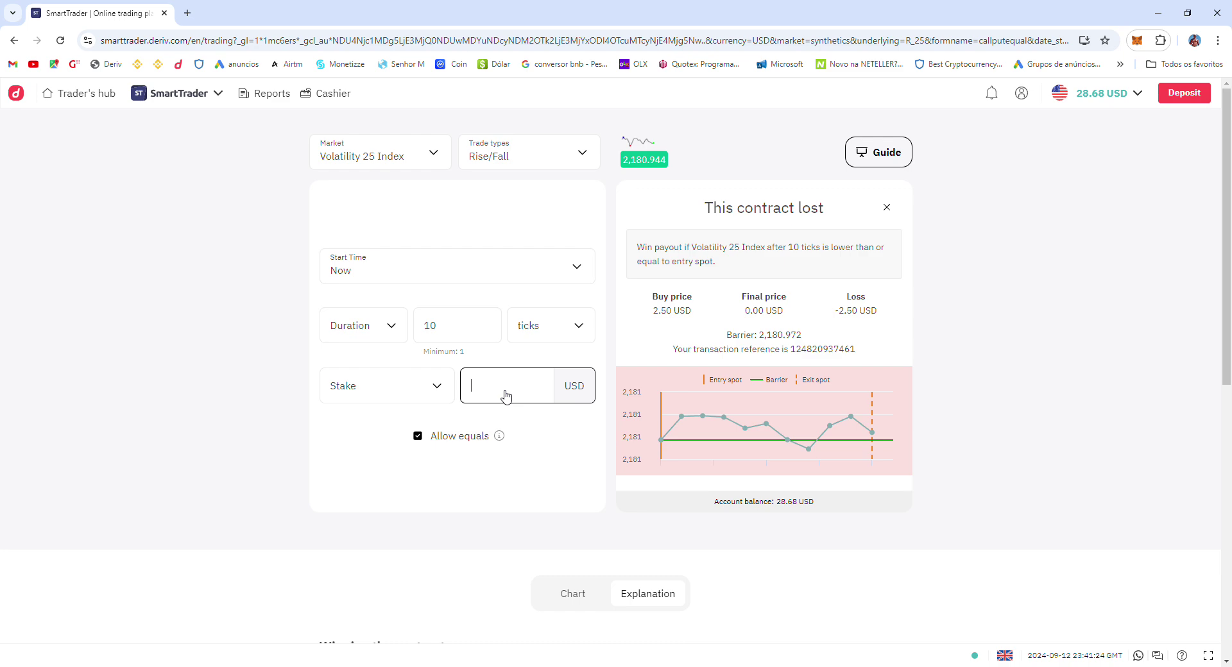
pyautogui.write('2,')
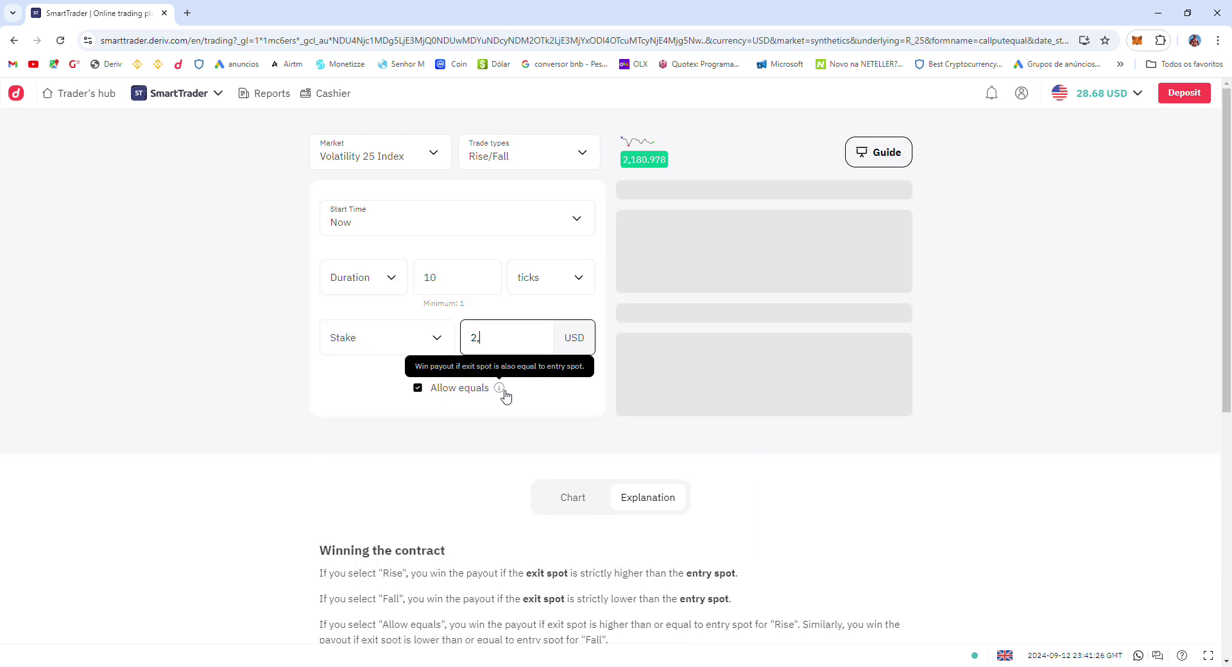
pyautogui.write('90')
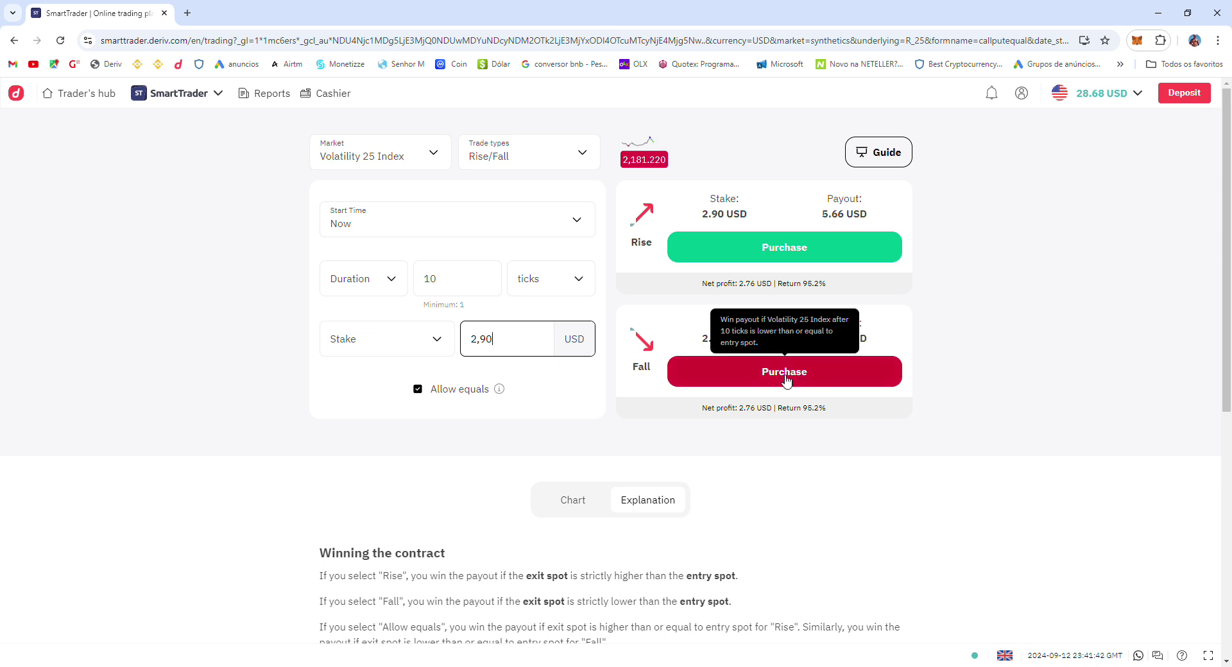
pyautogui.click(732, 380)
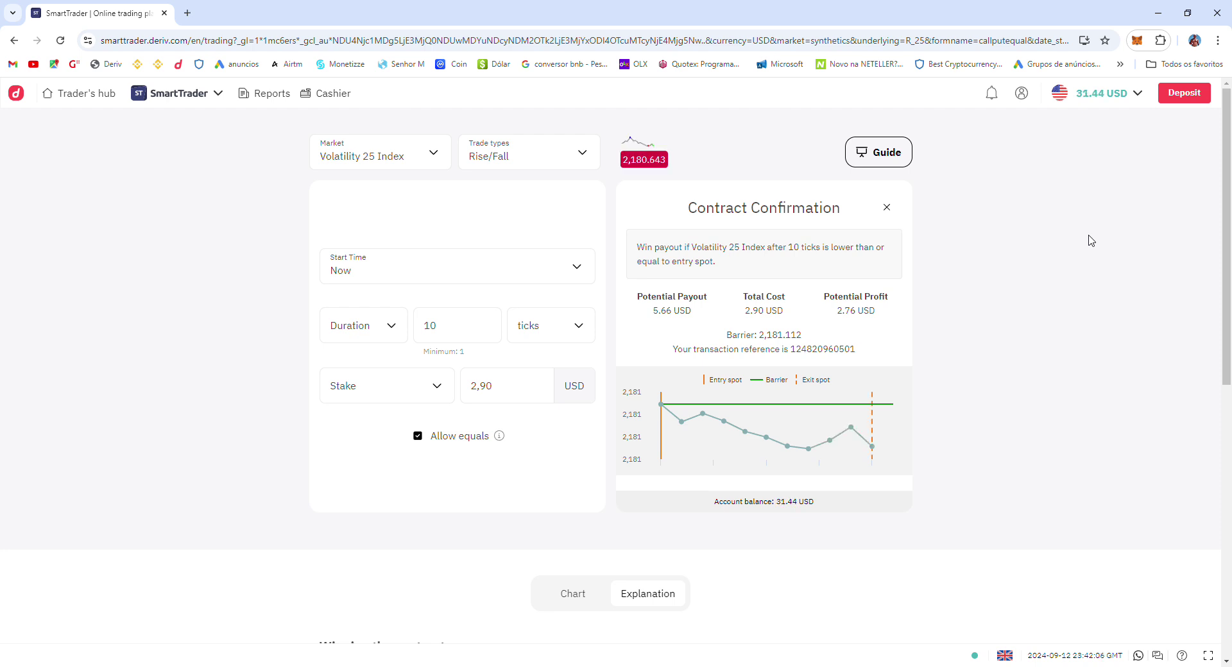
# Step: Close the contract confirmation, set the stake to 1,50 USD, and purchase a 10-tick Fall contract
pyautogui.click(886, 211)
pyautogui.click(523, 346)
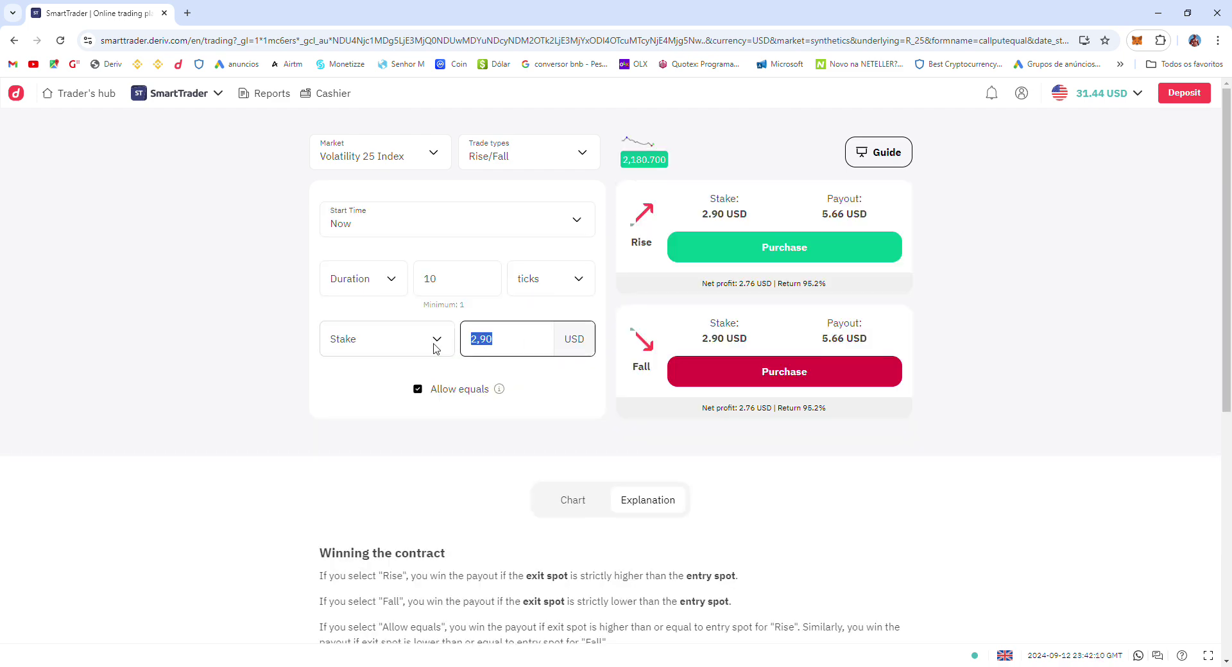
pyautogui.press('BackSpace')
pyautogui.write('1')
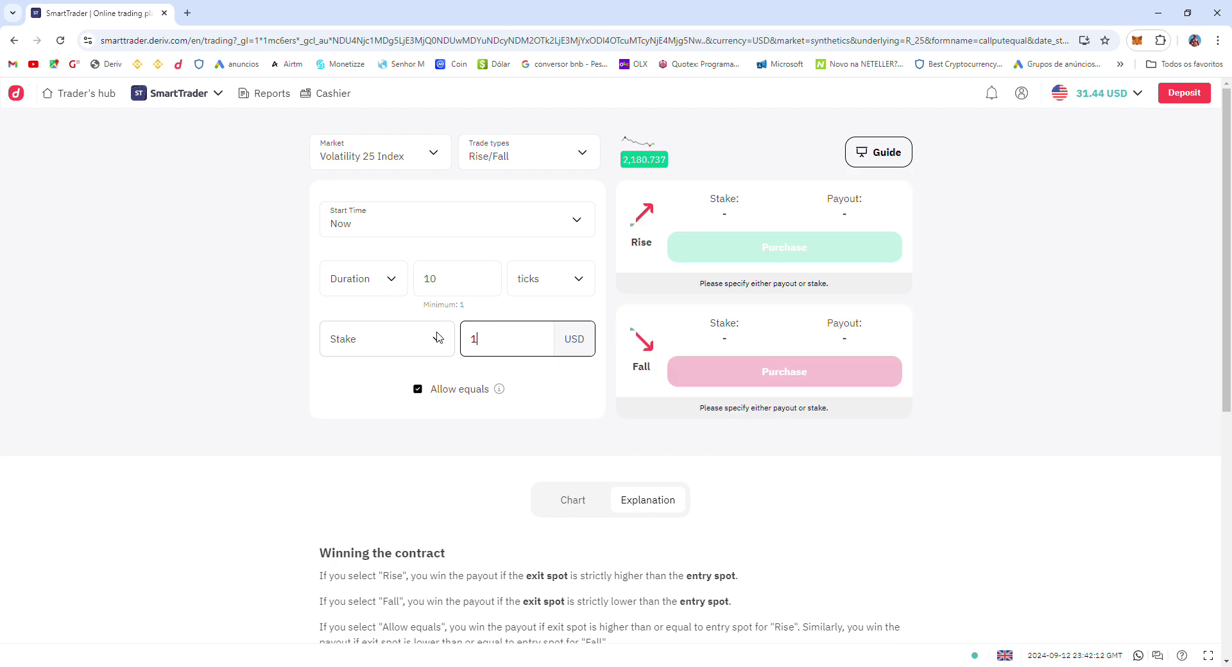
pyautogui.write(',')
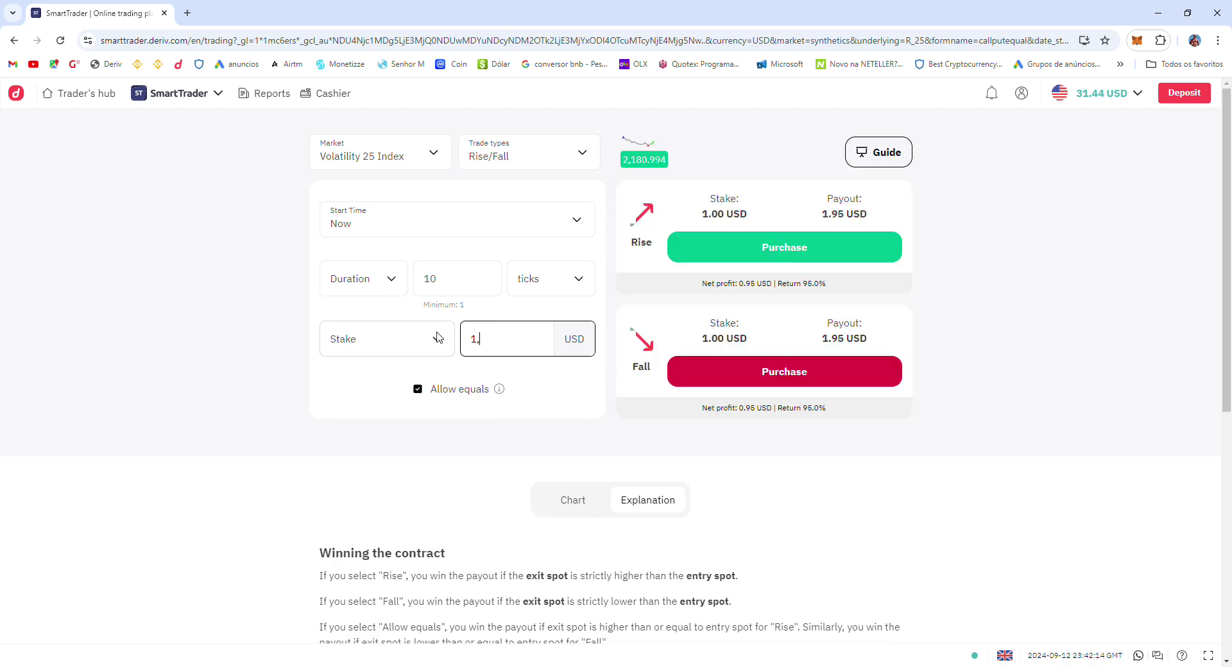
pyautogui.write('50')
pyautogui.click(793, 375)
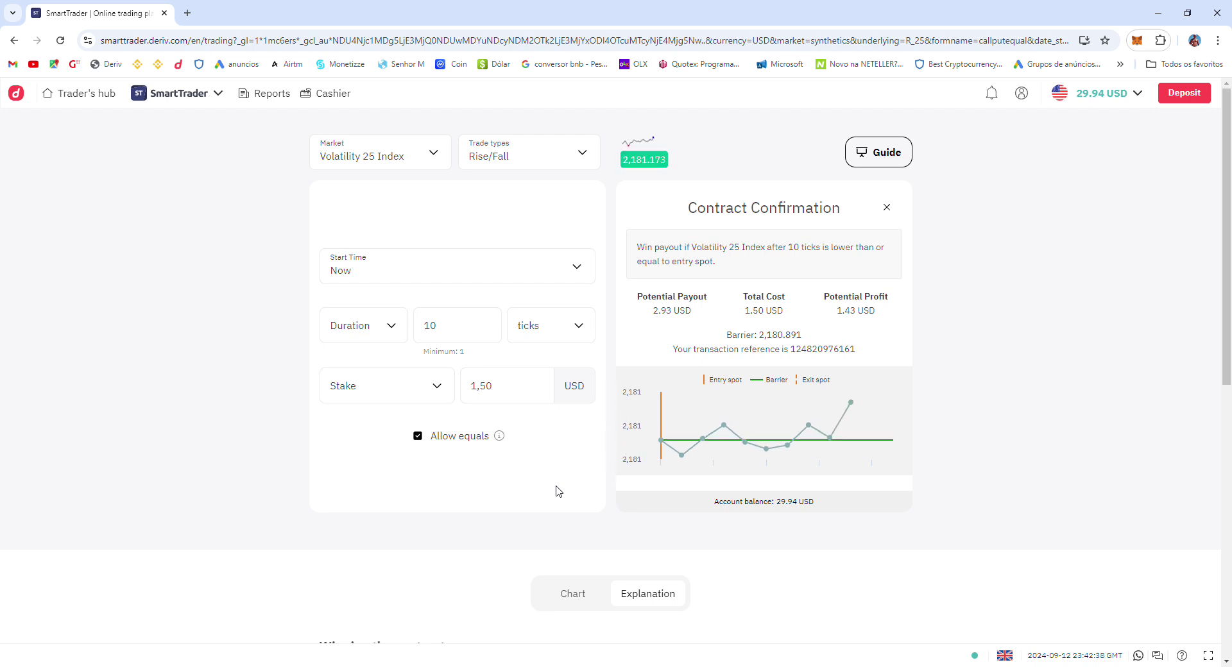
# Step: Set the stake to 3 USD and purchase a 10-tick Fall contract on the Volatility 25 Index
pyautogui.moveTo(679, 424)
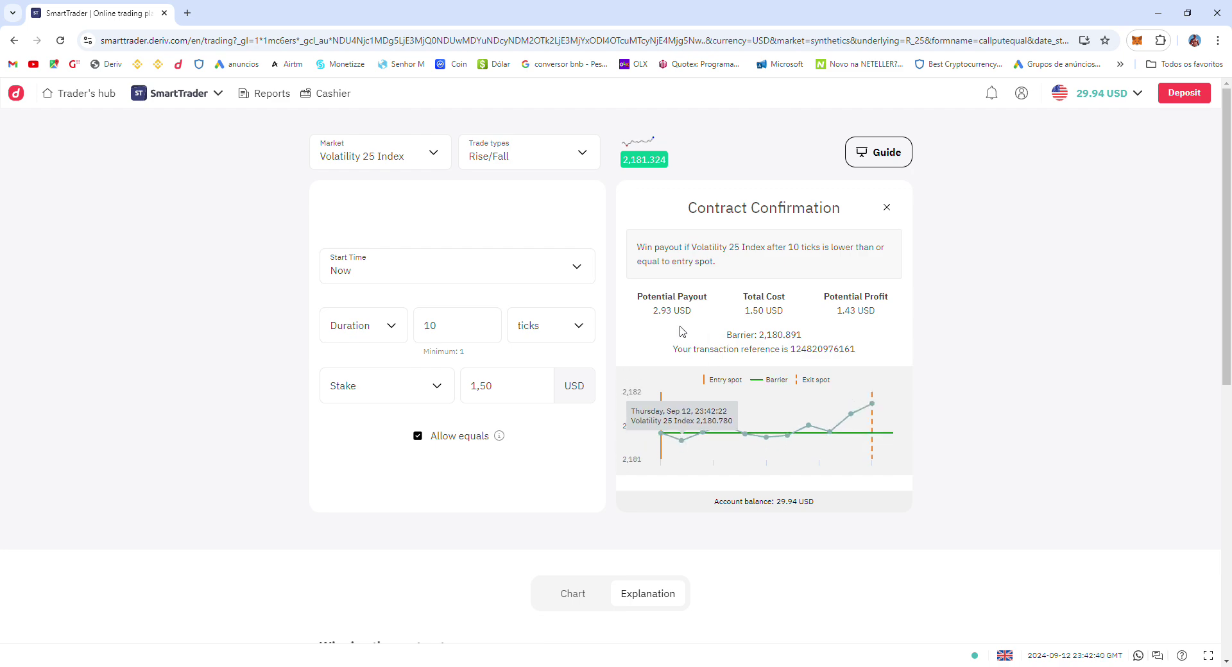
pyautogui.doubleClick(522, 398)
pyautogui.press('BackSpace')
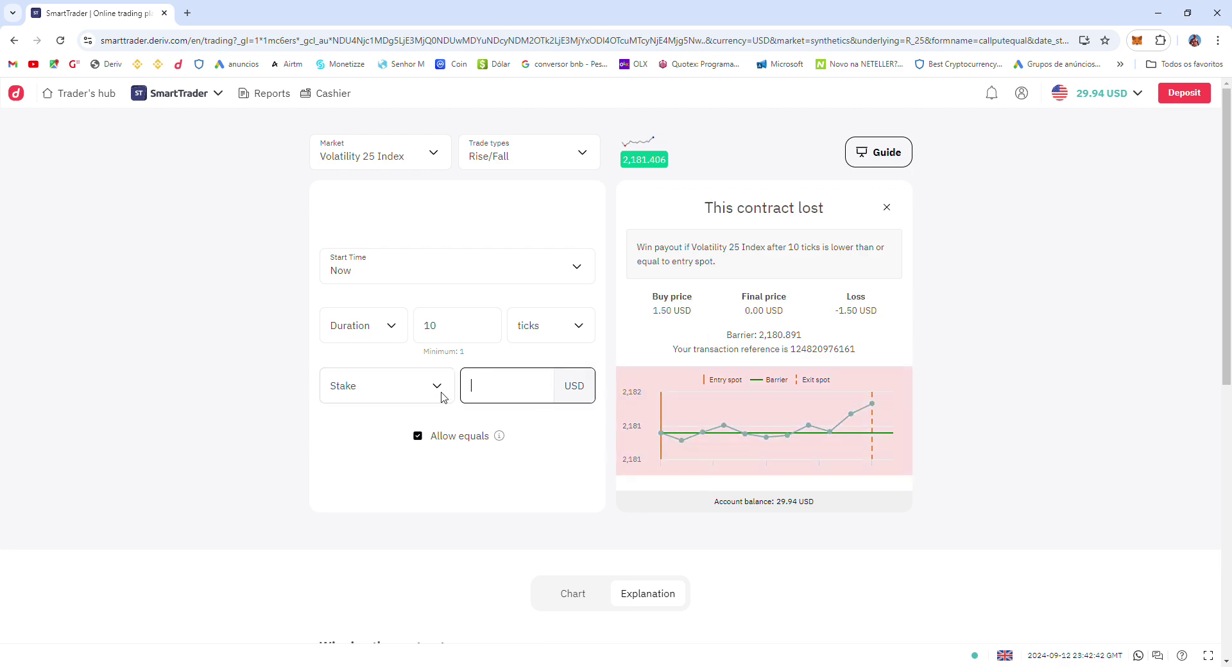
pyautogui.write('3')
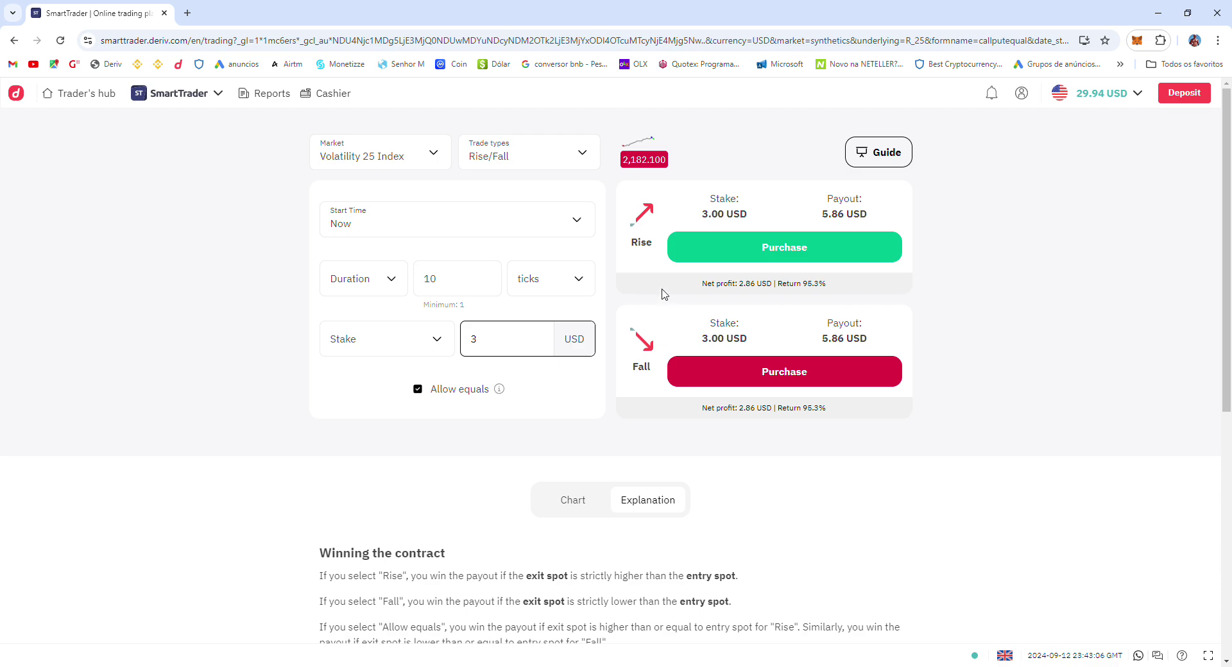
pyautogui.click(723, 380)
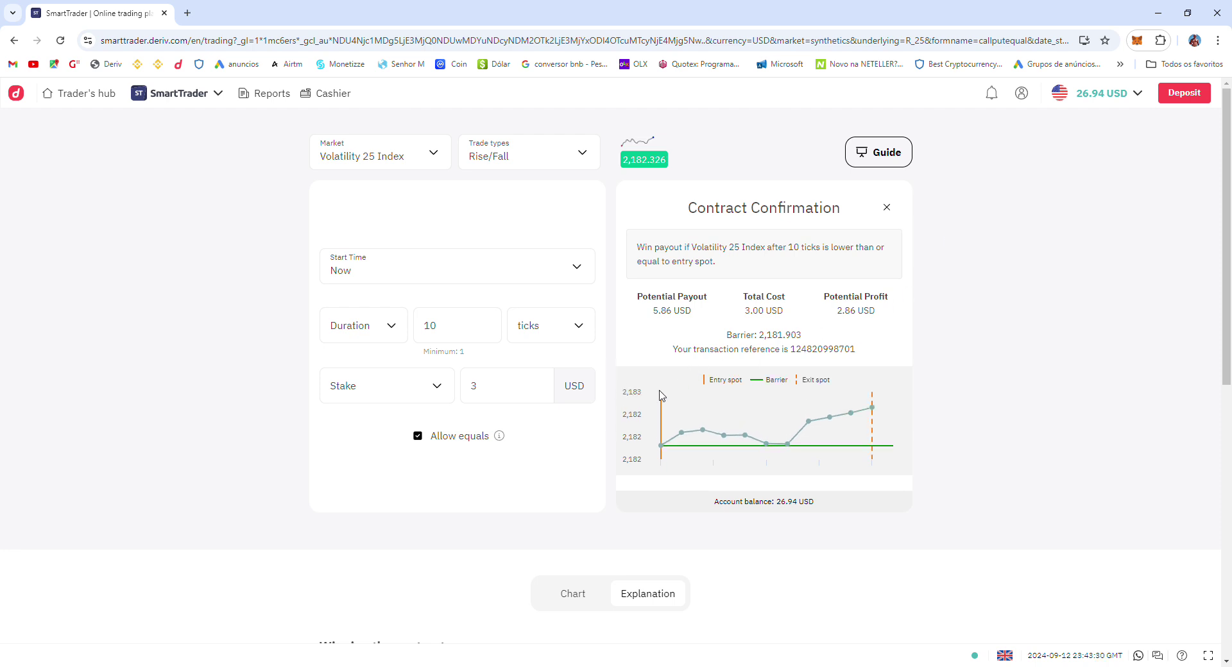
# Step: Set the stake to 6 USD and purchase a 10-tick Rise contract on the Volatility 25 Index
pyautogui.click(492, 394)
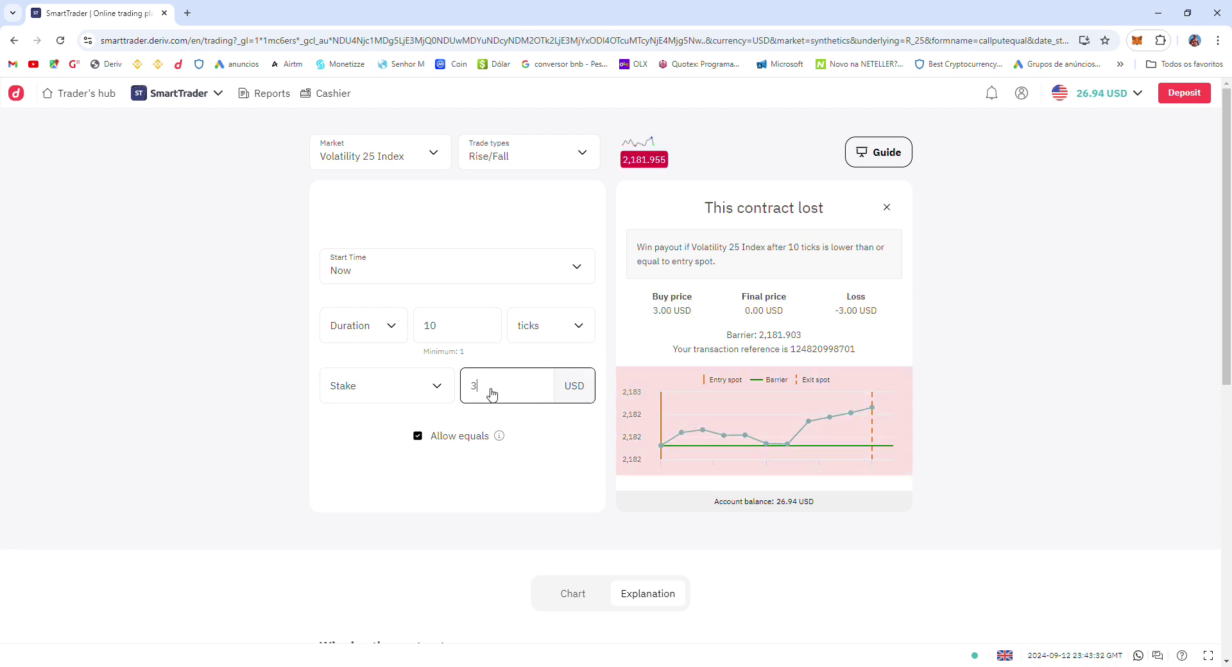
pyautogui.write('6')
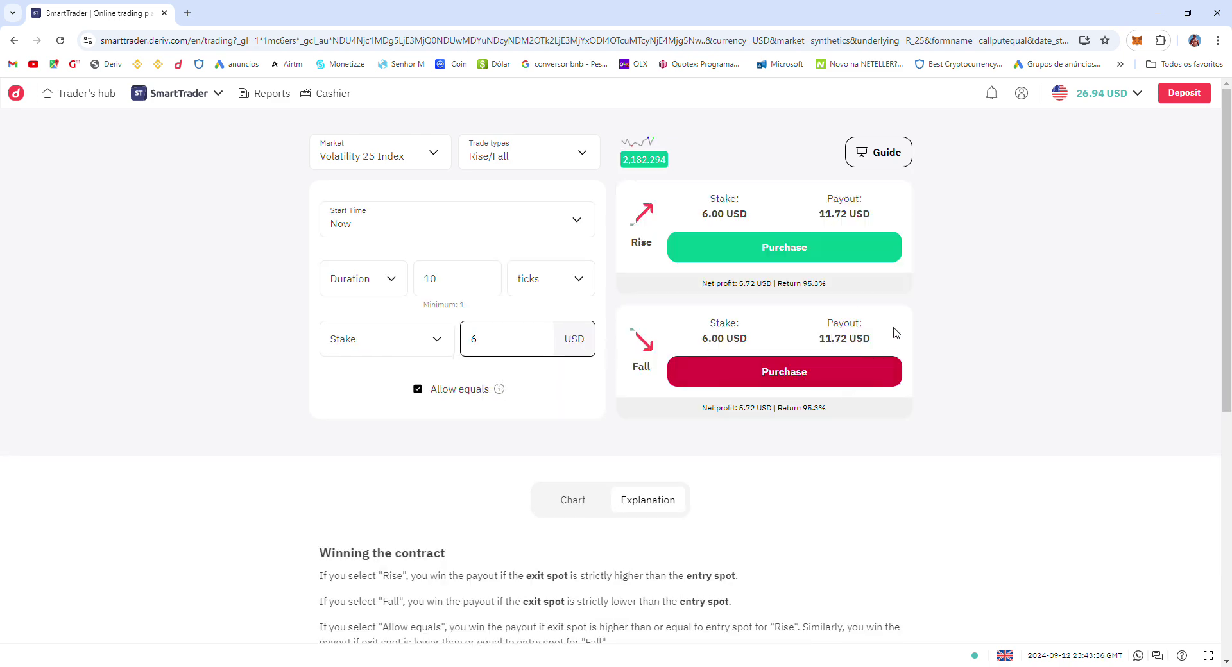
pyautogui.click(824, 250)
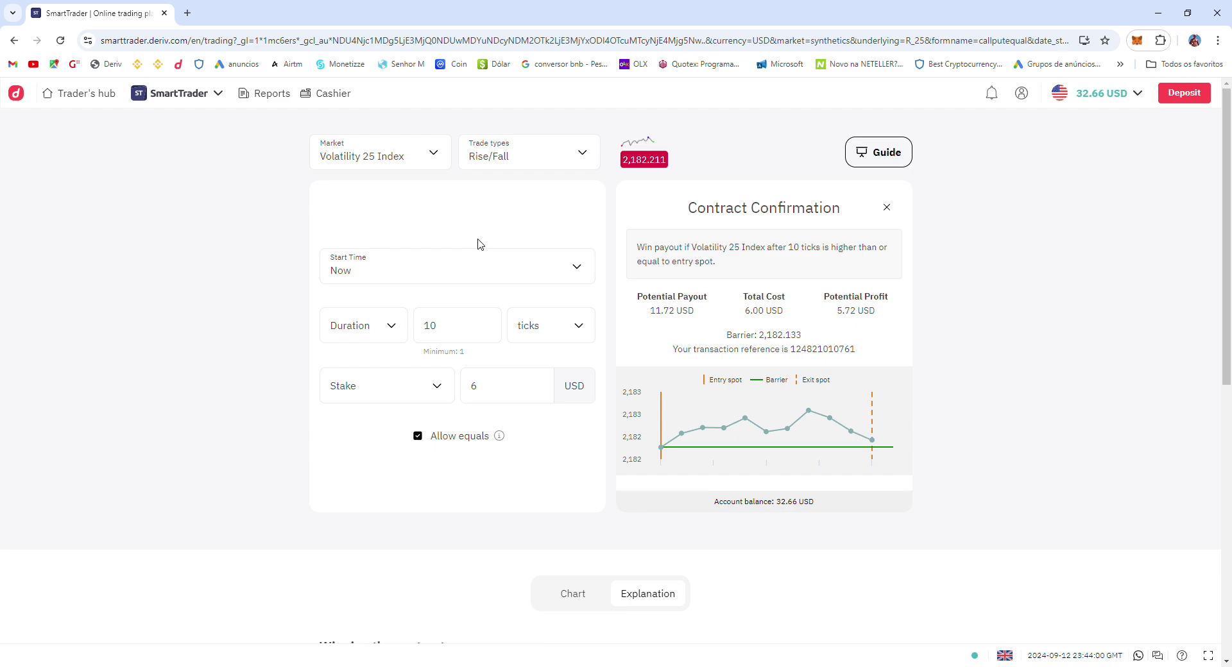
# Step: Close the contract confirmation, set the stake to 3 USD, and purchase a 10-tick Fall contract
pyautogui.click(886, 207)
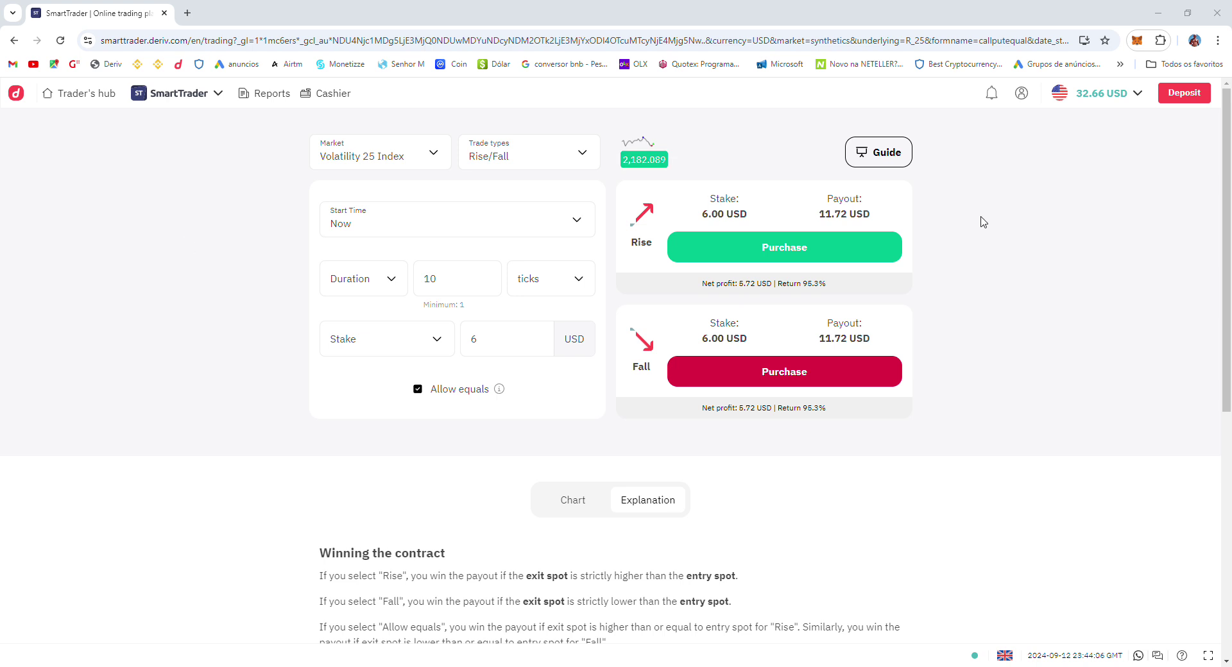
pyautogui.doubleClick(472, 351)
pyautogui.press('BackSpace')
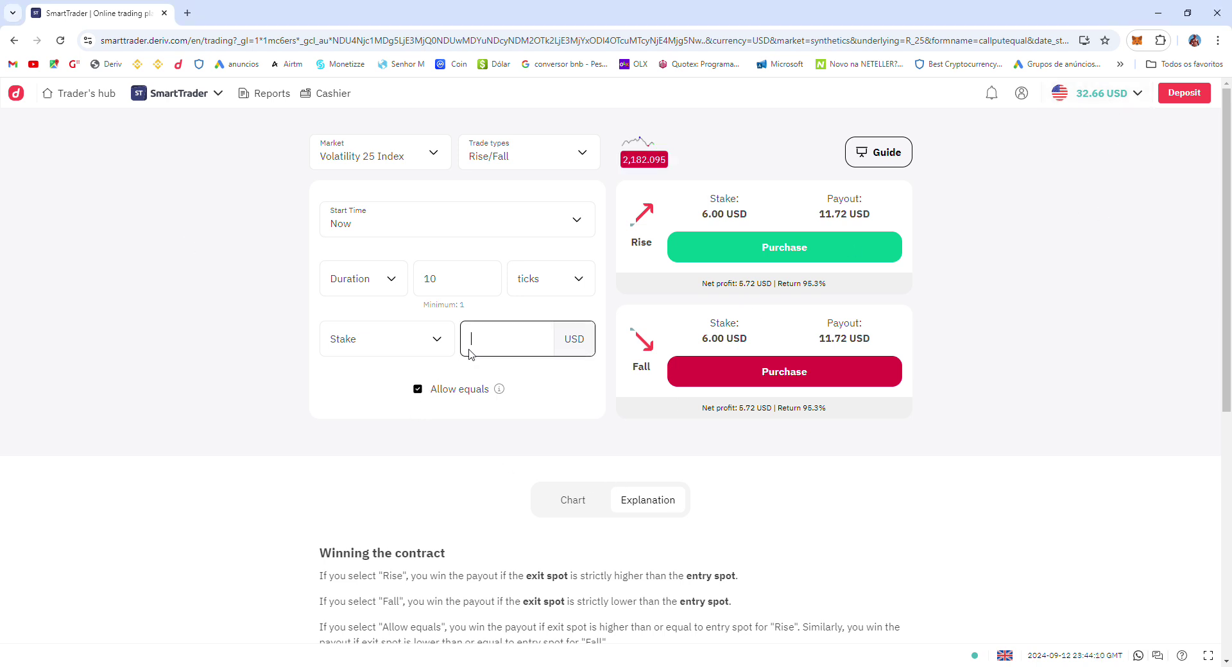
pyautogui.write('3')
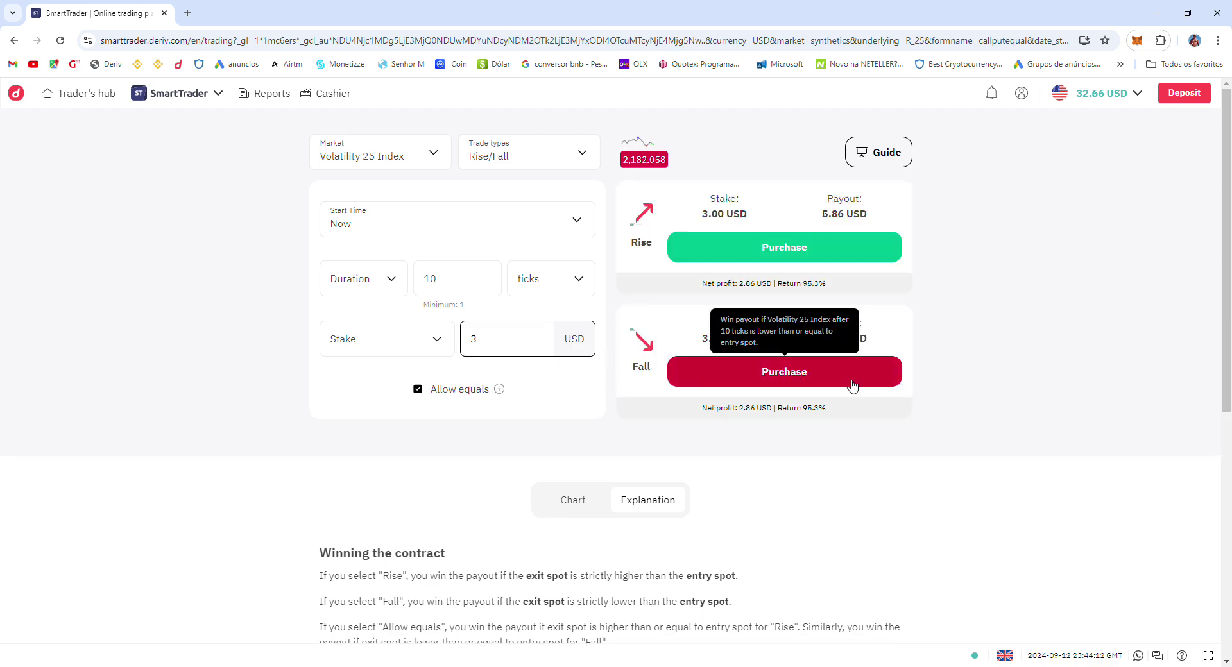
pyautogui.click(751, 377)
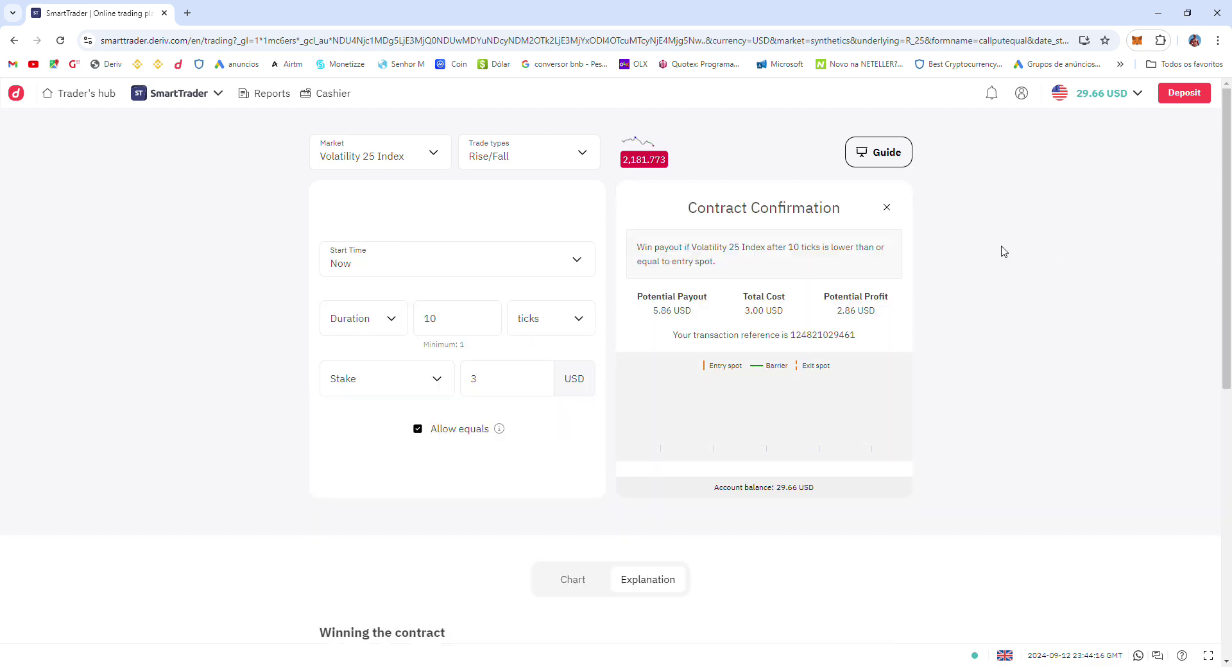